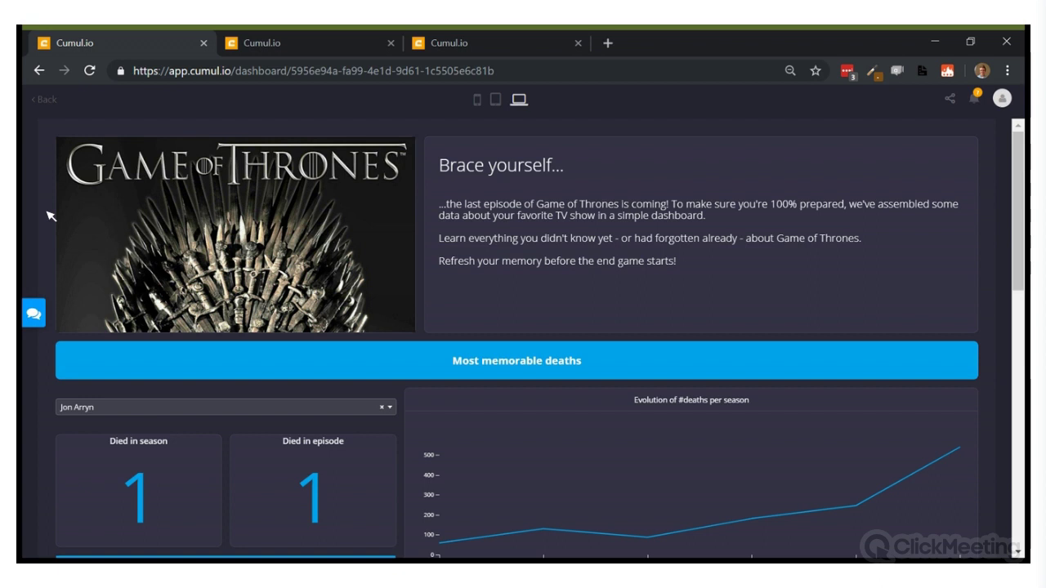
- Search the Most memorable deaths character filter for "cer", clear the search, and set the filter to Joffrey Baratheon
left_click(299, 408)
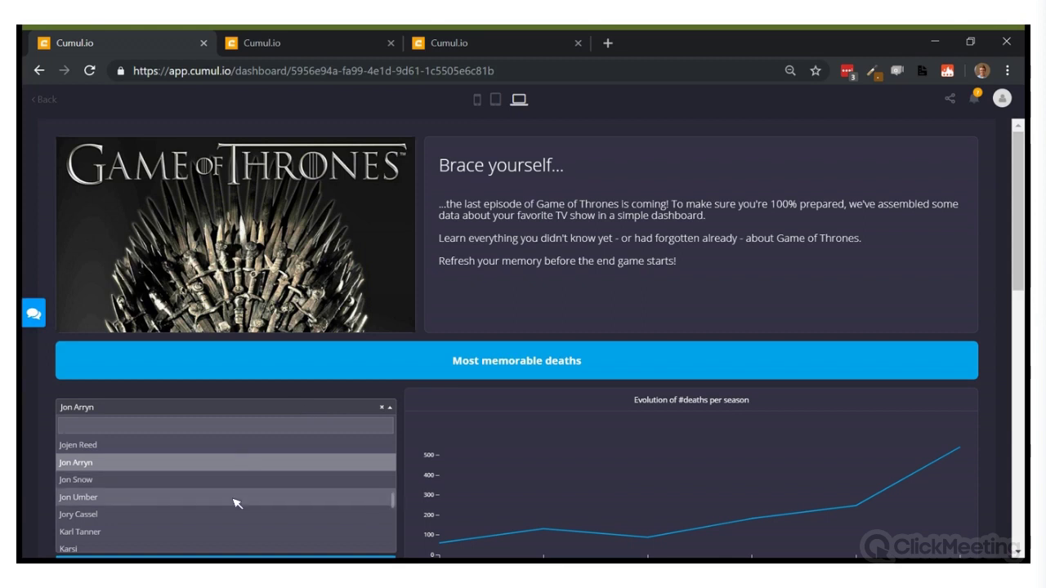
scroll(236, 502, "down", 1)
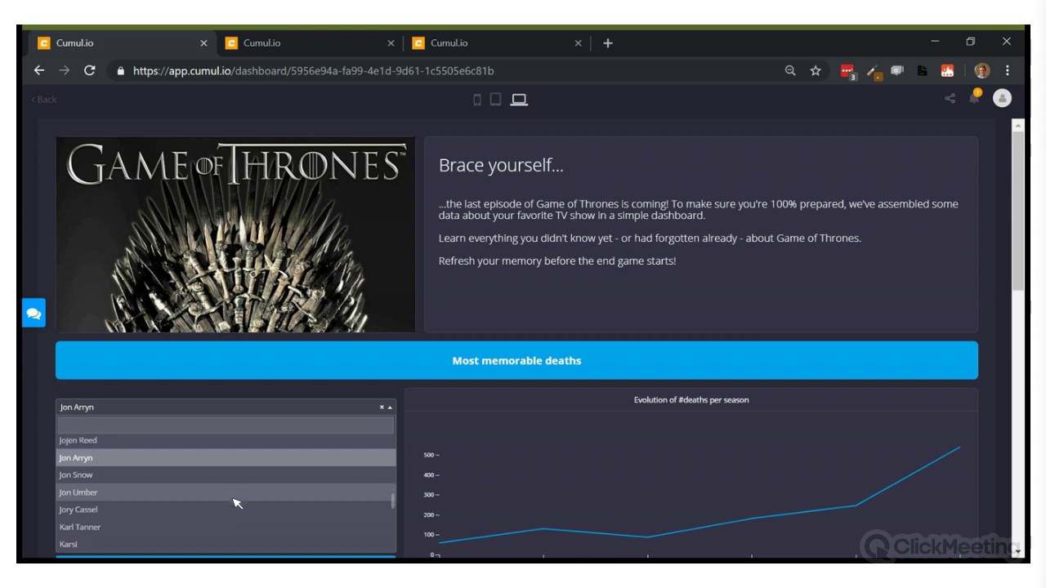
type("cet")
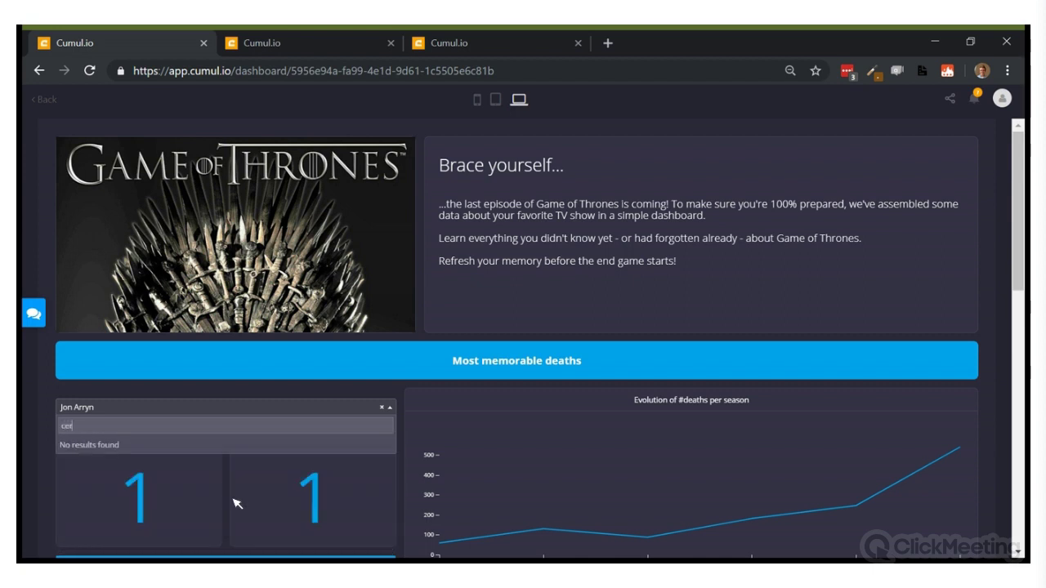
key("BackSpace")
key("BackSpace")
key("BackSpace")
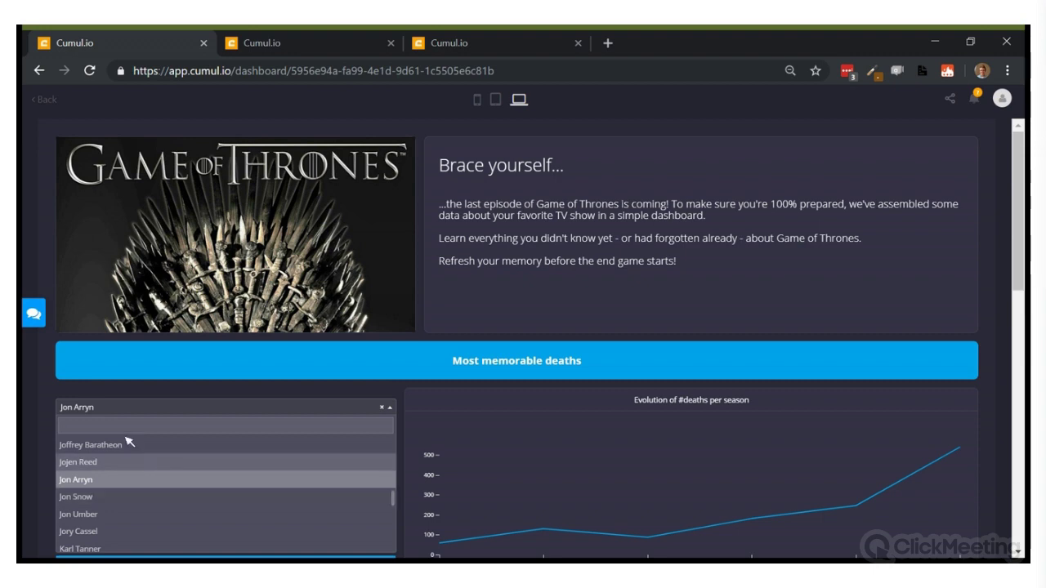
left_click(128, 449)
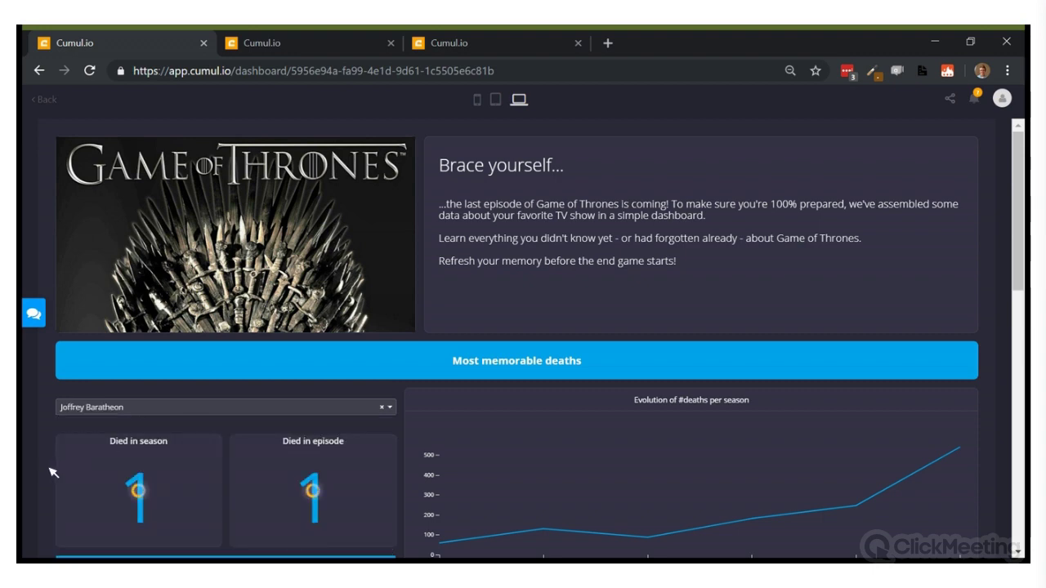
scroll(51, 467, "down", 2)
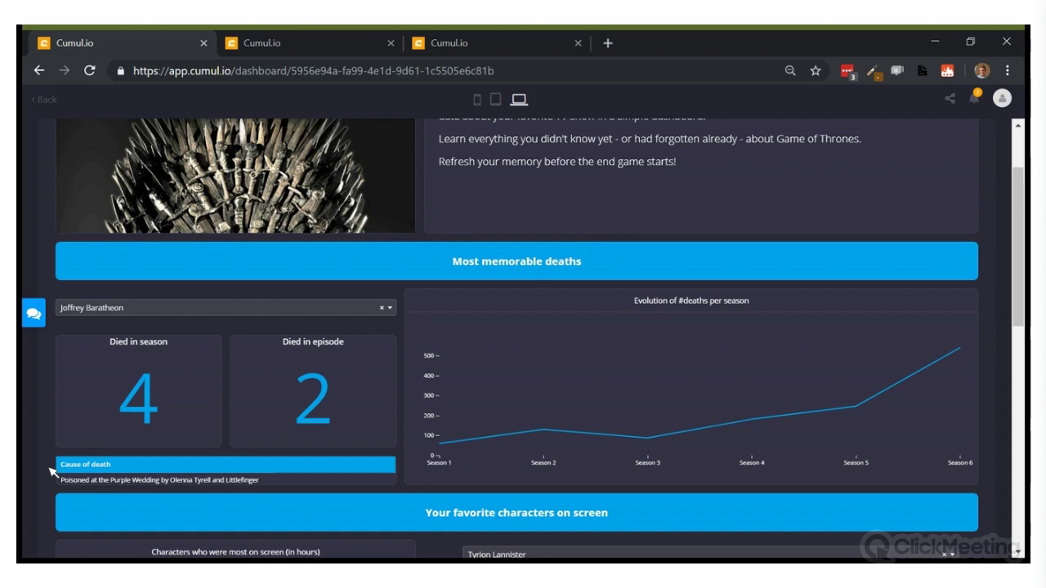
left_click(225, 308)
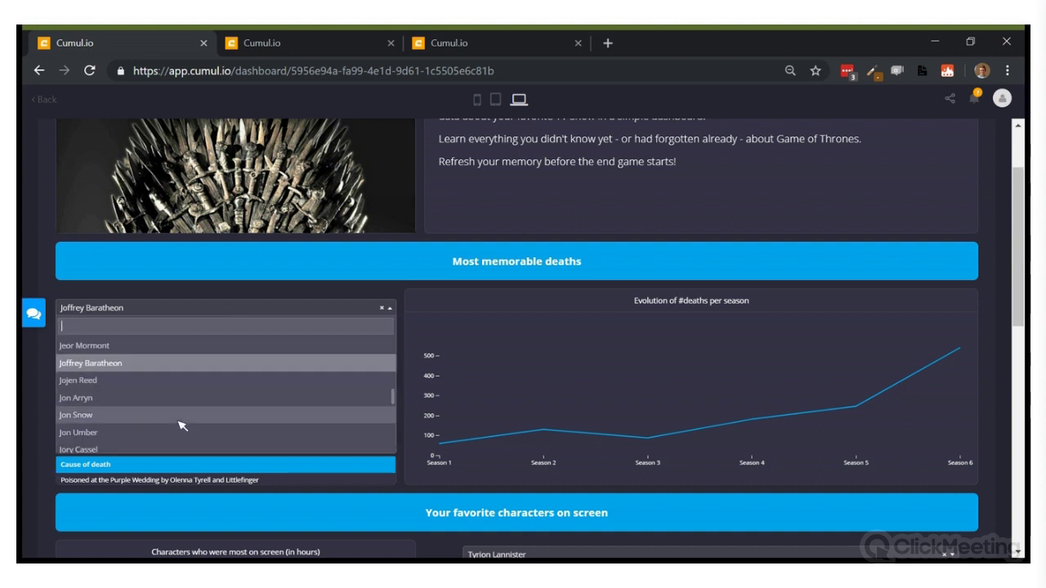
scroll(182, 426, "down", 1)
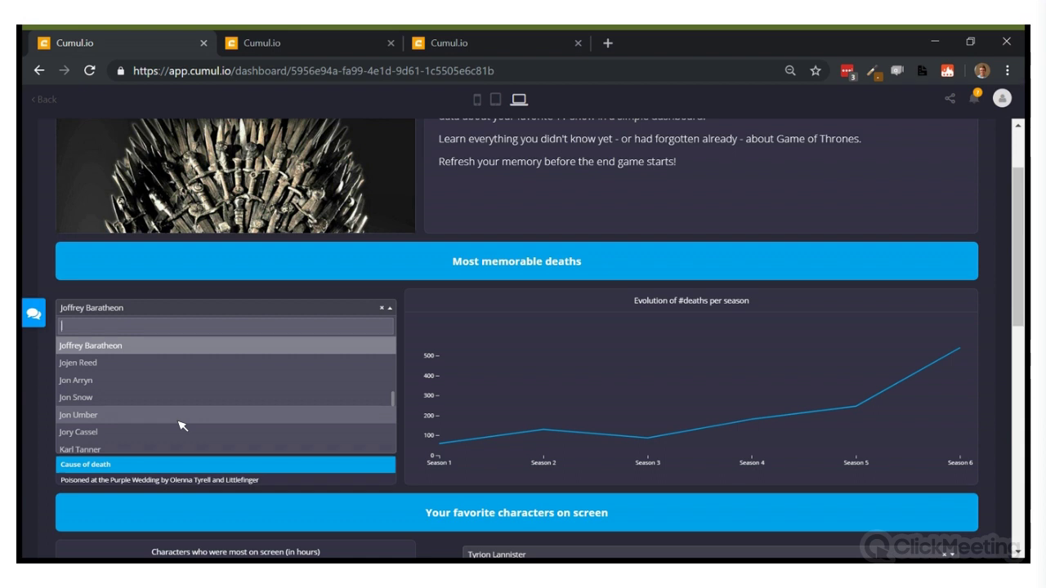
scroll(182, 425, "down", 2)
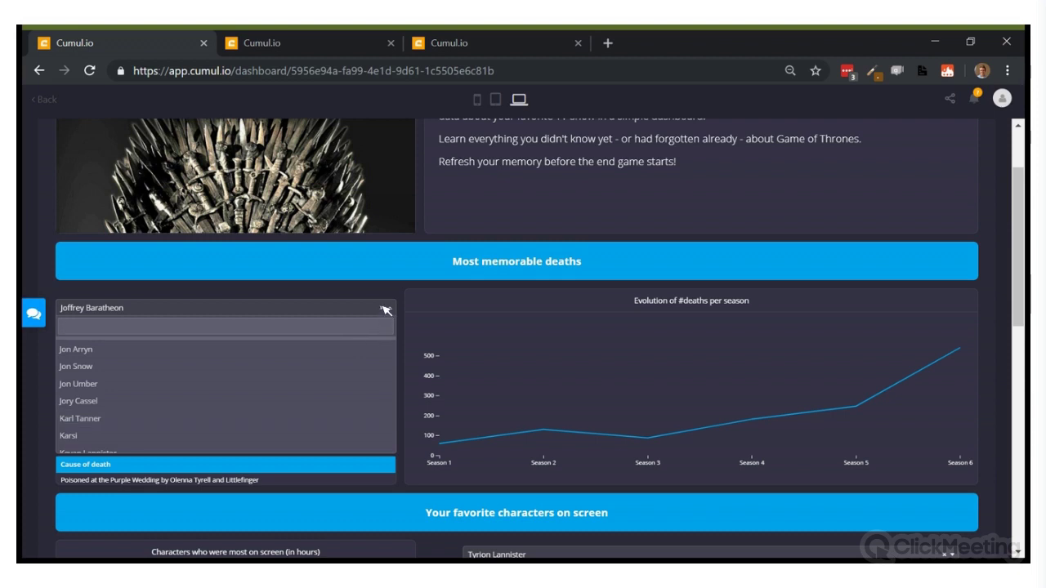
left_click(46, 393)
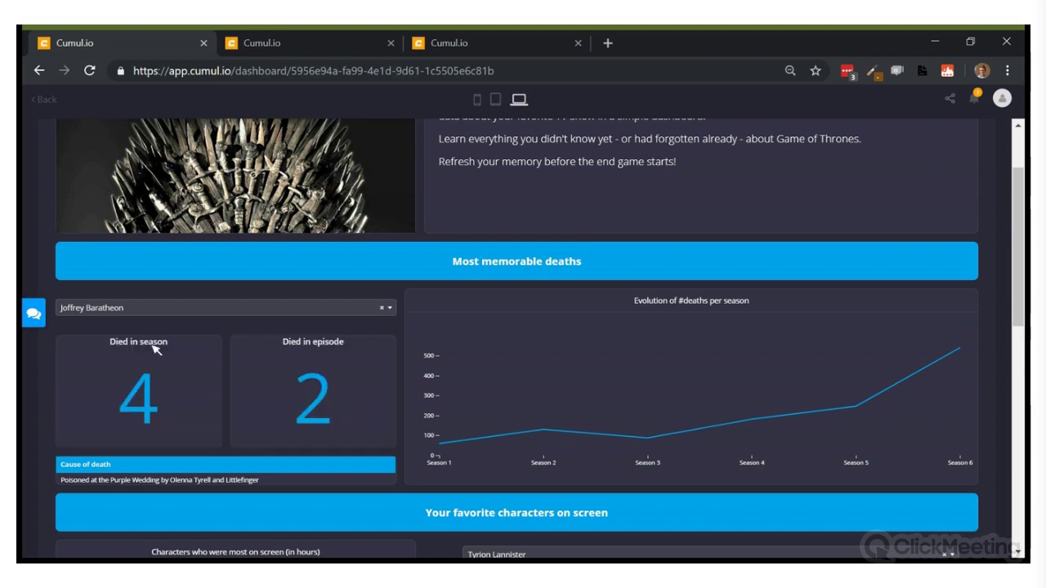
- Set the character filter in the Most memorable deaths section to Jon Snow
left_click(196, 315)
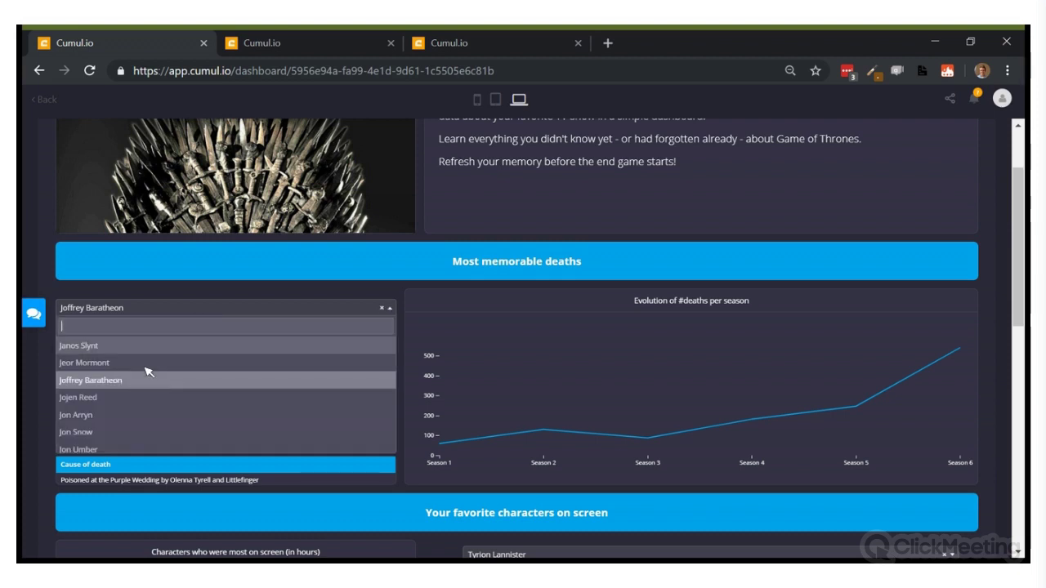
left_click(123, 433)
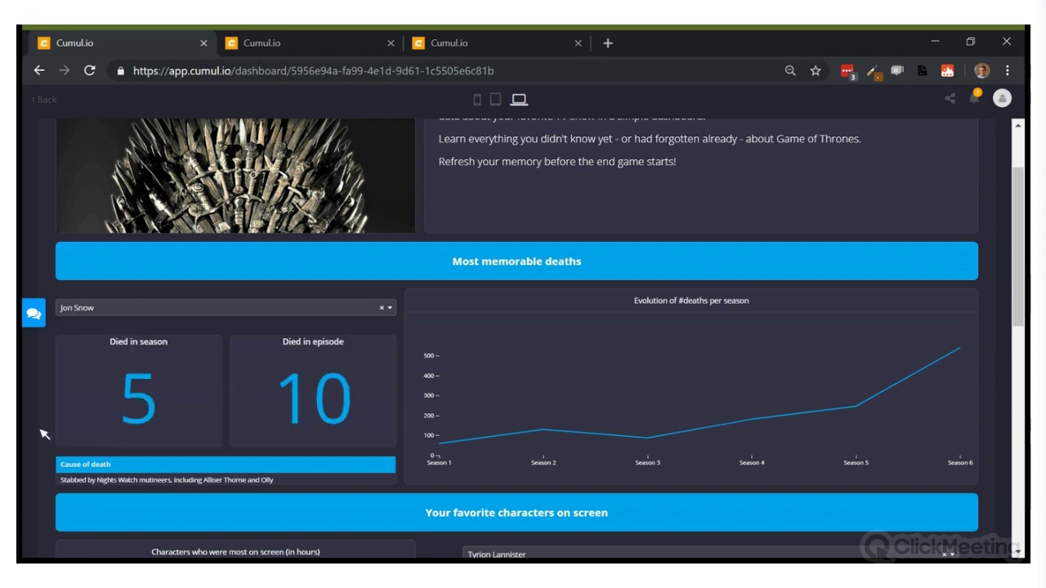
scroll(45, 434, "down", 1)
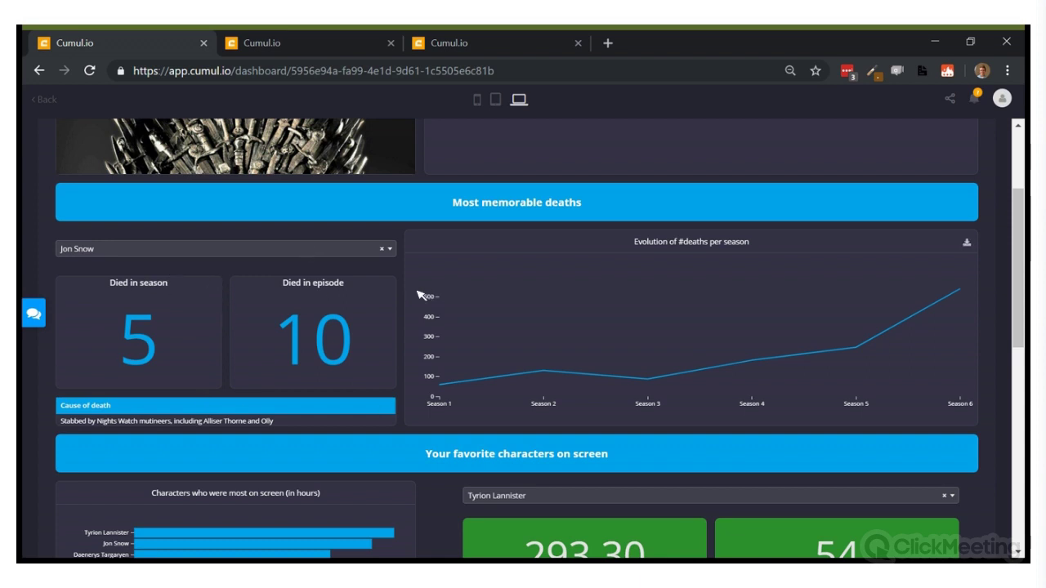
scroll(418, 294, "down", 2)
scroll(420, 296, "up", 2)
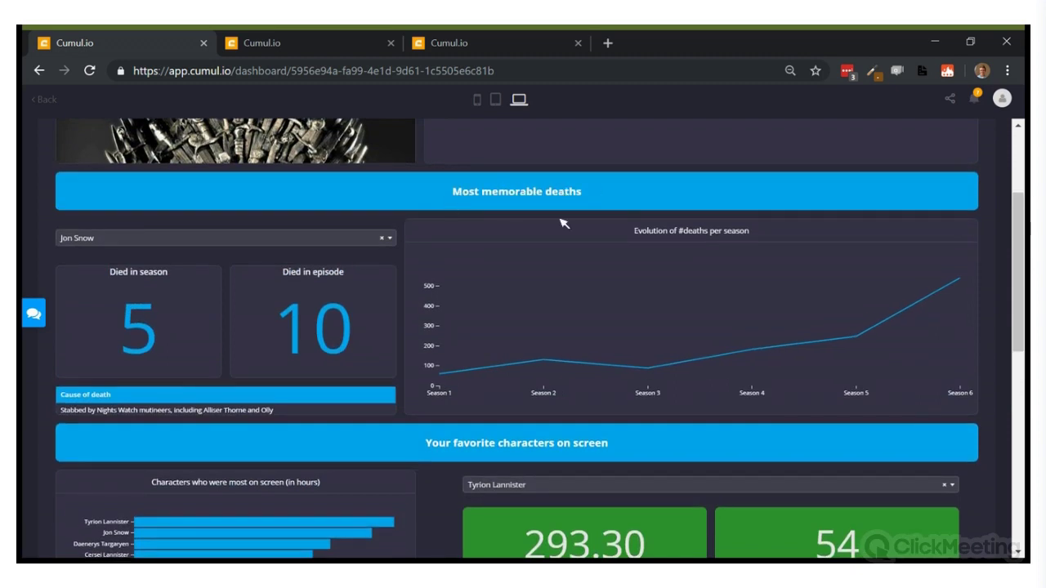
- Set the character filter in the Your favorite characters on screen section to Benjen Stark
scroll(497, 313, "down", 2)
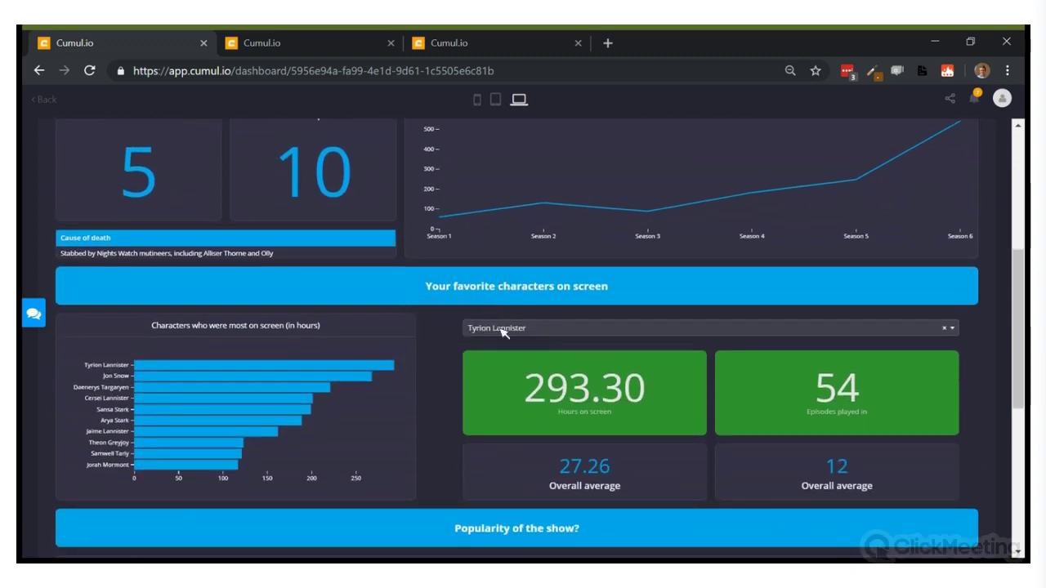
left_click(540, 330)
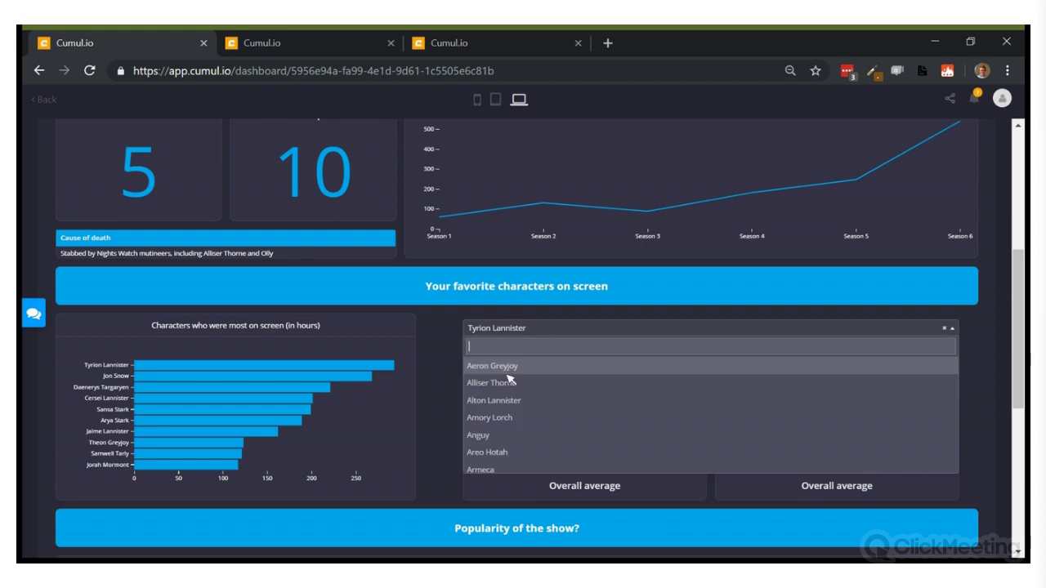
scroll(513, 431, "down", 3)
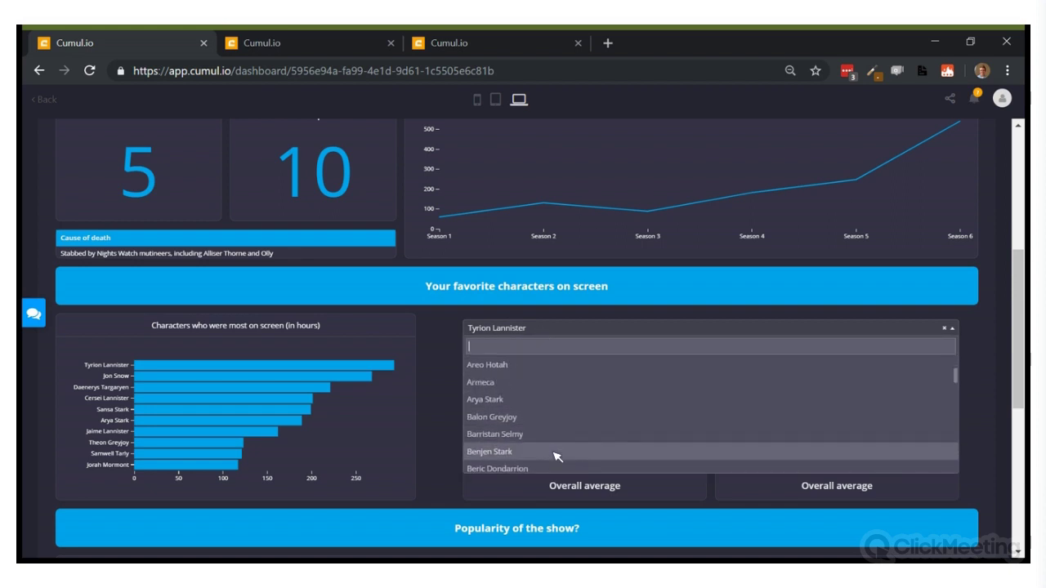
left_click(556, 456)
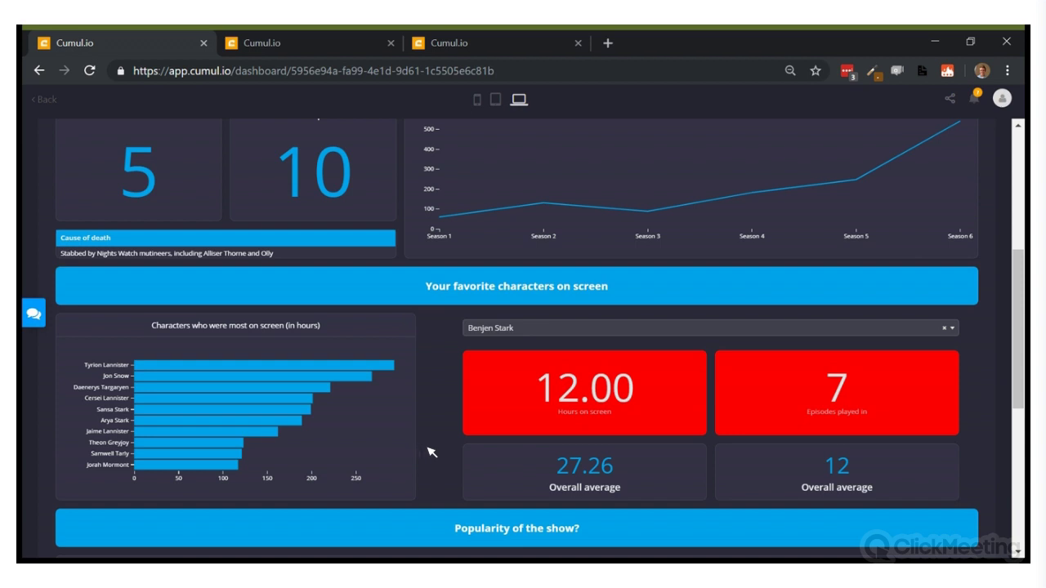
- Review the character screen-time bar chart and open the list of the character filter for Your favorite characters on screen
scroll(431, 452, "up", 2)
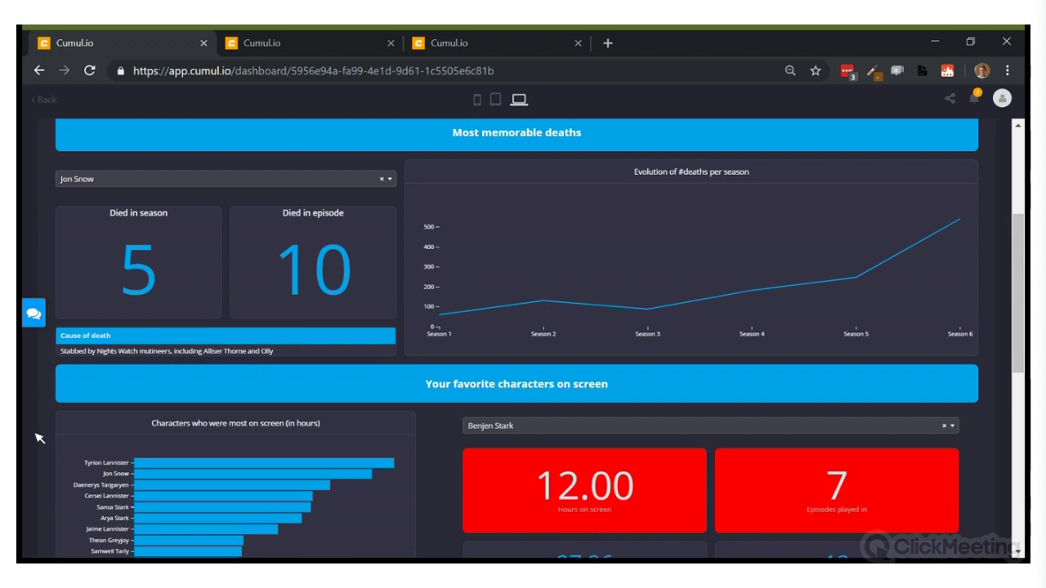
scroll(39, 439, "down", 2)
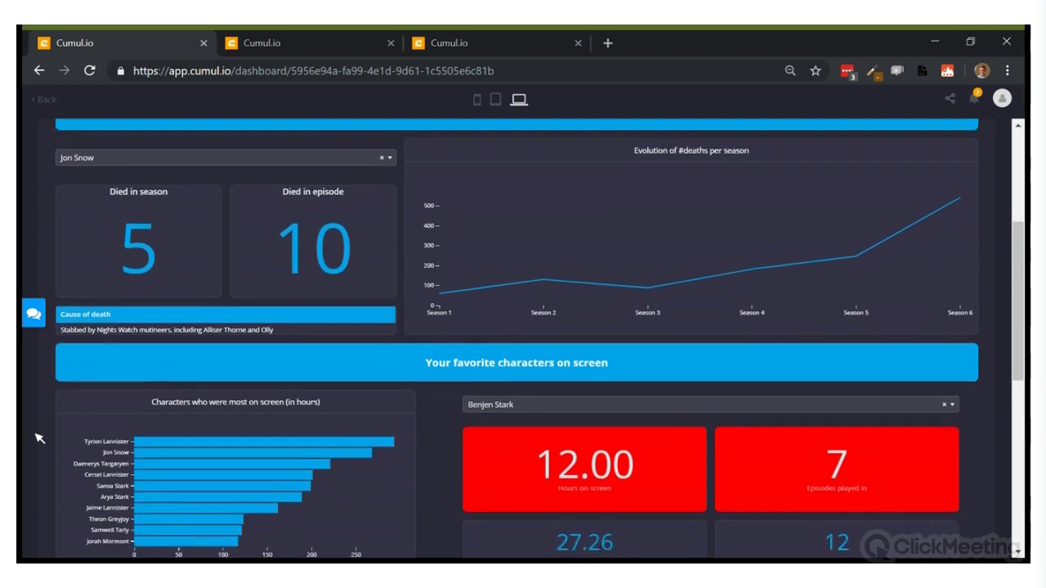
scroll(39, 439, "down", 2)
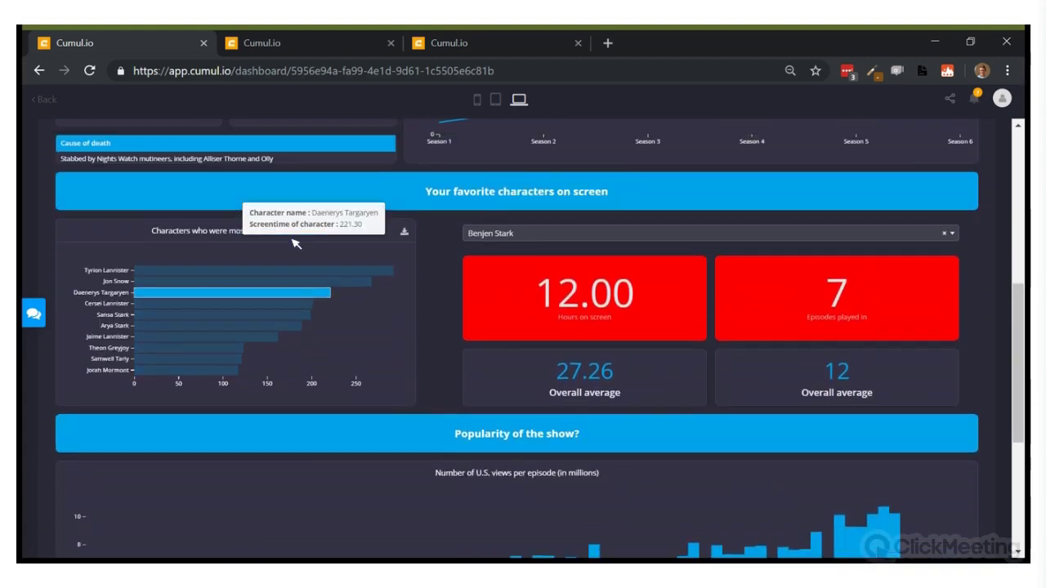
left_click(542, 233)
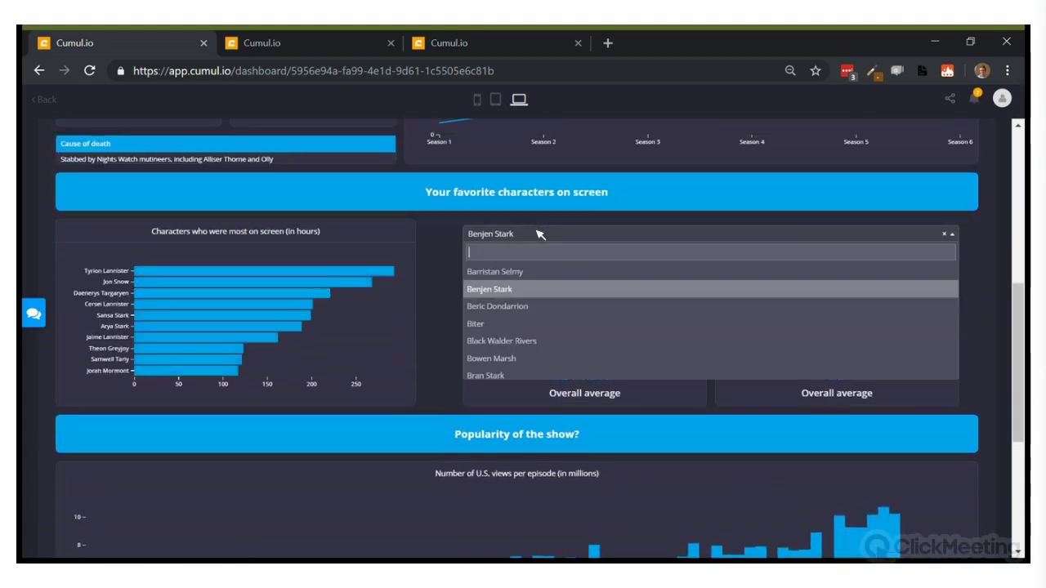
- Switch to the training course dashboard and look through its skill, attendee, cost and employee charts
left_click(328, 47)
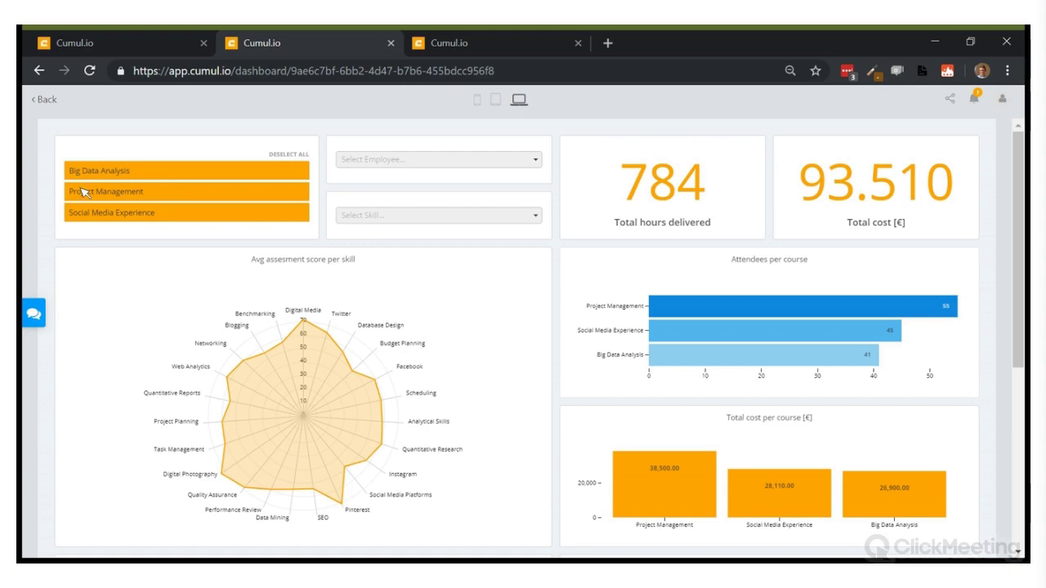
scroll(127, 207, "down", 4)
scroll(127, 207, "up", 2)
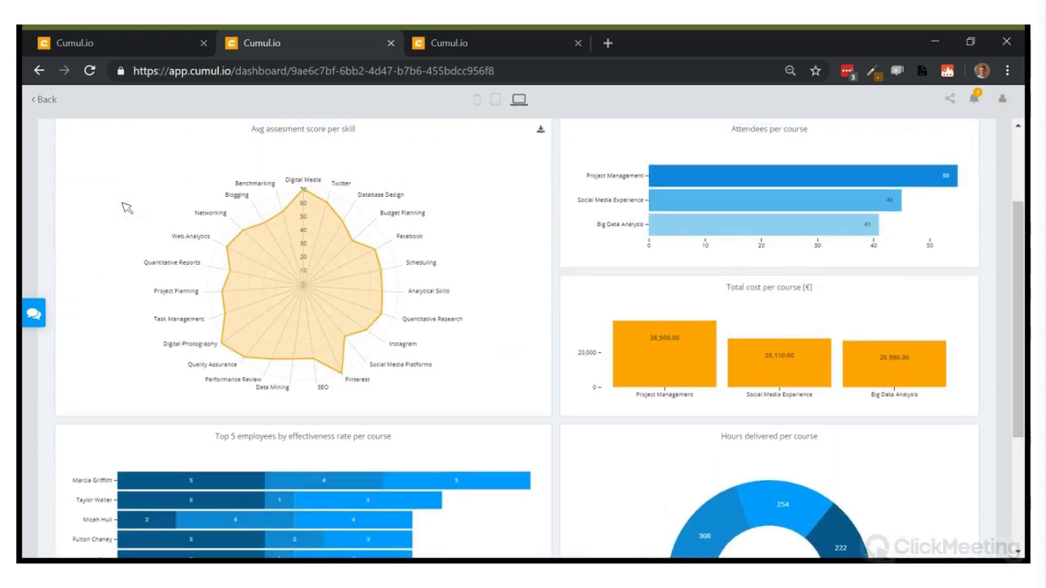
scroll(127, 208, "up", 2)
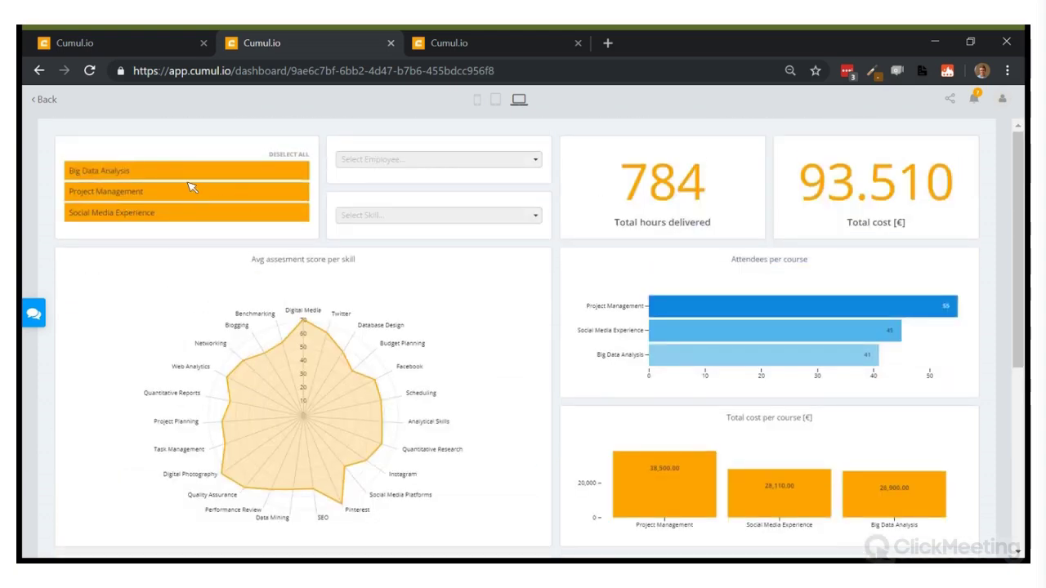
- Exclude and restore Project Management in the course filter, and deselect all courses and clear the filter
left_click(112, 196)
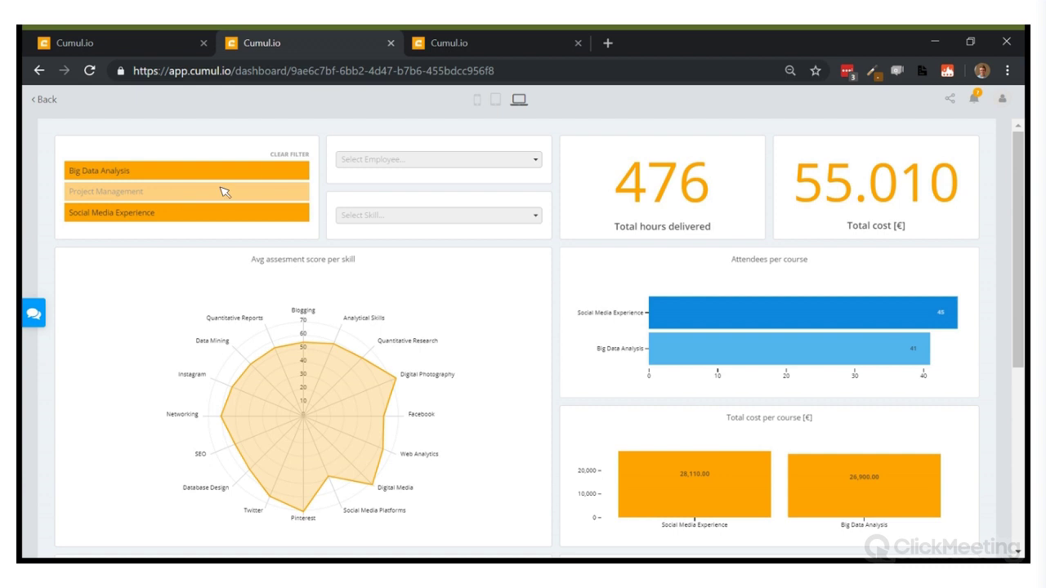
left_click(179, 200)
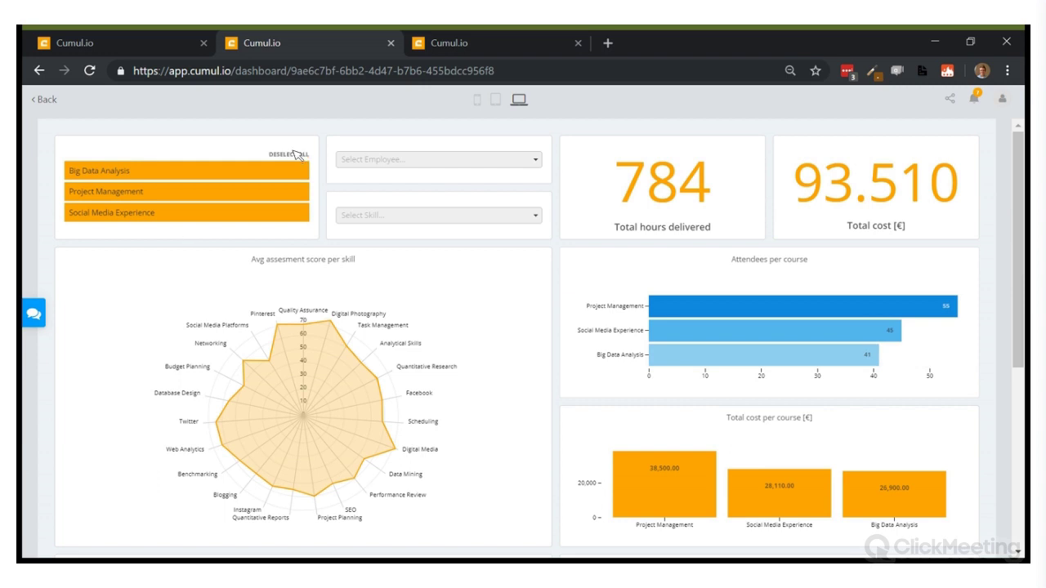
left_click(291, 155)
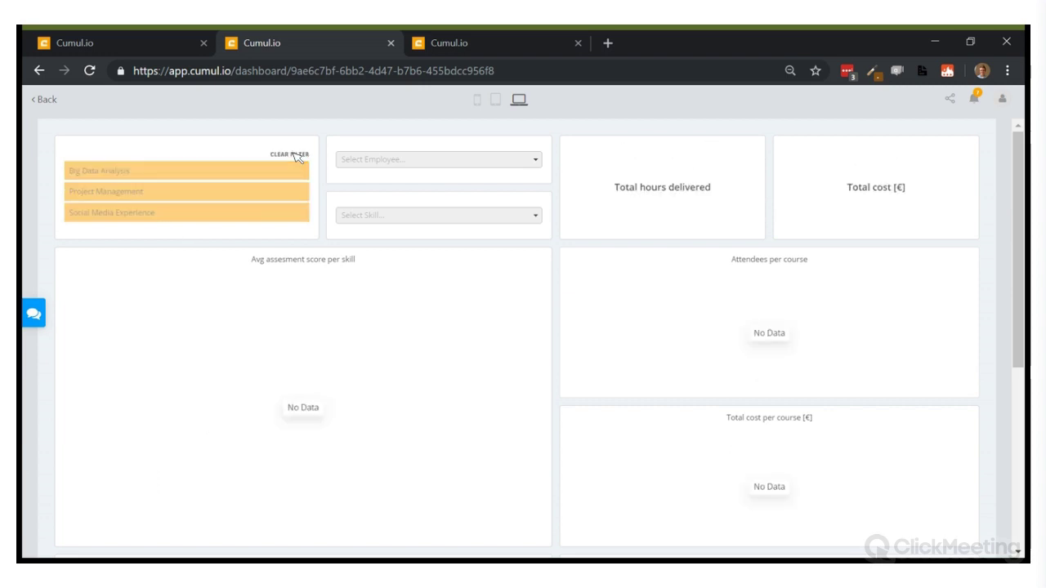
left_click(297, 155)
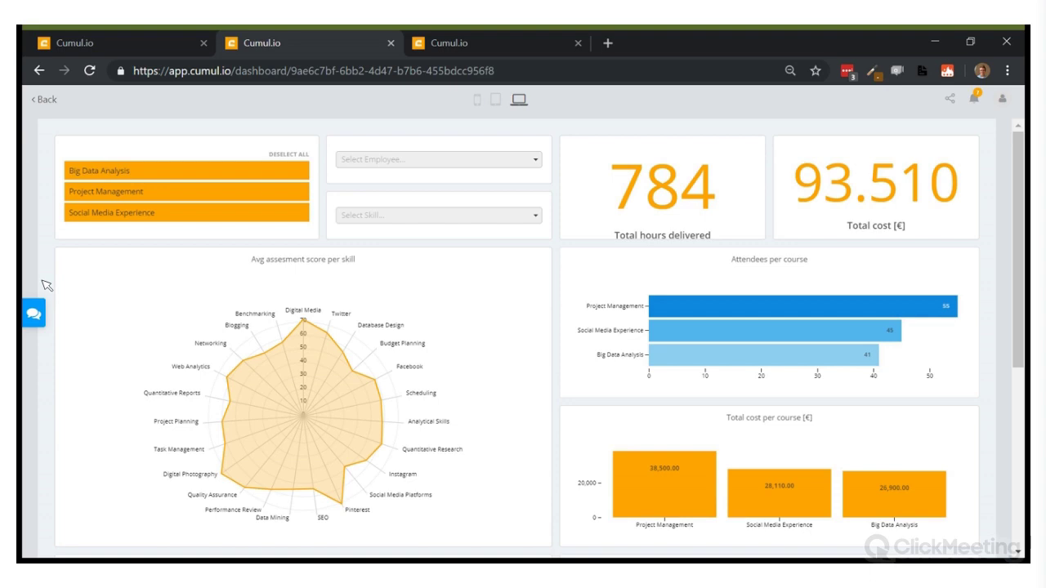
- Exclude Social Media Experience in the course filter to review the filtered charts and employee table, and restore the course
left_click(121, 215)
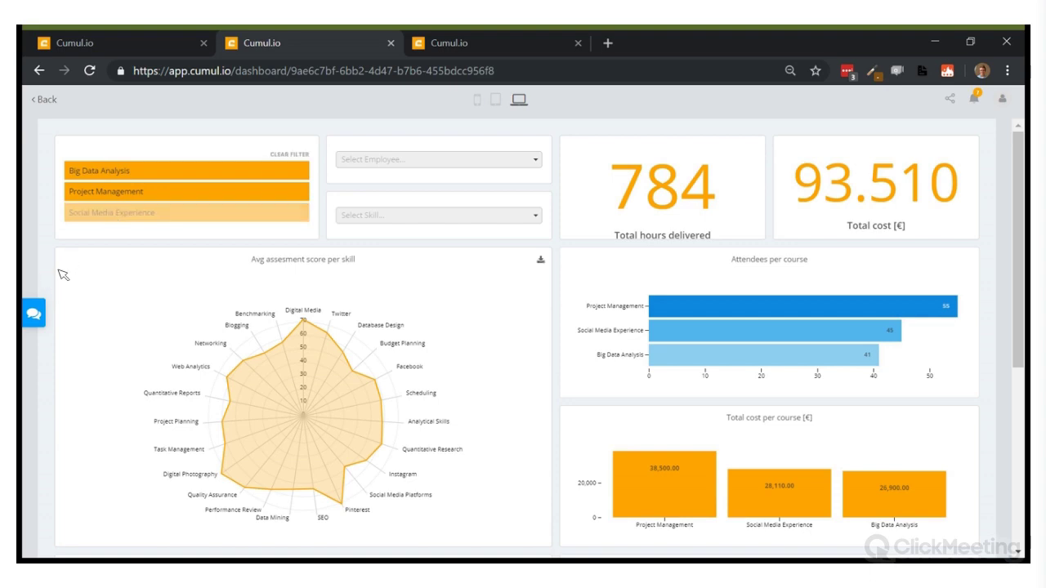
scroll(63, 275, "down", 1)
scroll(63, 275, "down", 1)
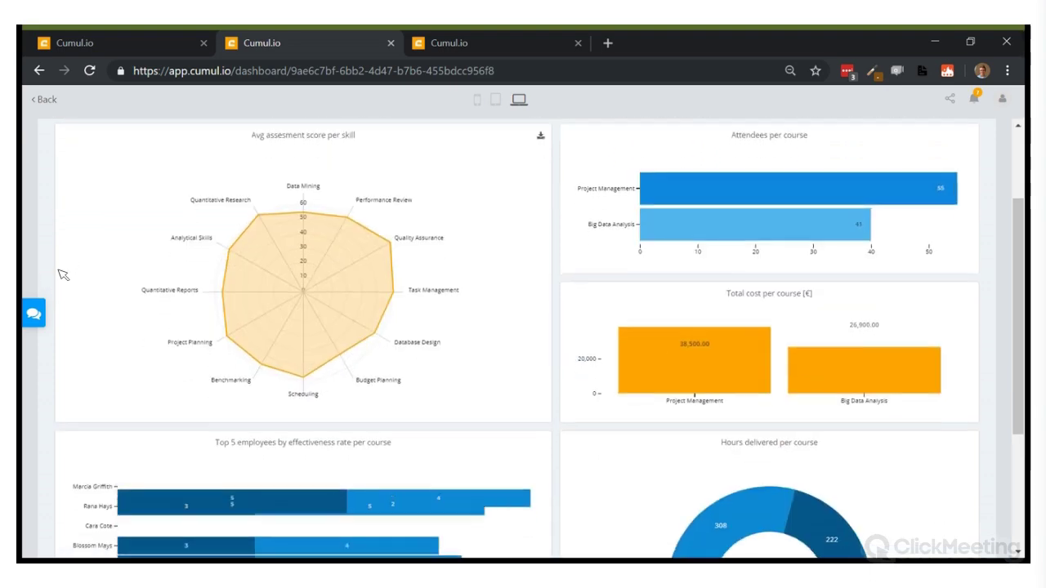
scroll(63, 275, "down", 3)
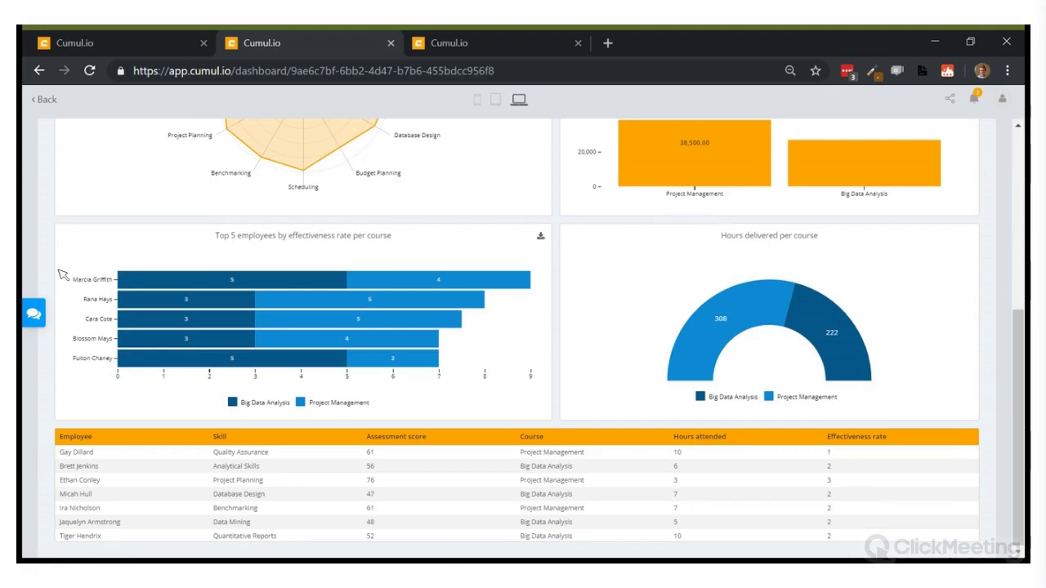
scroll(63, 275, "up", 3)
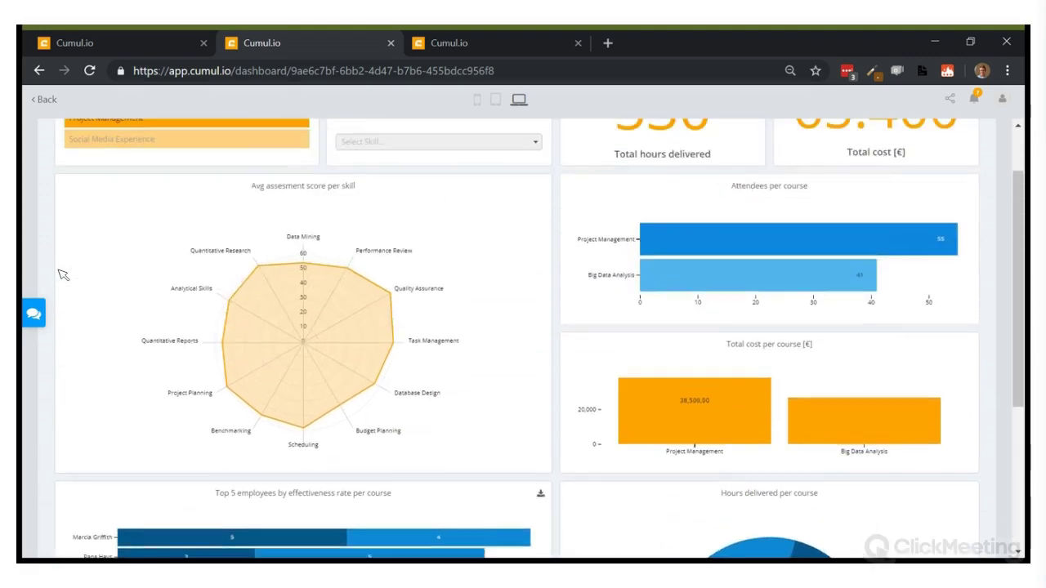
scroll(63, 275, "up", 1)
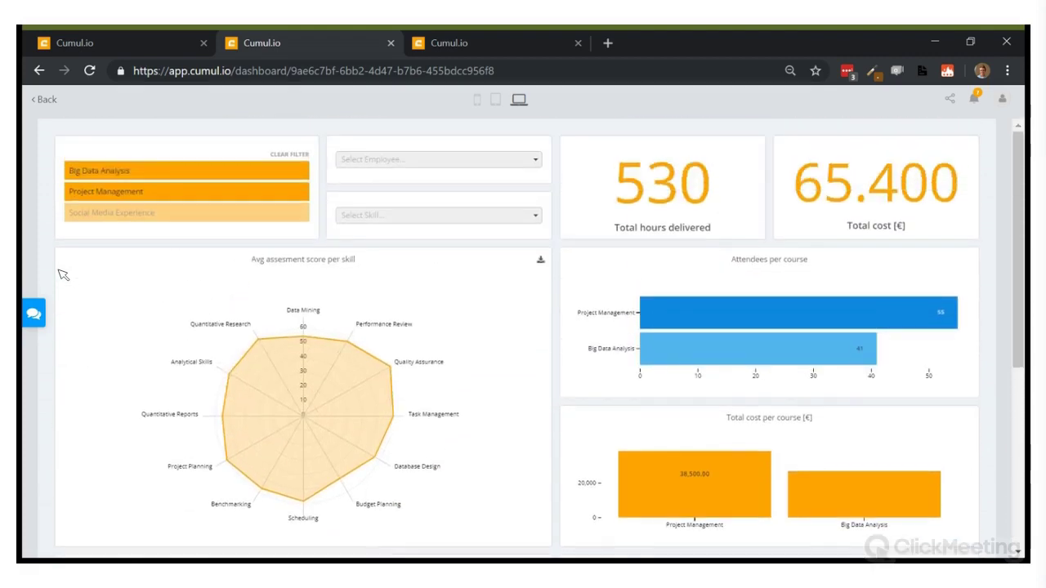
left_click(147, 218)
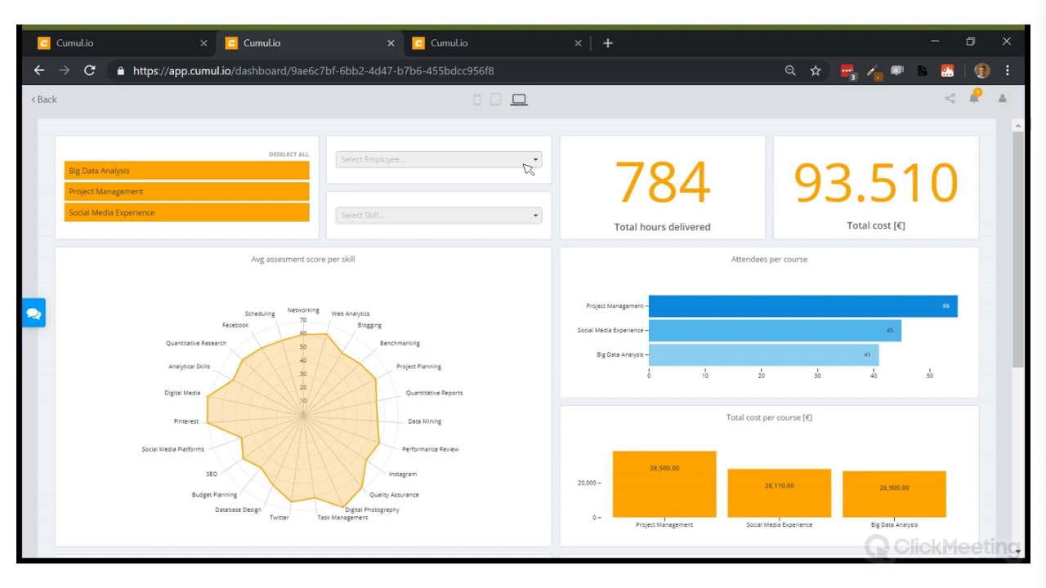
- Filter the training dashboard by a single employee and review the resulting charts and employee table
left_click(527, 169)
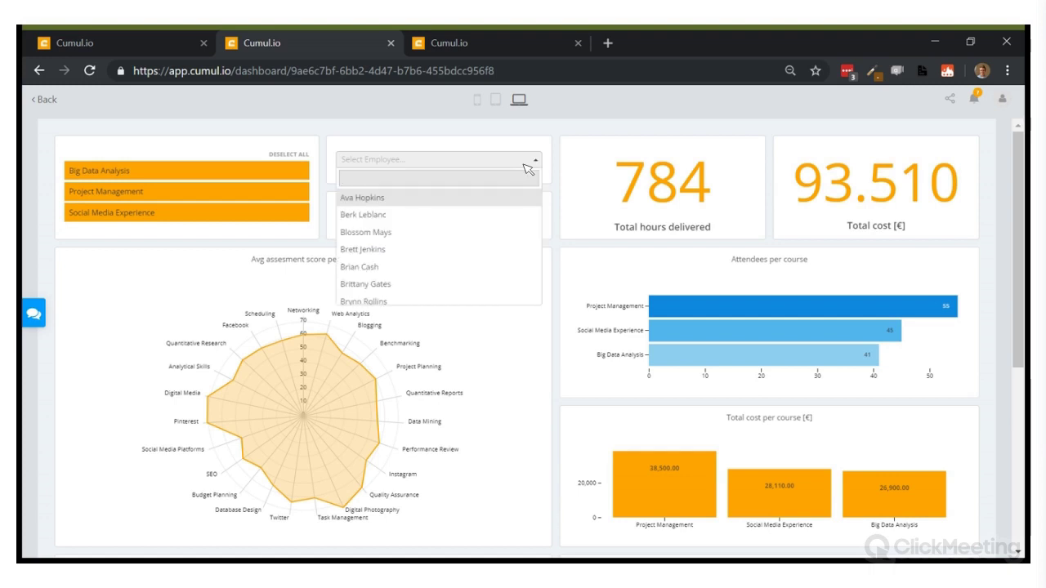
scroll(460, 255, "down", 3)
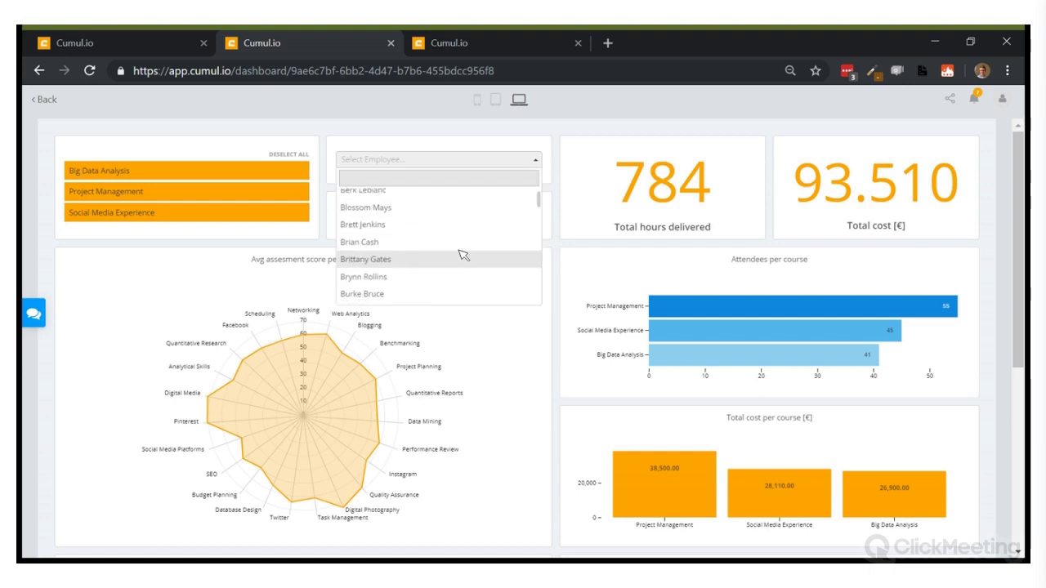
scroll(459, 255, "down", 3)
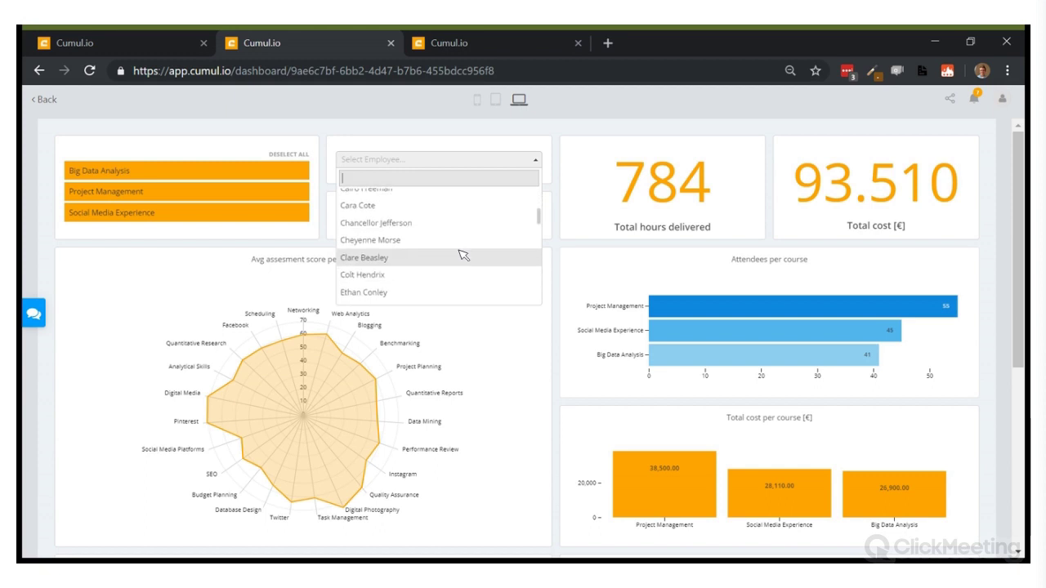
left_click(460, 255)
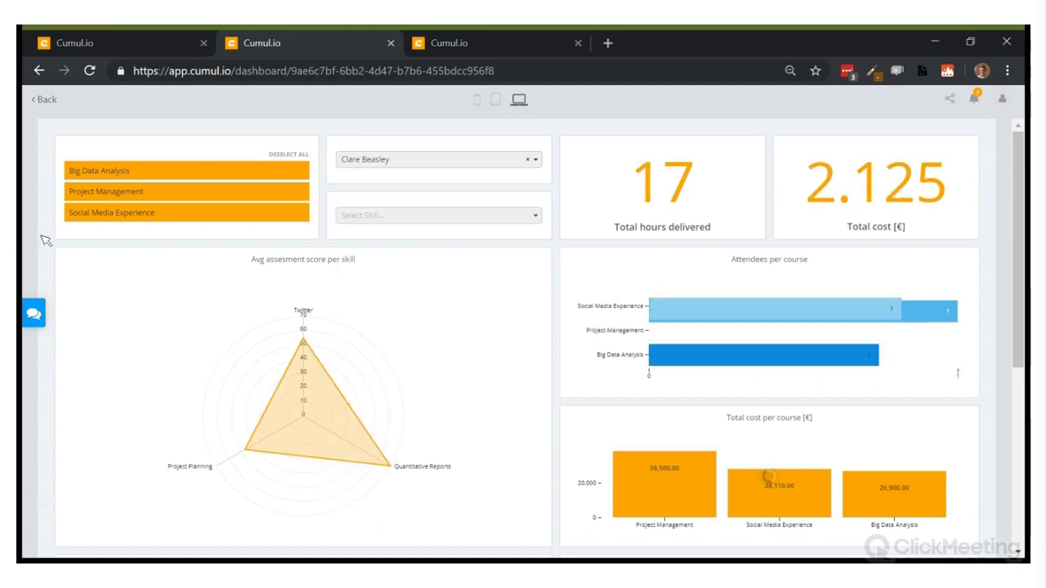
scroll(44, 237, "down", 2)
scroll(45, 240, "down", 4)
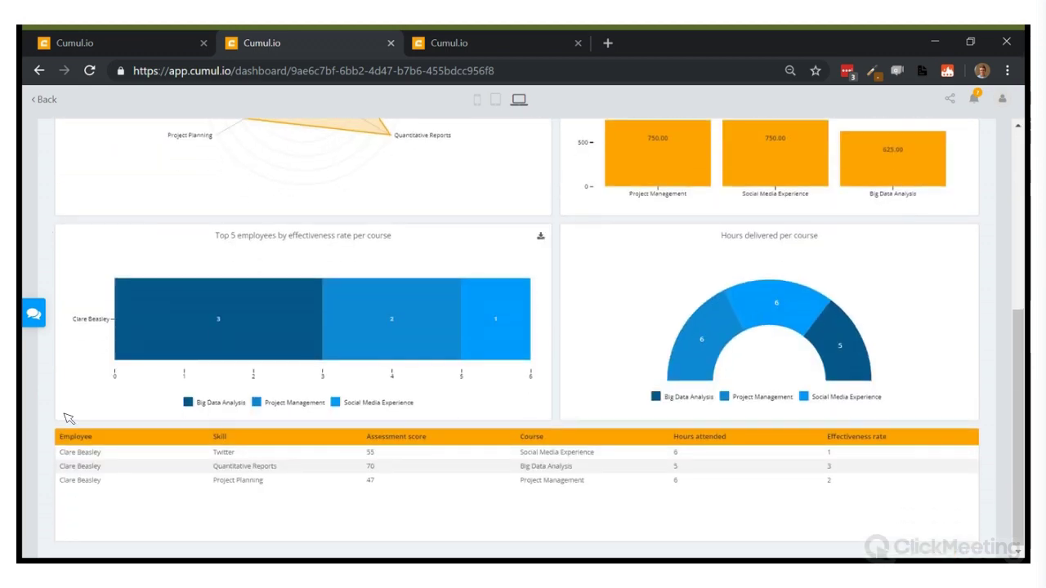
scroll(50, 447, "up", 1)
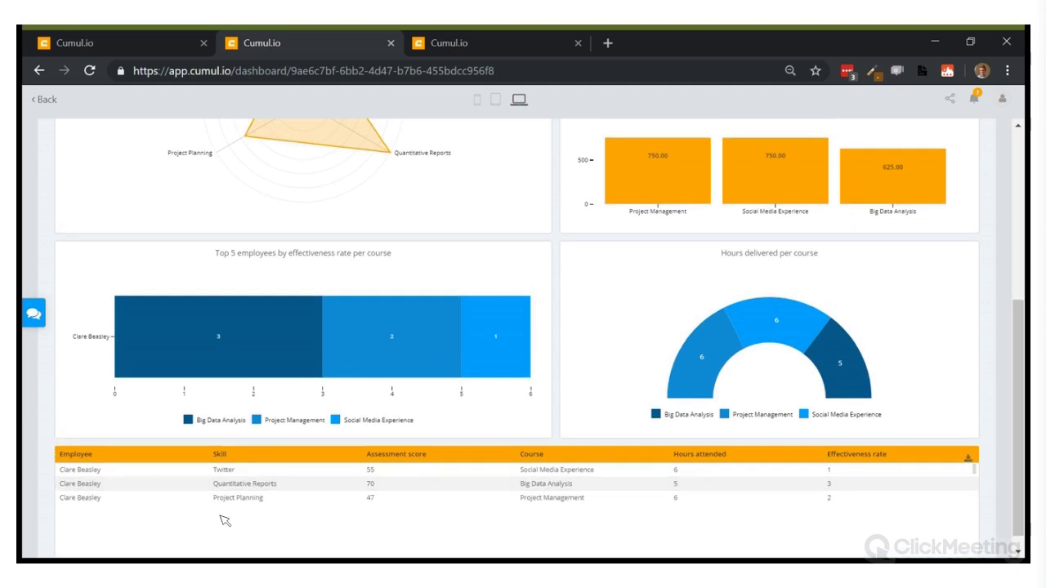
scroll(74, 420, "up", 3)
scroll(77, 417, "up", 2)
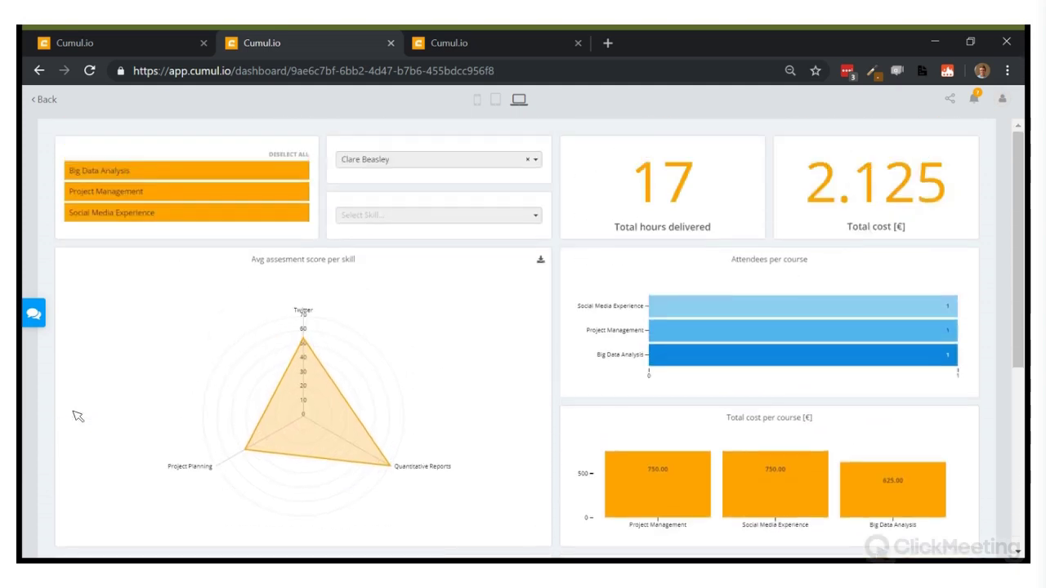
- Clear the employee filter and close its list to show all employees again
left_click(536, 163)
left_click(531, 161)
left_click(535, 163)
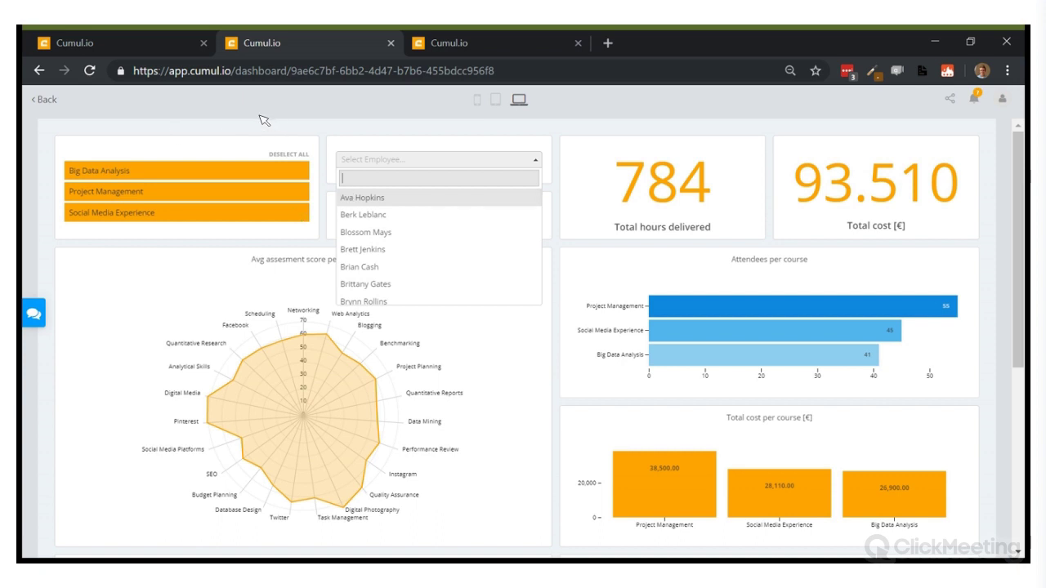
left_click(265, 120)
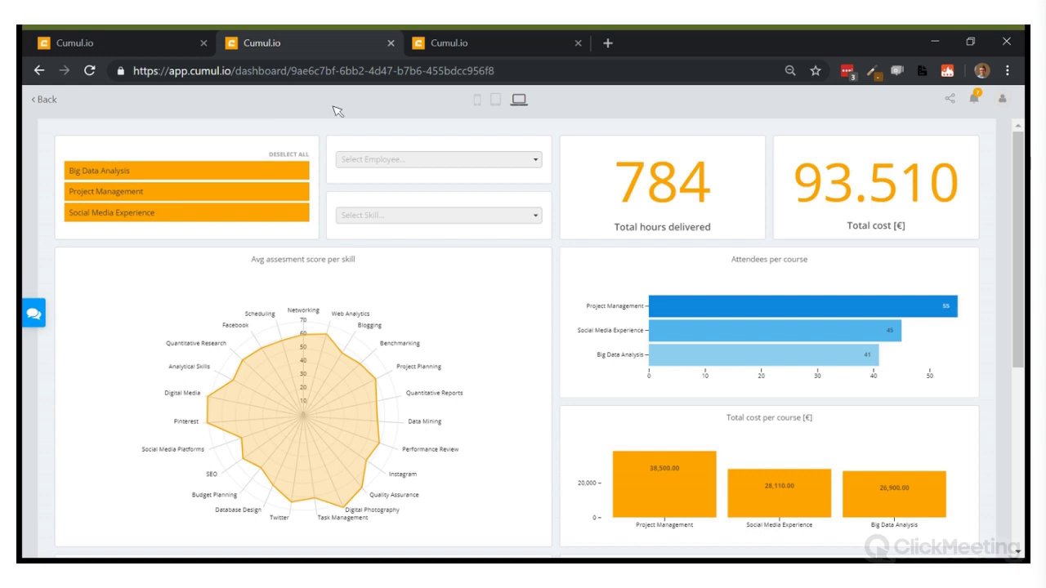
- Switch to the United Widgets dashboard in the editor and look over the filter items that can be added
left_click(478, 45)
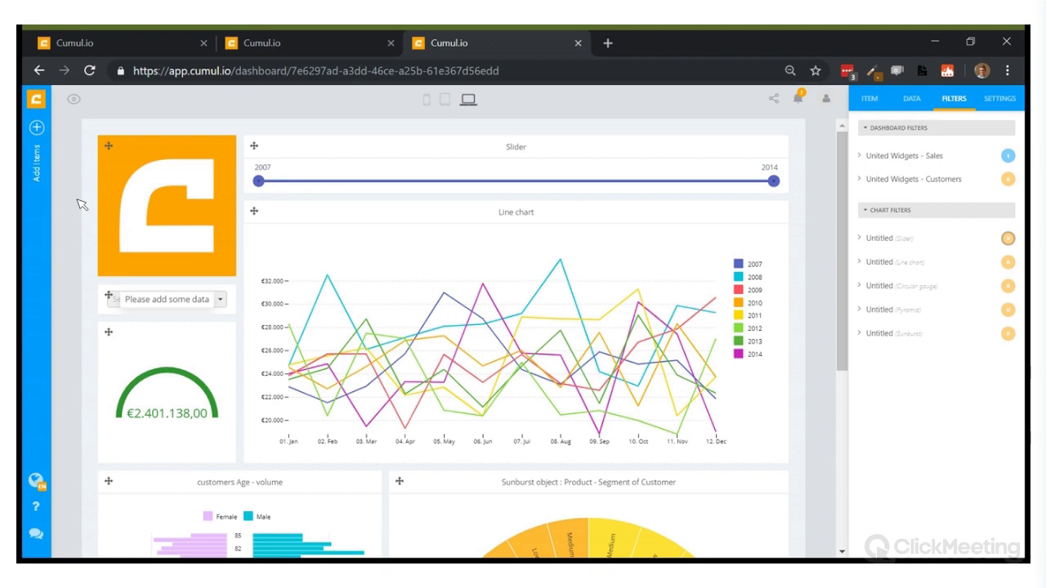
mouse_move(53, 180)
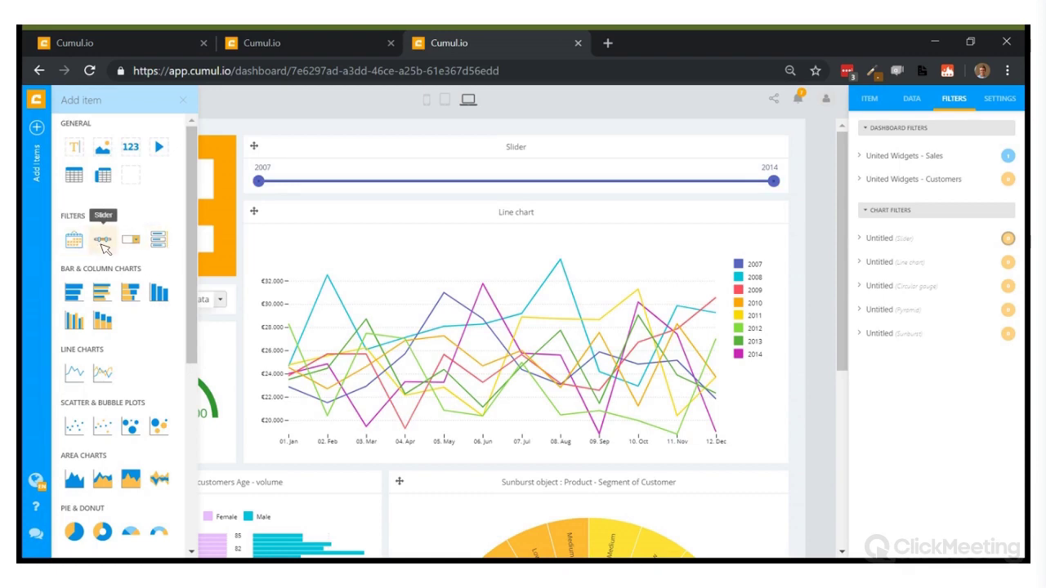
left_click(255, 229)
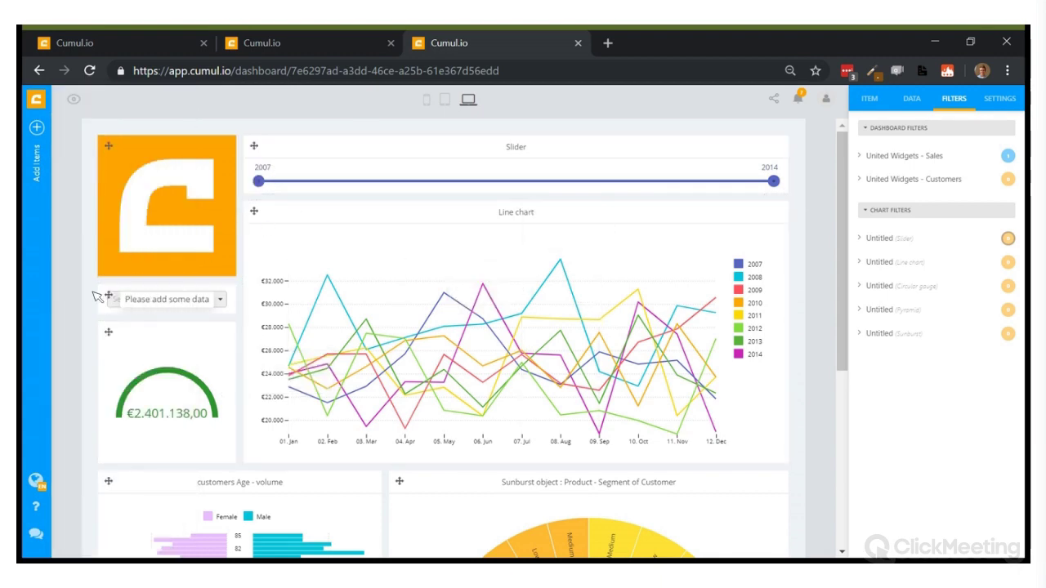
- Filter the charts with the year slider, trying the ranges 2010–2014, 2007–2011 and 2011–2014
mouse_move(509, 155)
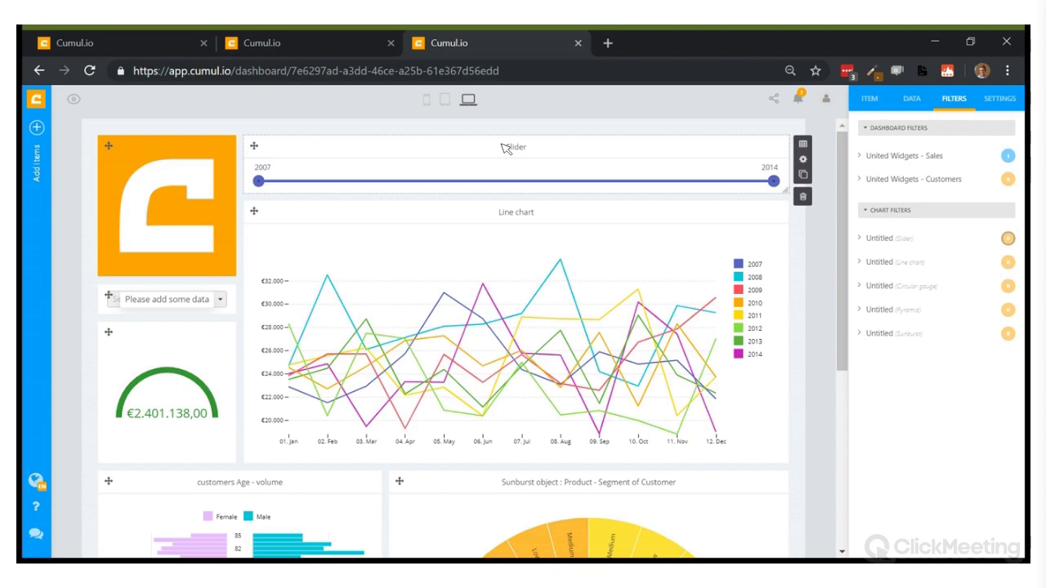
left_click_drag(259, 181, 502, 183)
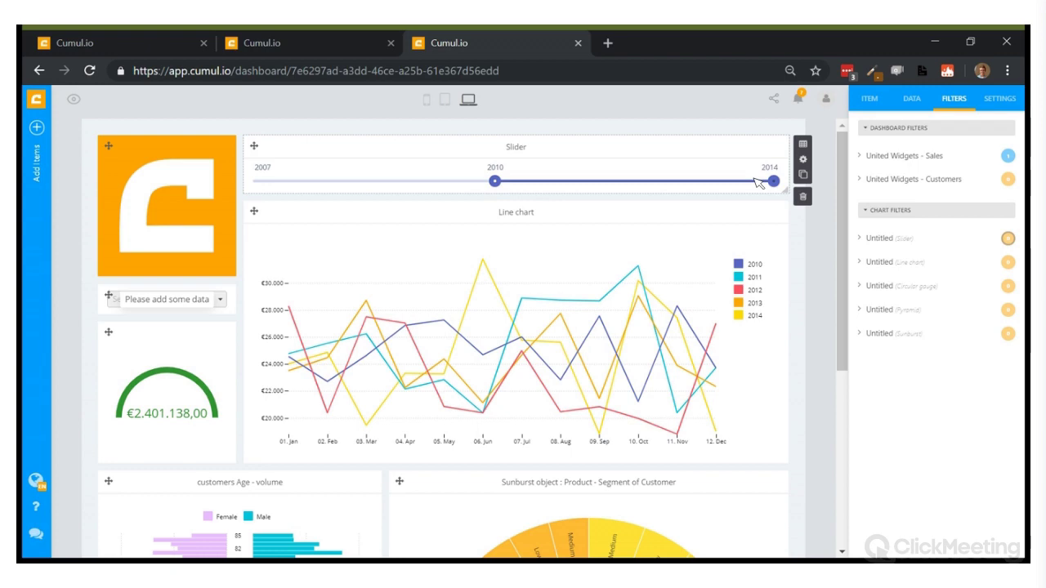
left_click_drag(758, 183, 495, 190)
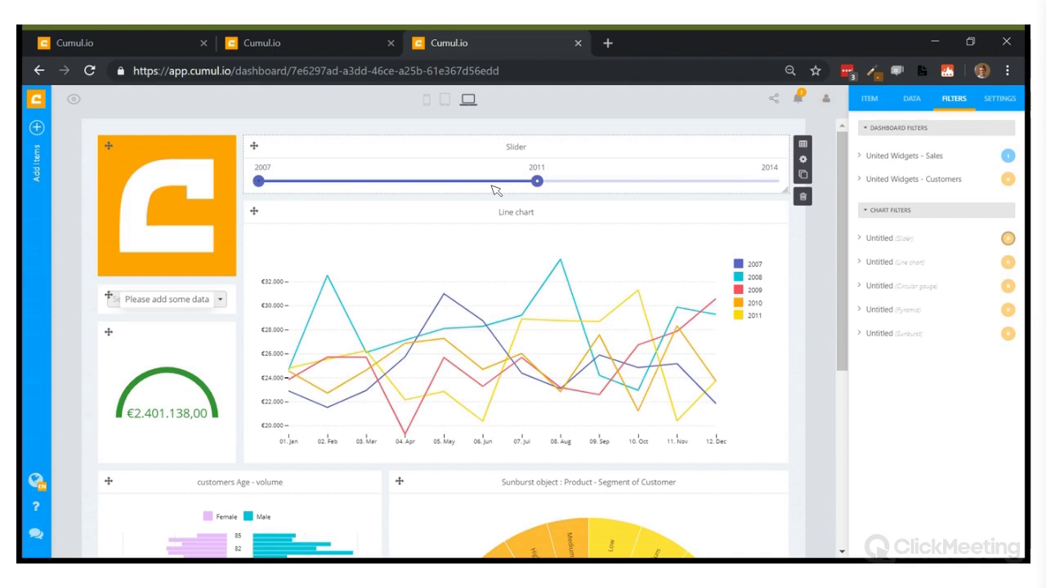
left_click_drag(488, 181, 781, 181)
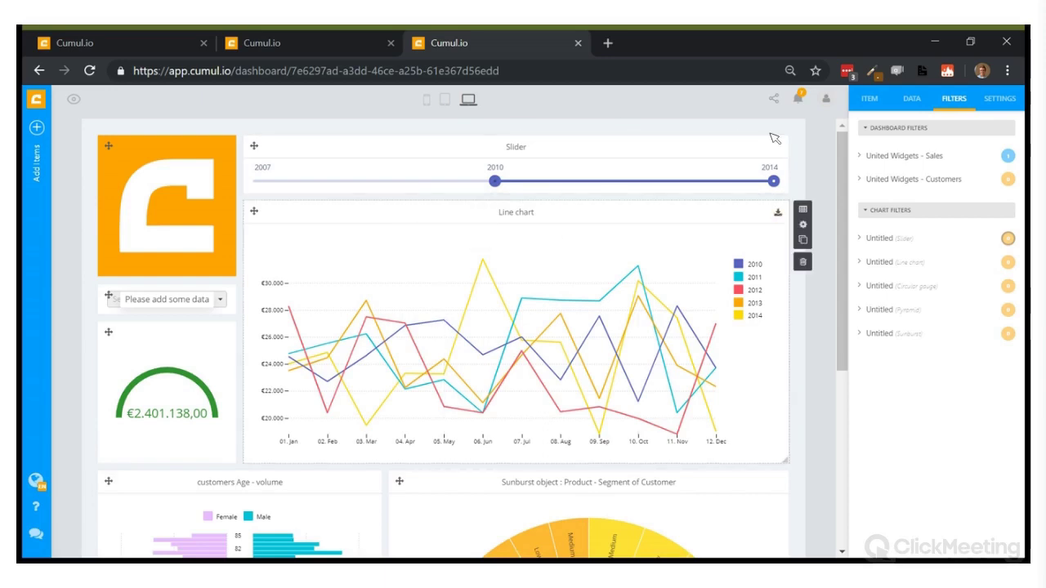
left_click_drag(495, 181, 535, 182)
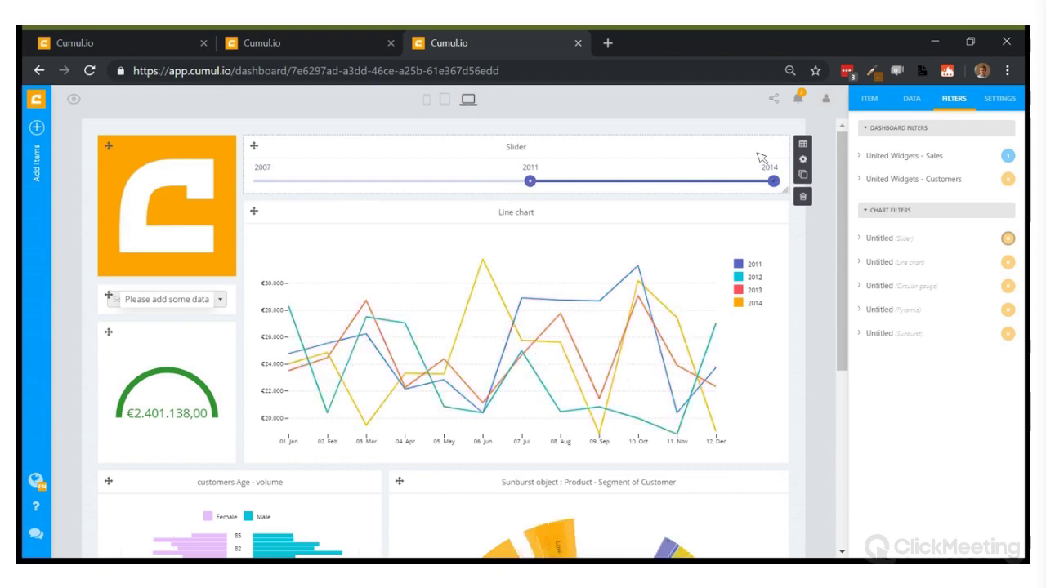
- Inspect the minimum and maximum in the slider's filter initialization settings and reload the dashboard
left_click(803, 160)
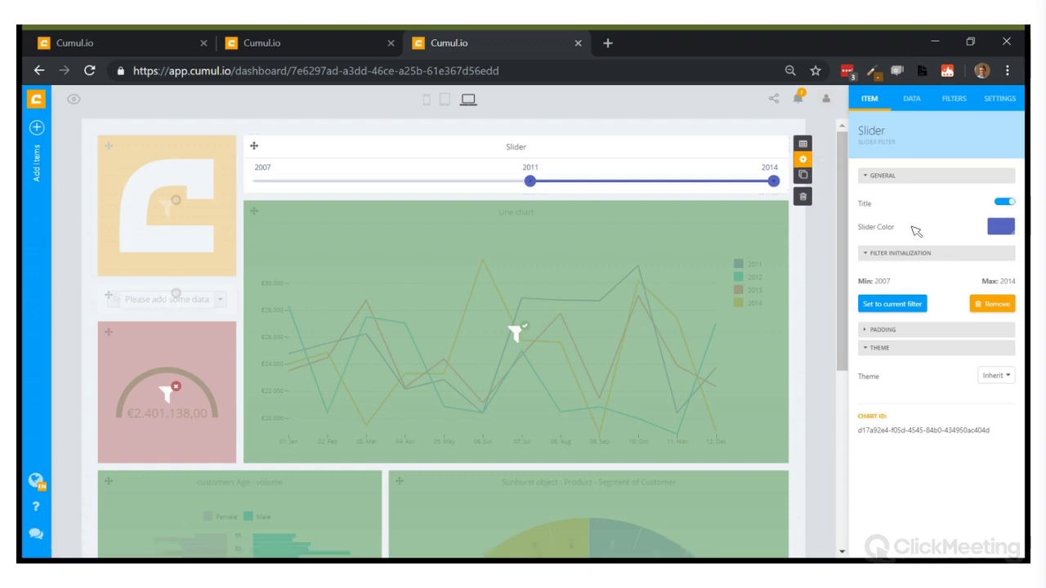
double_click(882, 281)
left_click(892, 282)
double_click(1007, 282)
left_click(950, 278)
left_click(559, 71)
key("Return")
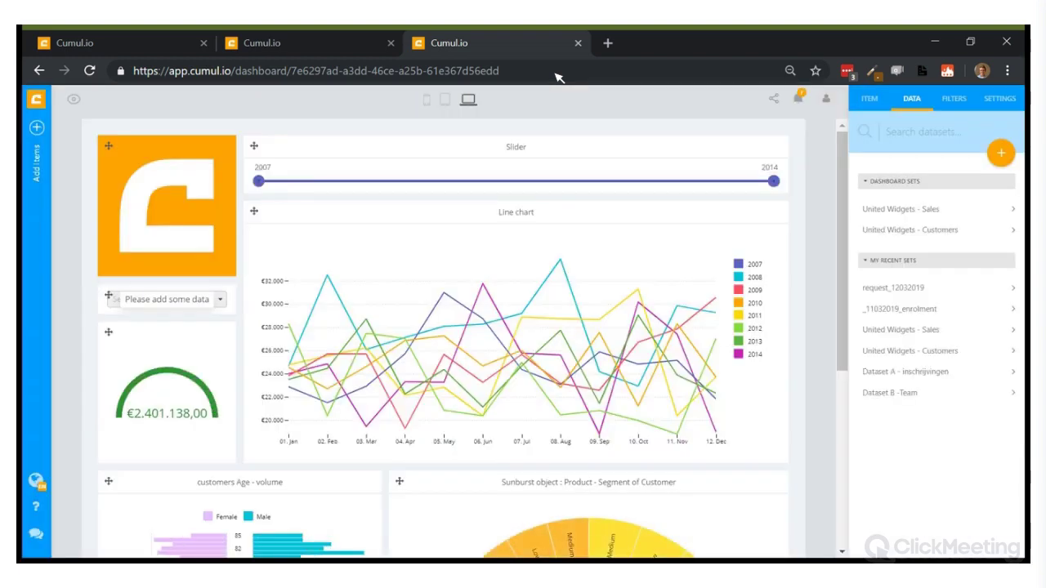
- Set the slider range to 2011–2014 and initialize the slider with that filter
mouse_move(306, 158)
left_click_drag(392, 181, 553, 181)
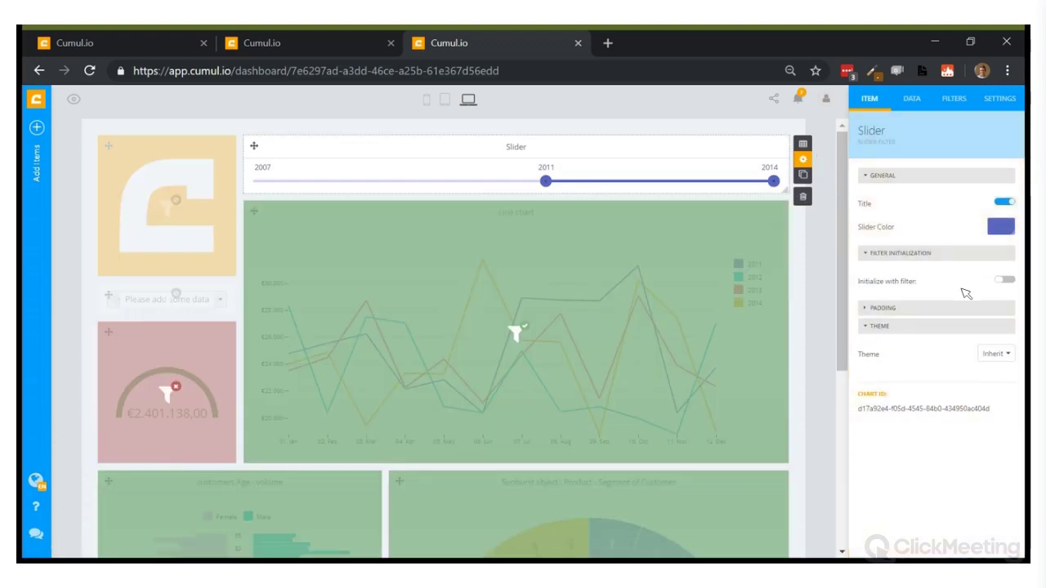
left_click(1005, 280)
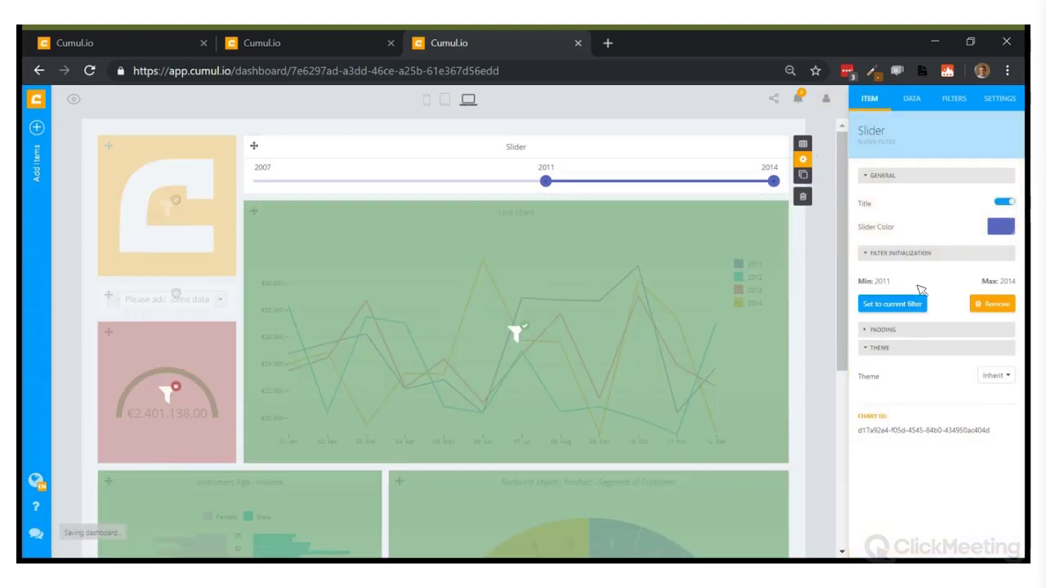
left_click(85, 196)
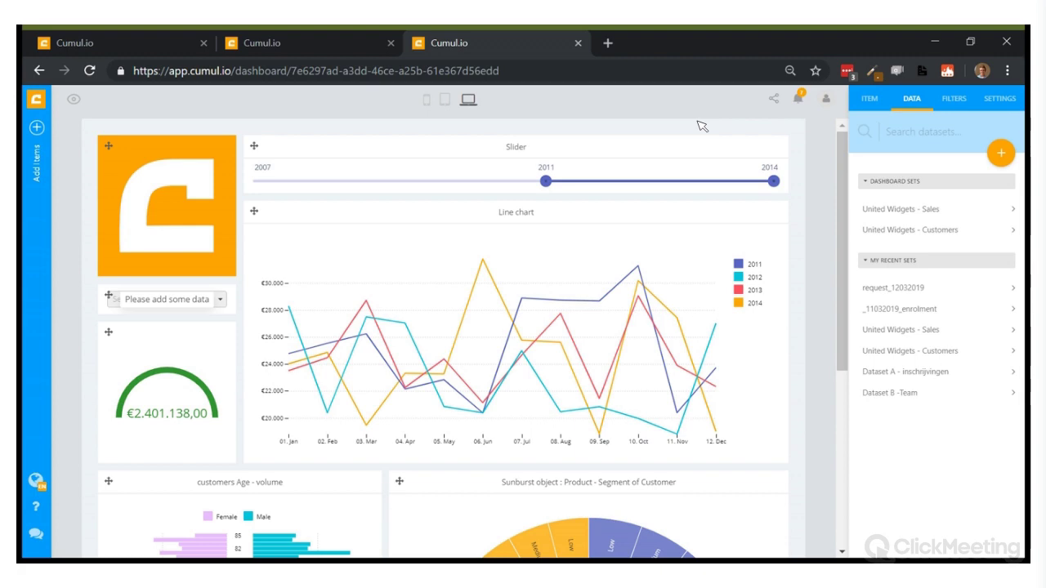
- Review the date filter and slider among the filter items available for the dashboard
left_click(26, 220)
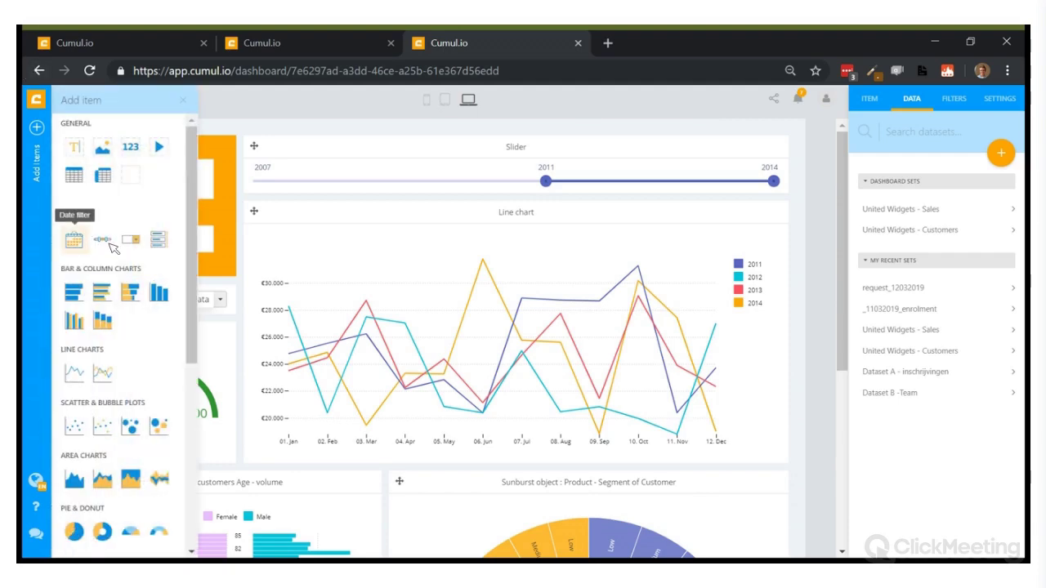
left_click(523, 143)
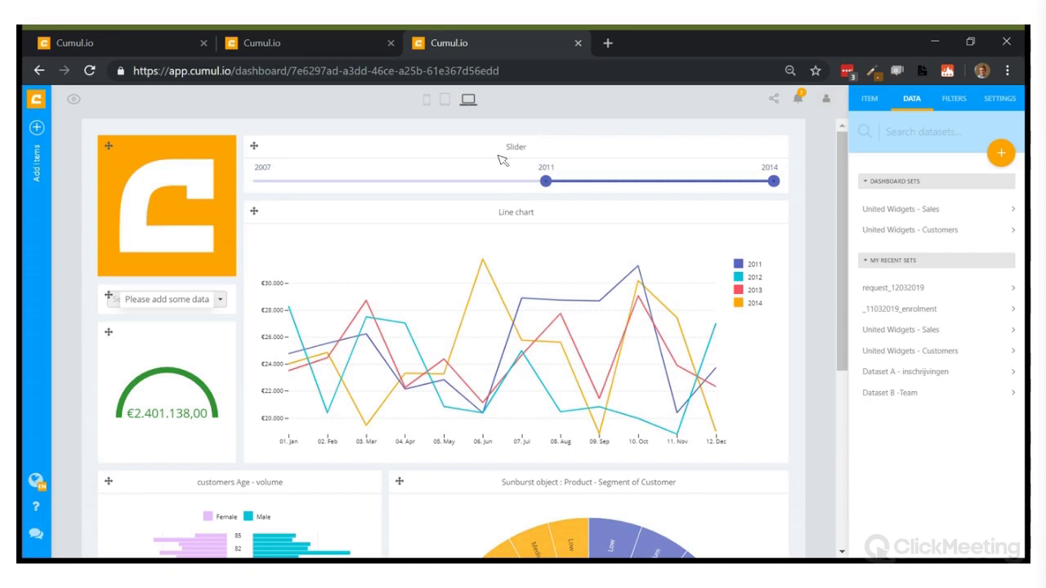
mouse_move(509, 146)
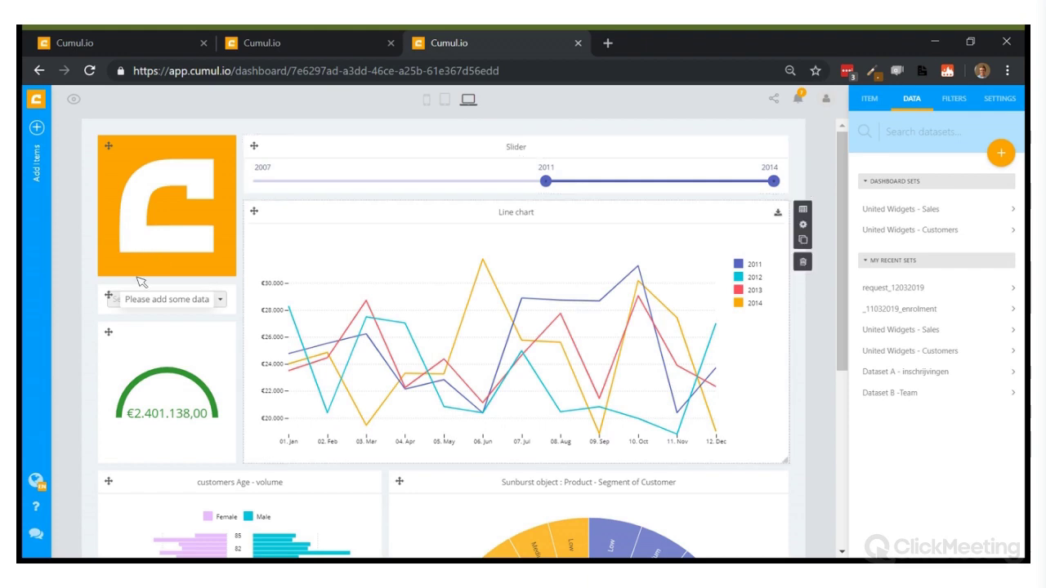
- Assign the Date level of the Date column from United Widgets - Sales as the select box's dimension
mouse_move(156, 298)
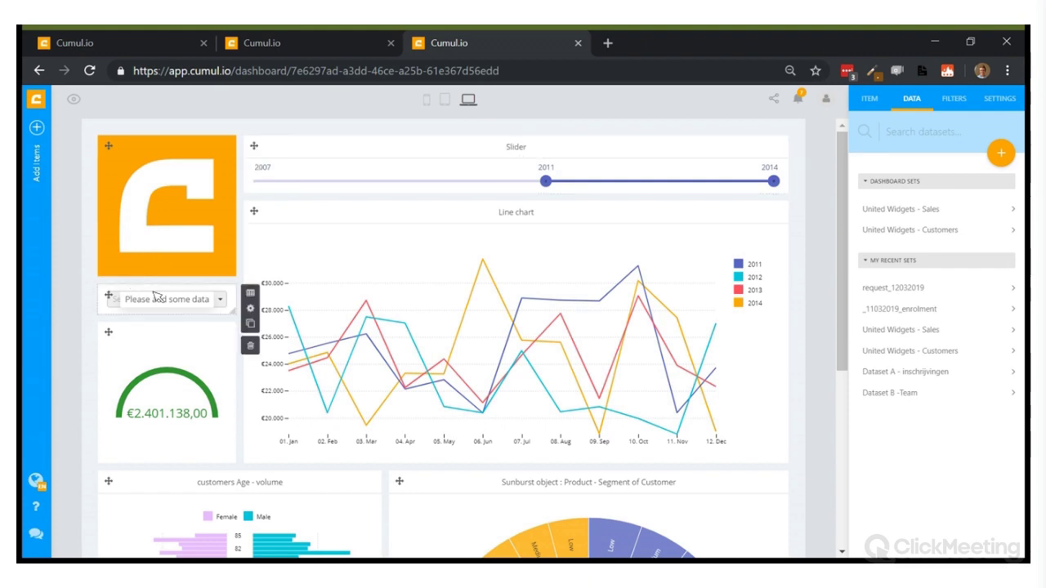
left_click(251, 296)
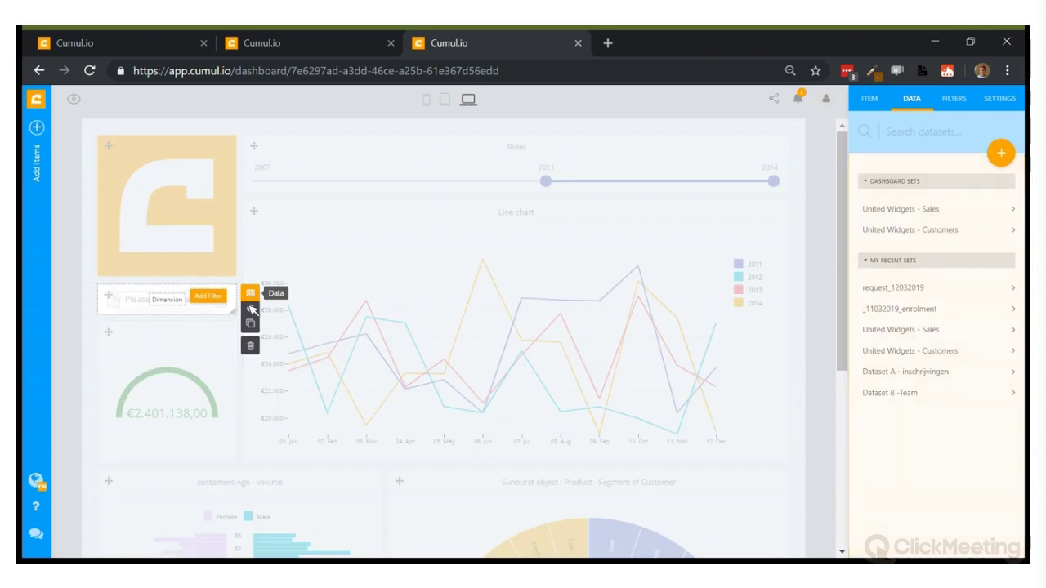
mouse_move(27, 285)
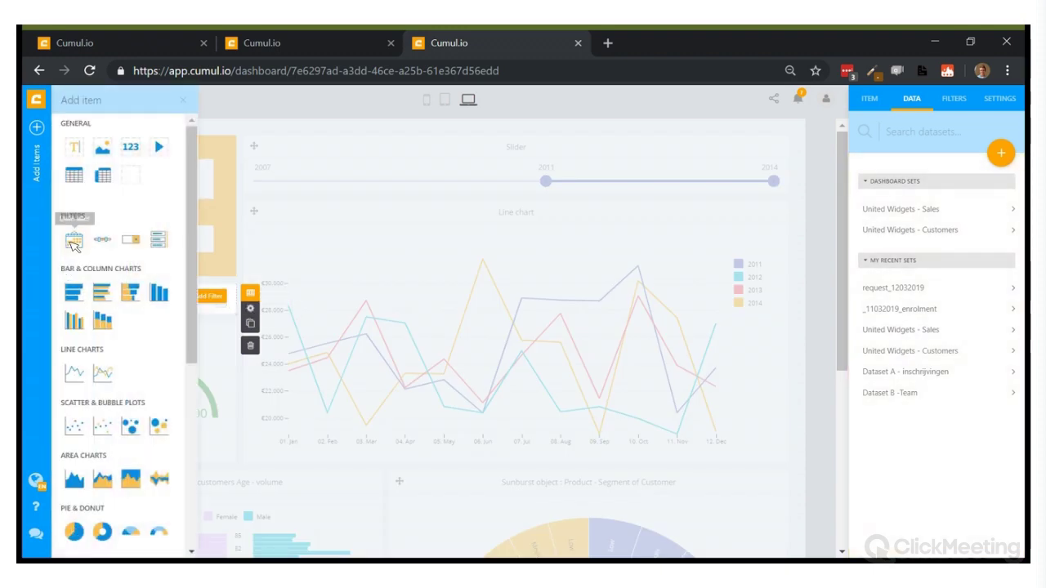
left_click(251, 310)
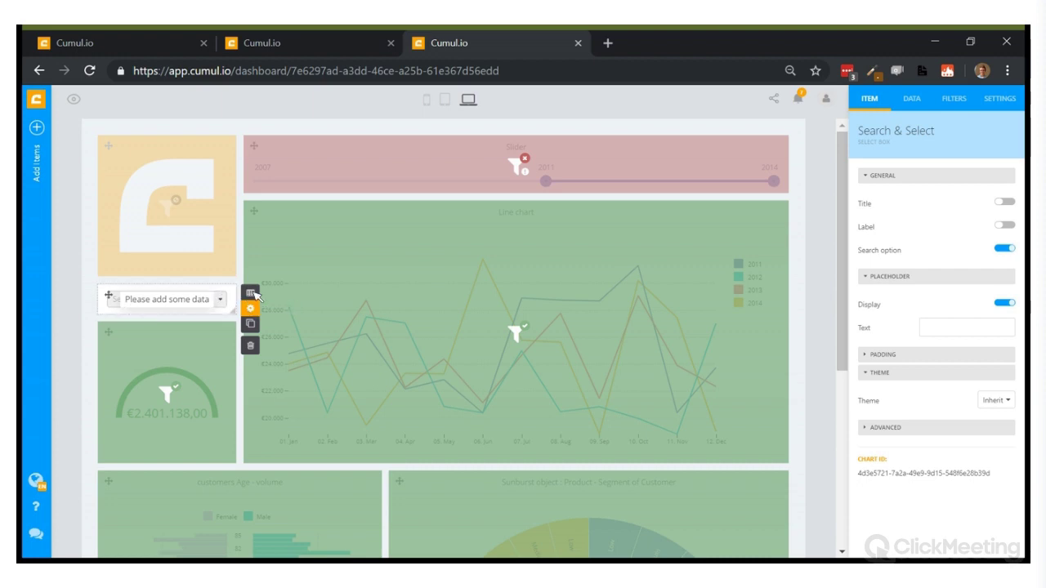
left_click(253, 293)
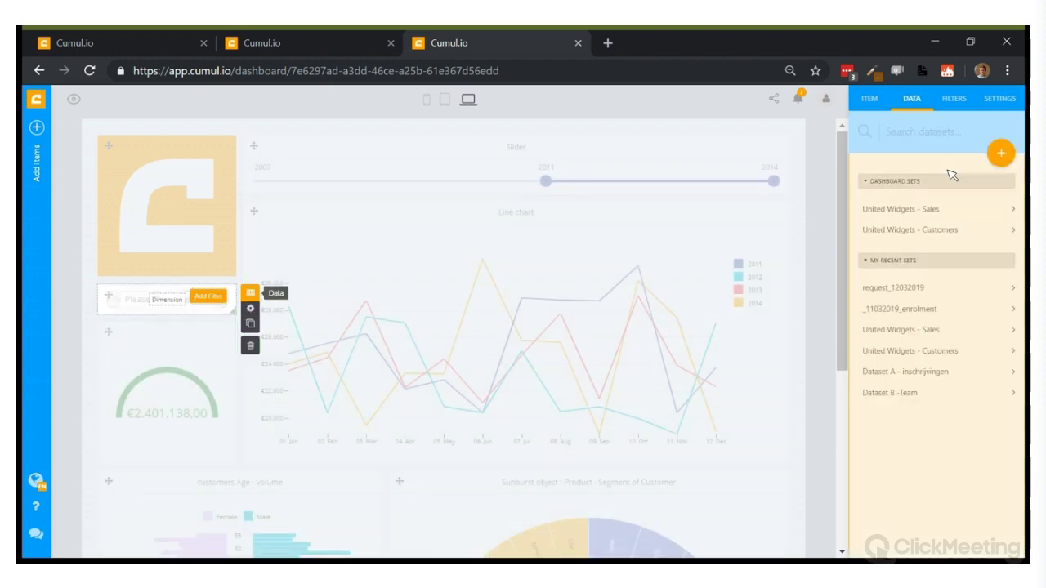
left_click(919, 212)
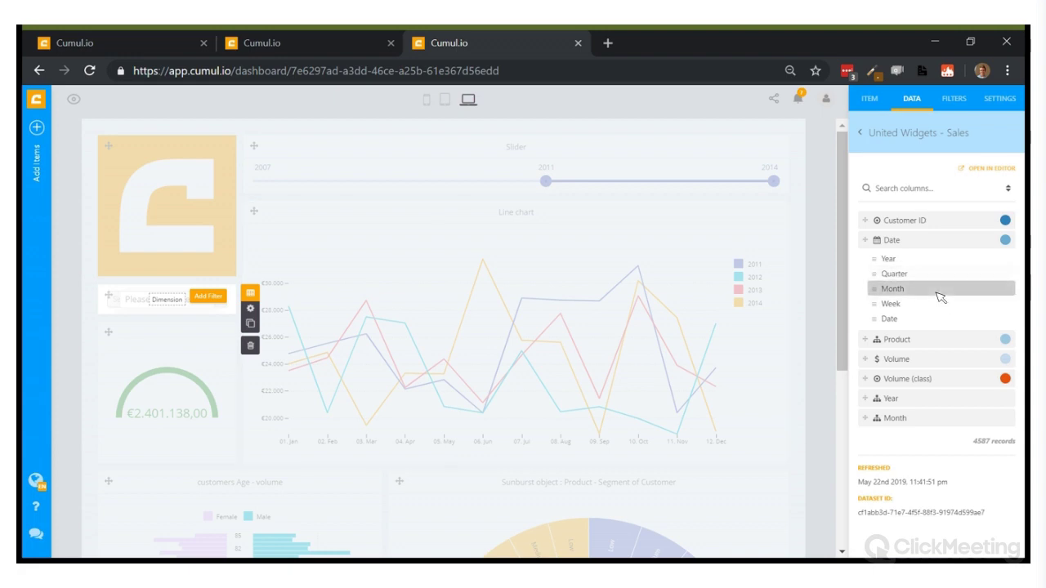
left_click_drag(887, 321, 145, 303)
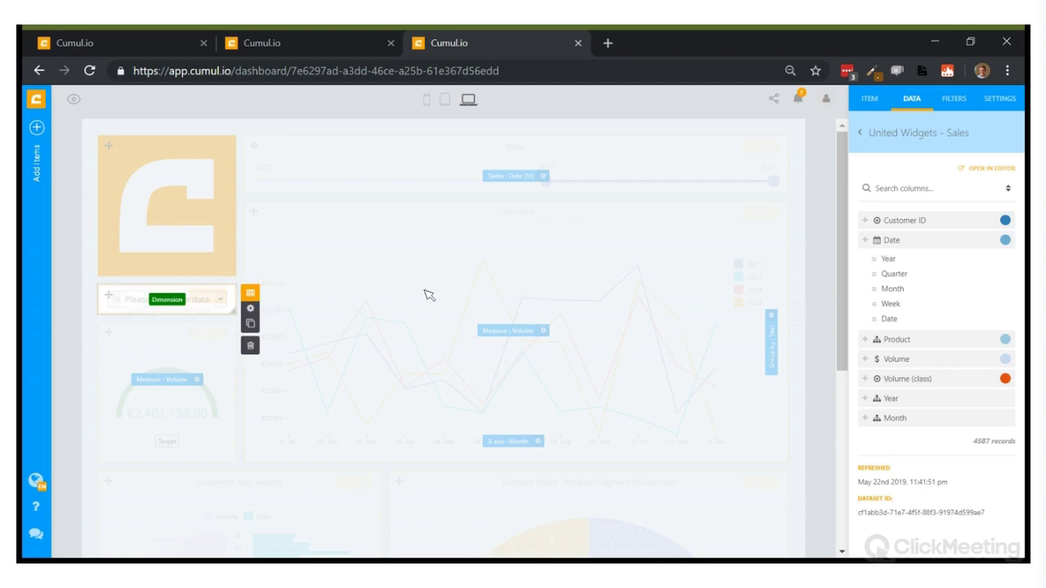
left_click_drag(886, 320, 164, 301)
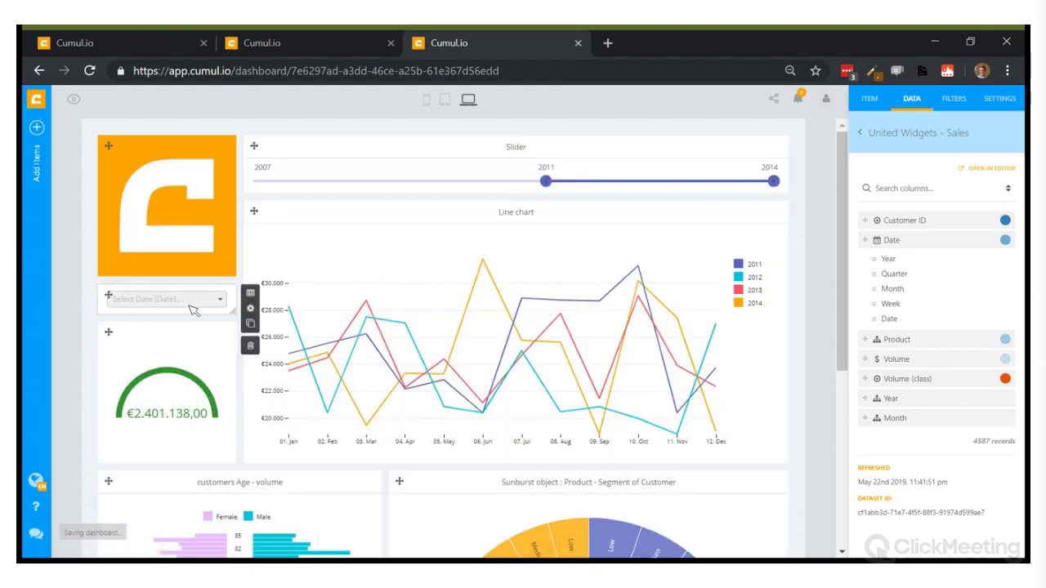
- Open the select box's list and look through the dates it offers
left_click(191, 309)
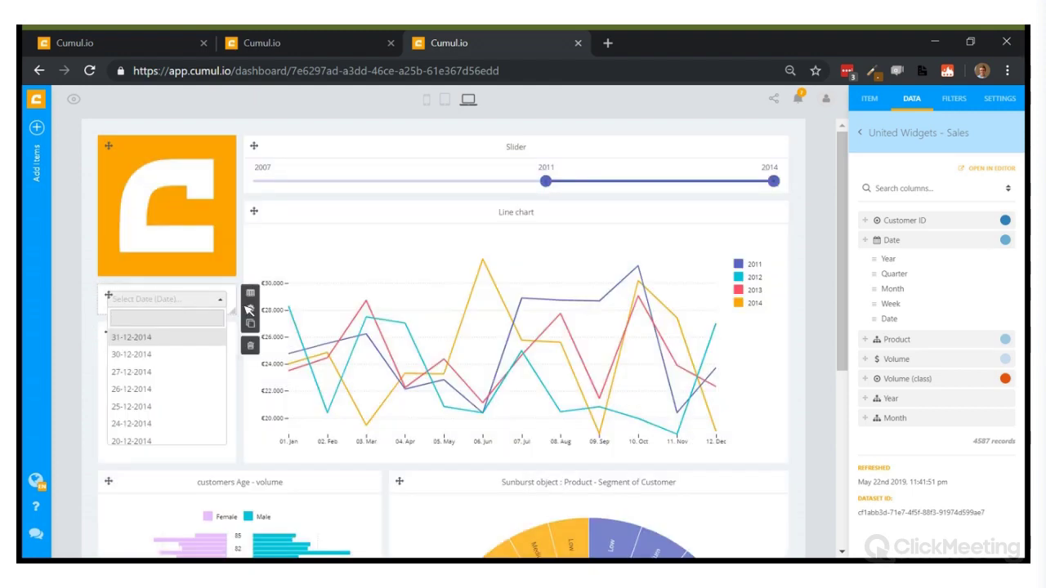
scroll(180, 336, "down", 1)
mouse_move(27, 320)
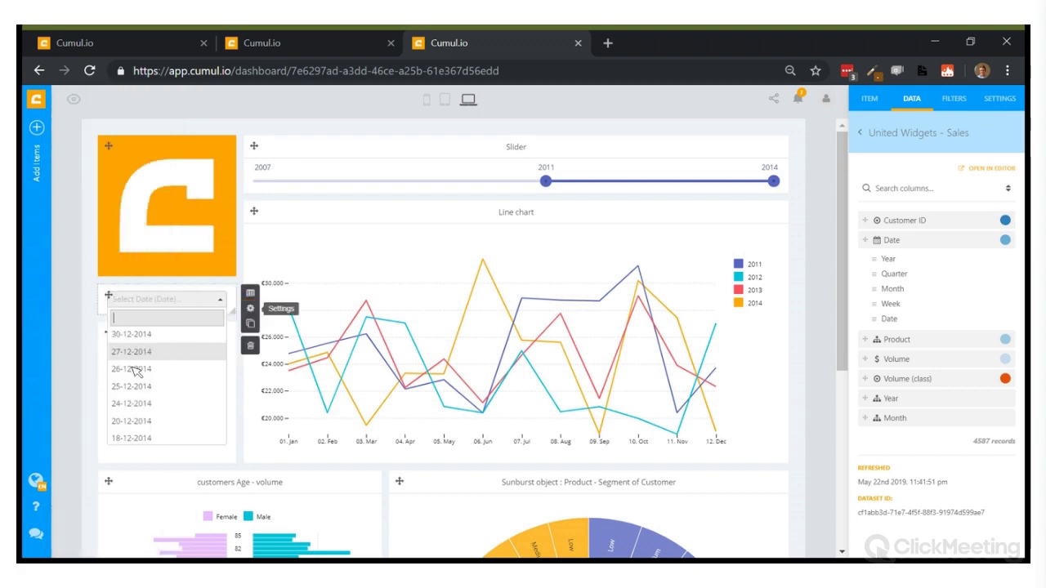
- Replace the select box with a date filter placed below the logo that uses the Date column of United Widgets - Sales
scroll(134, 367, "down", 10)
scroll(135, 370, "up", 10)
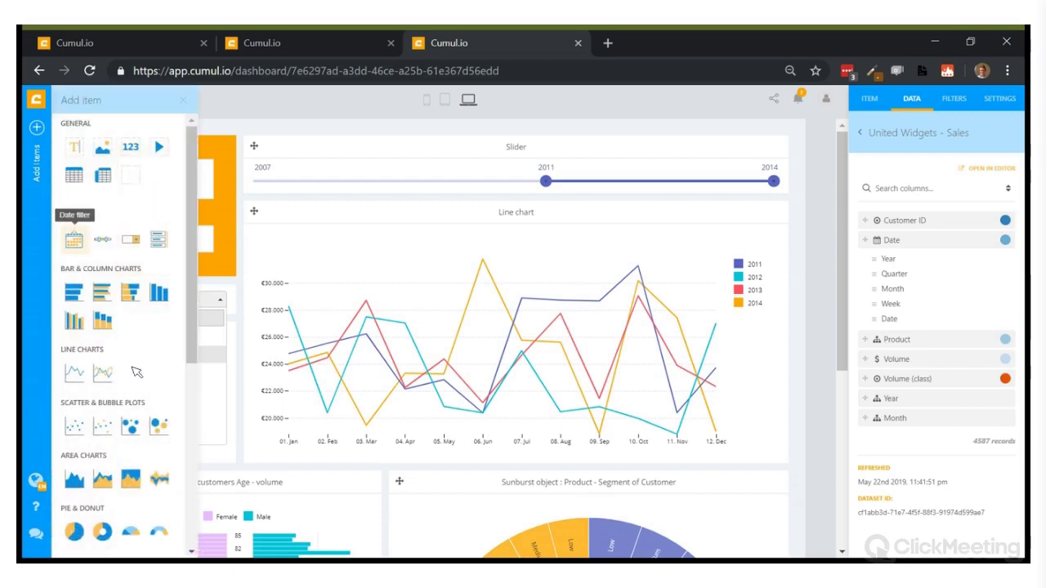
left_click_drag(73, 238, 106, 288)
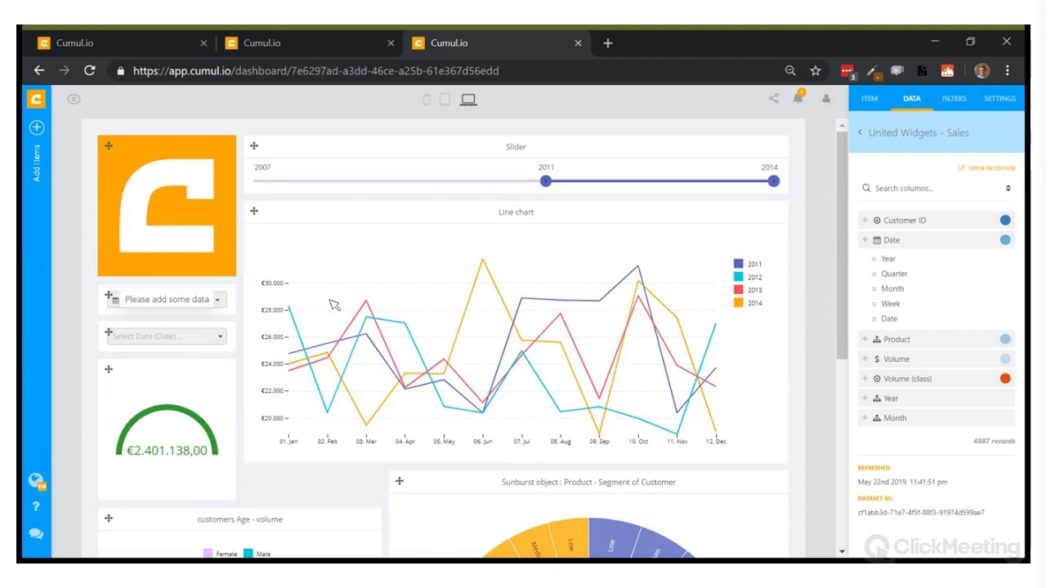
mouse_move(936, 327)
left_mouse_down()
mouse_move(308, 300)
mouse_move(176, 306)
left_mouse_up()
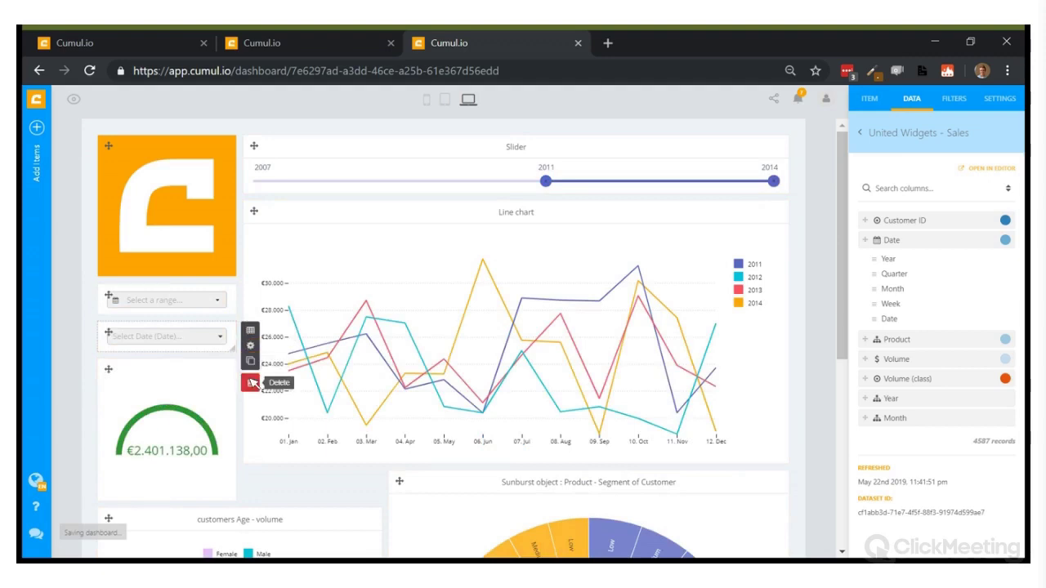
left_click(251, 383)
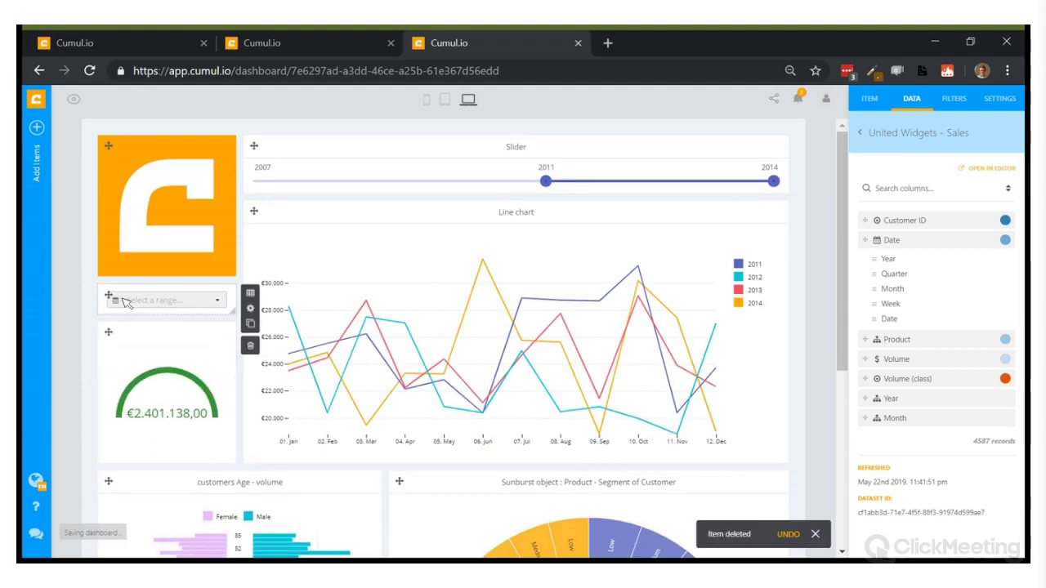
- Open the date filter's range picker and examine its preset ranges and calendars
left_click(188, 300)
left_click(188, 300)
left_click(186, 299)
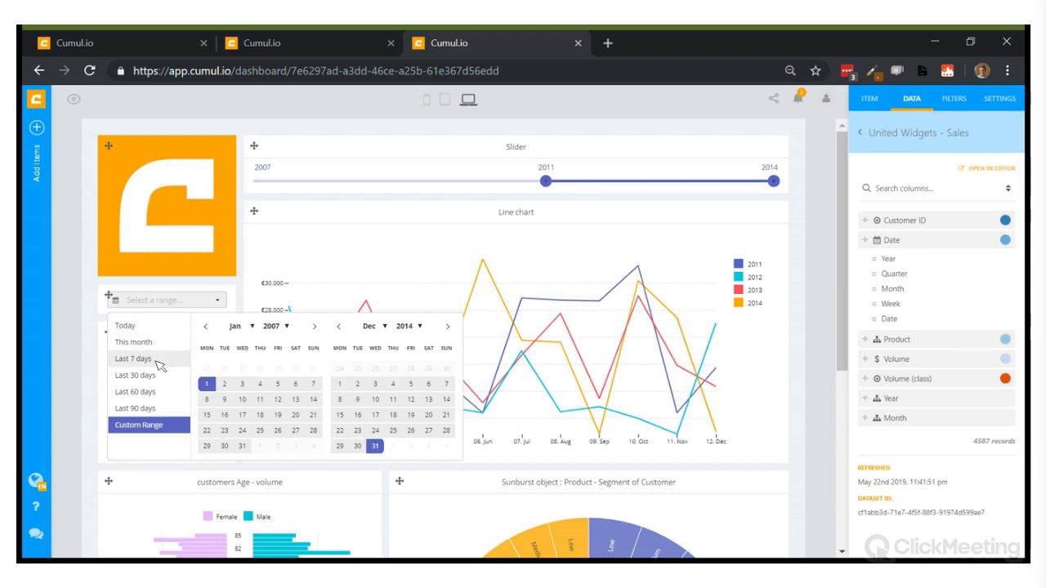
mouse_move(750, 194)
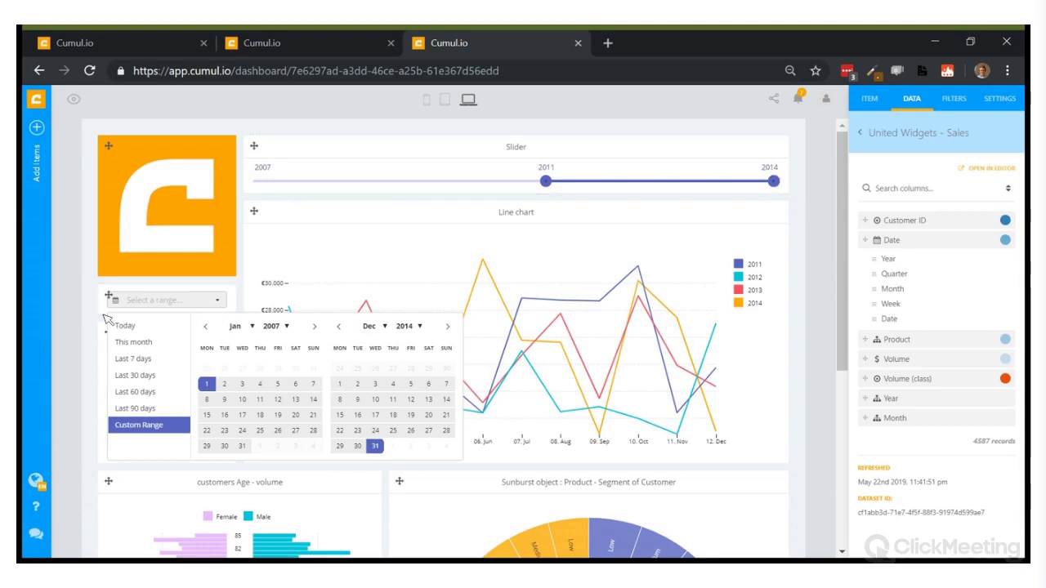
mouse_move(103, 316)
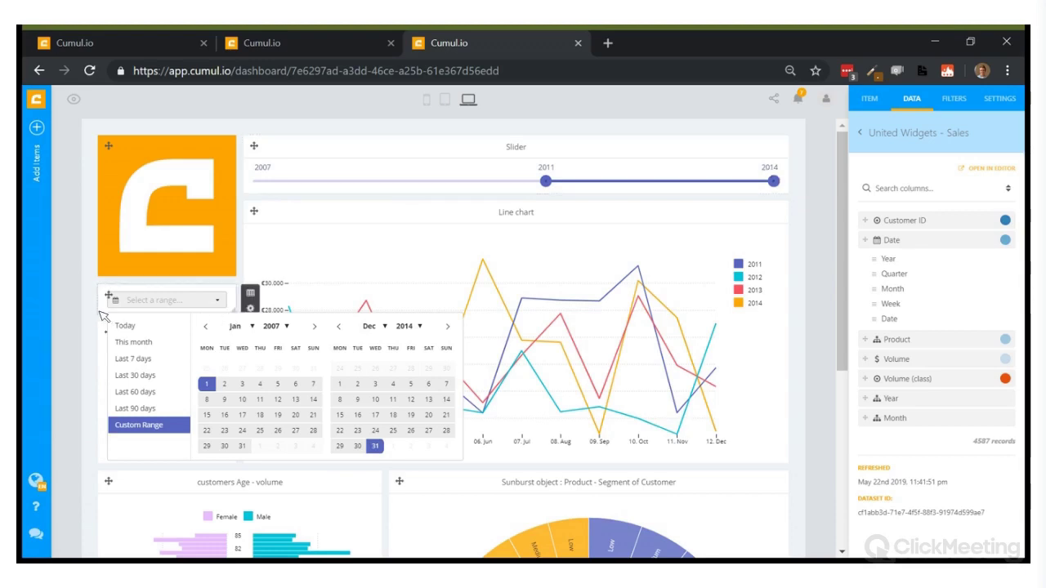
- Remove the Today and This month presets from the date filter's range options
left_click(249, 308)
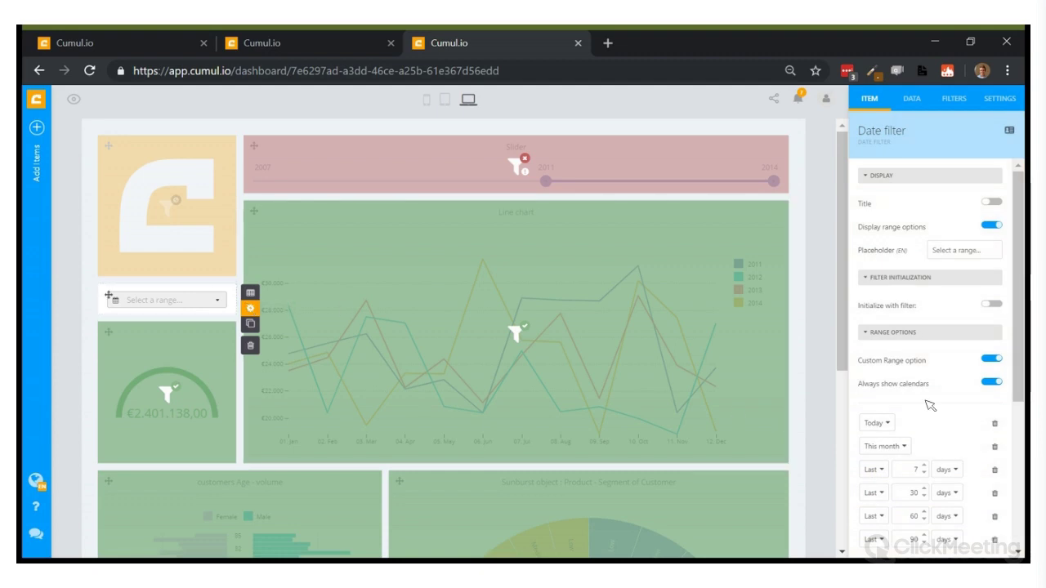
left_click(887, 334)
left_click(887, 335)
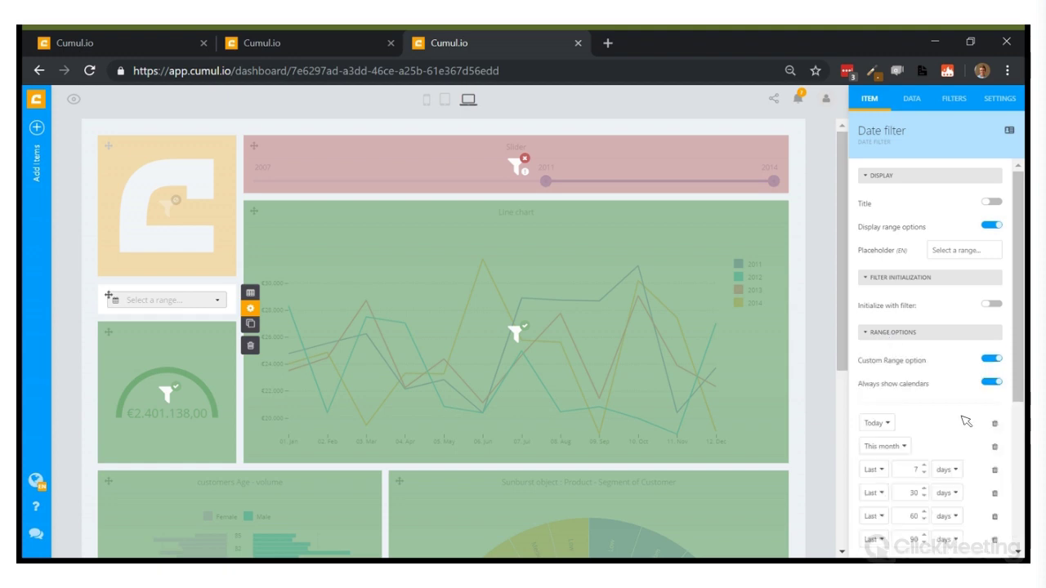
scroll(964, 421, "down", 3)
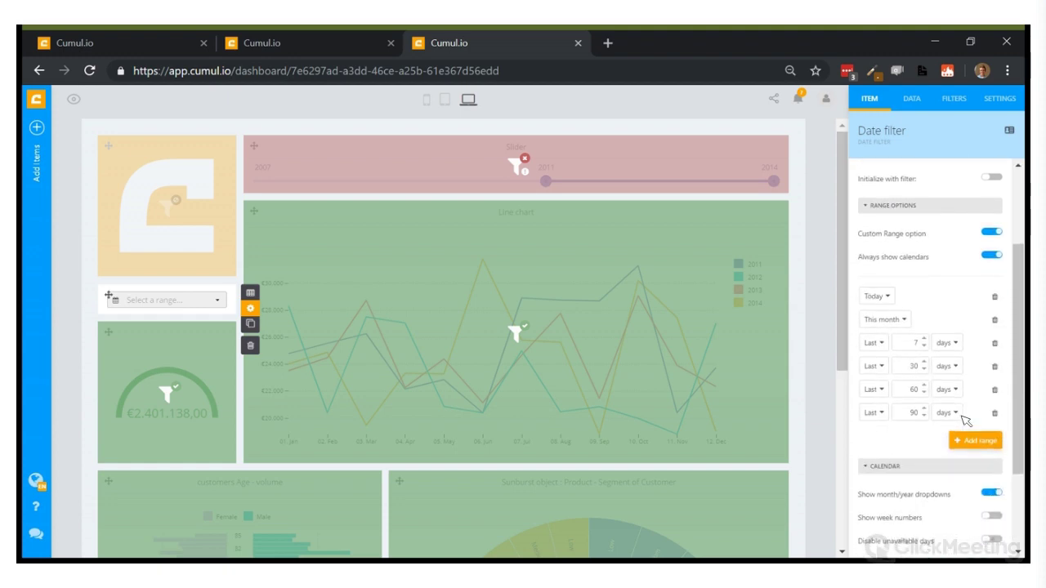
scroll(956, 412, "up", 2)
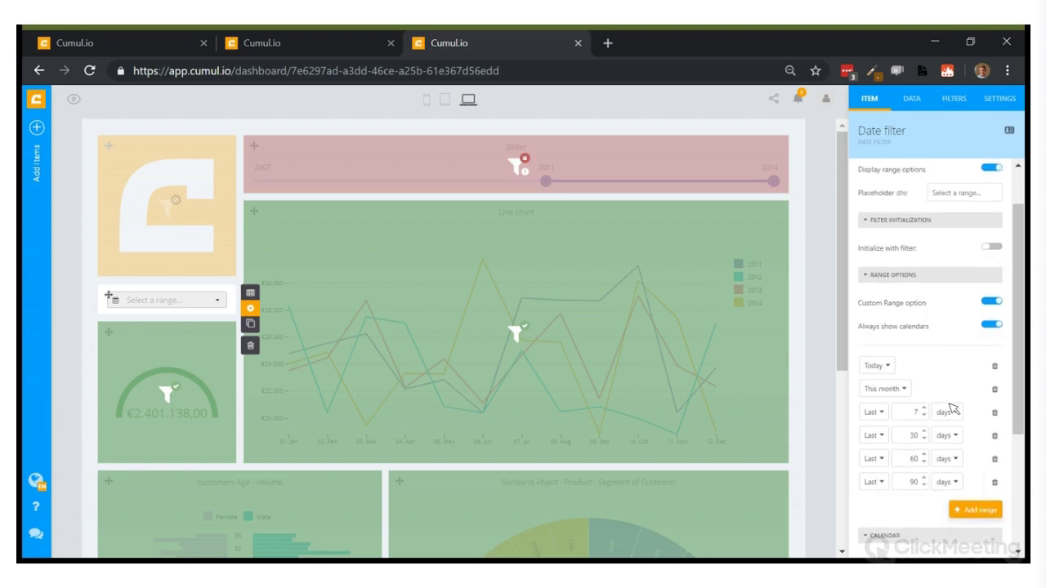
left_click(994, 366)
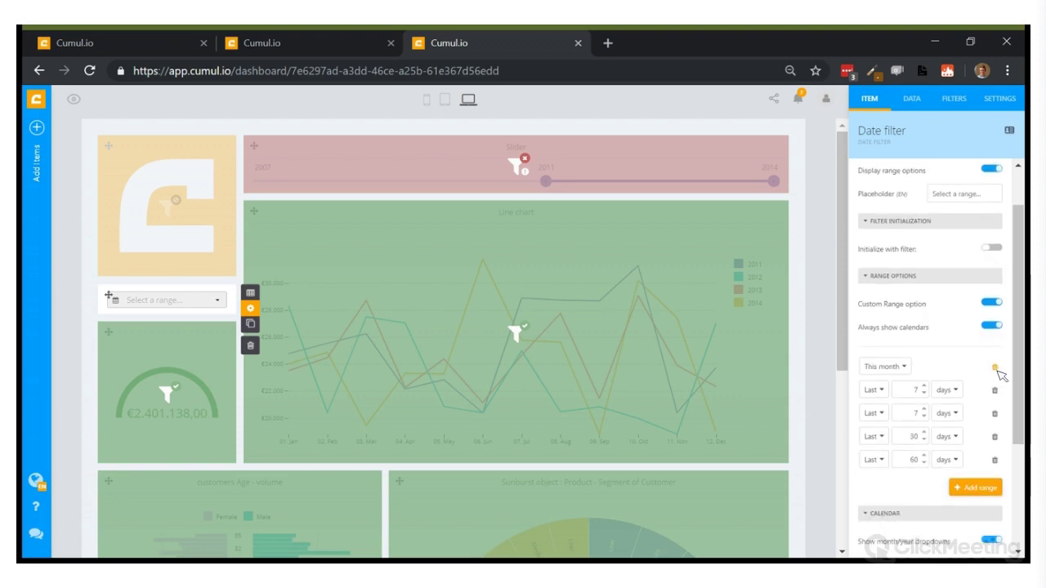
left_click(994, 367)
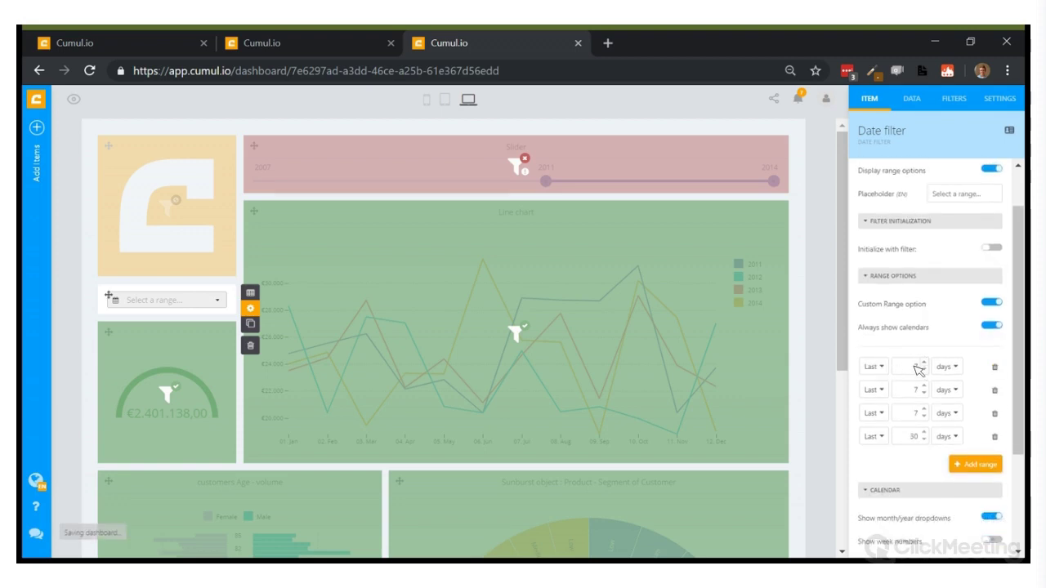
- Set the first two preset ranges to last 7 years and last 10 years, and remove the remaining two presets
left_click(946, 367)
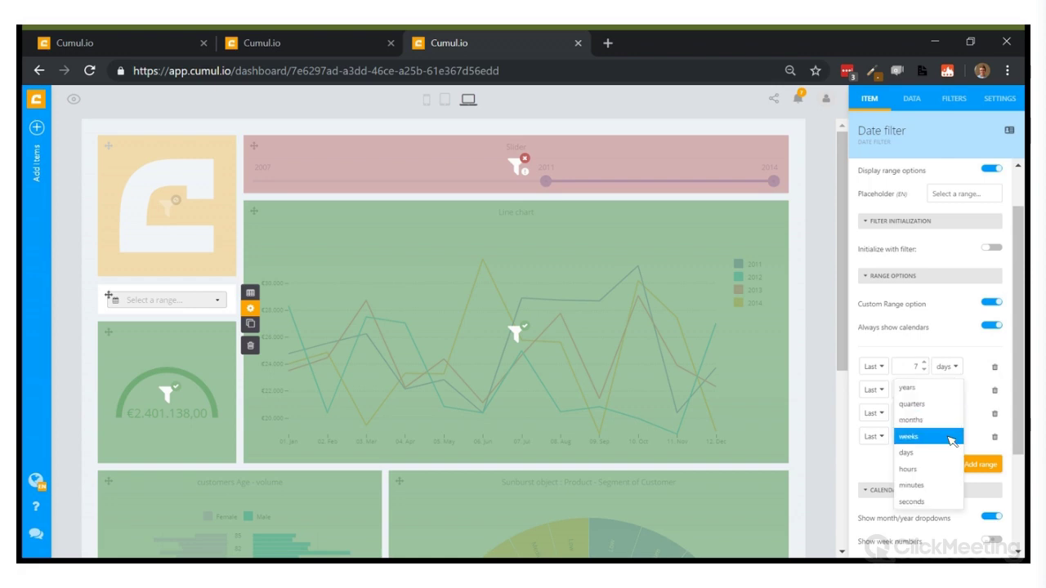
left_click(912, 388)
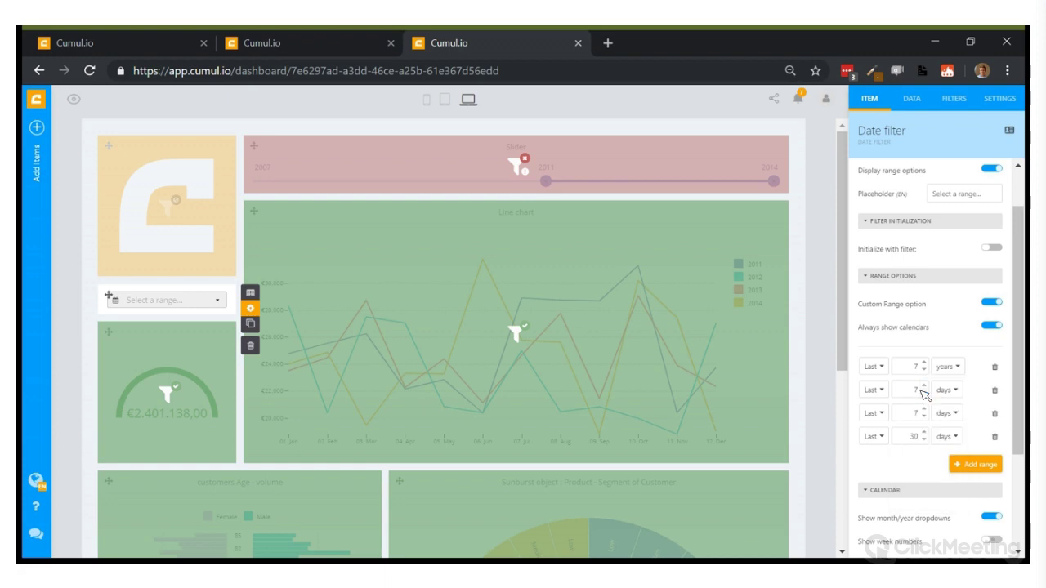
left_click(913, 392)
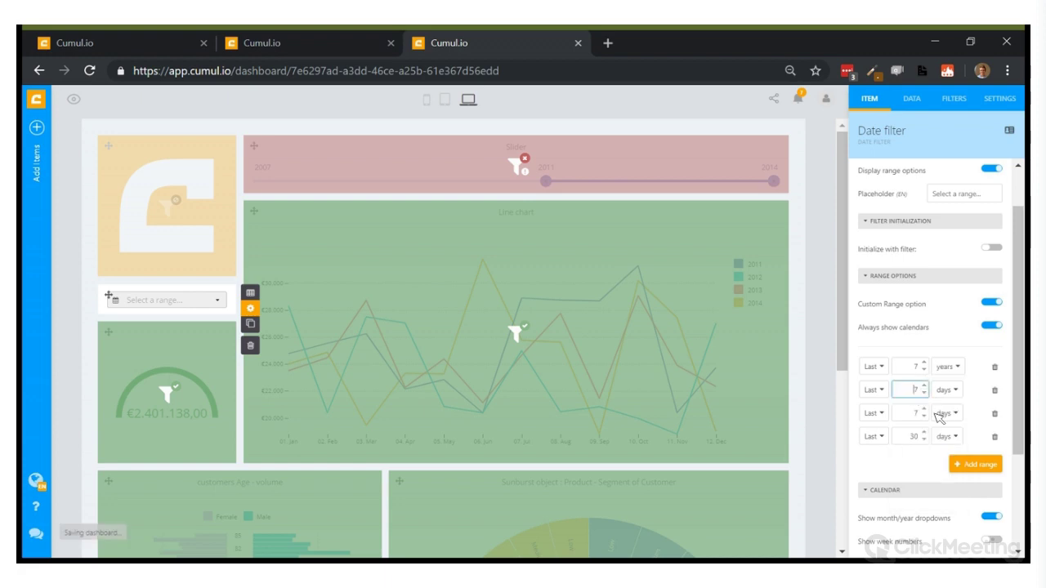
type("1")
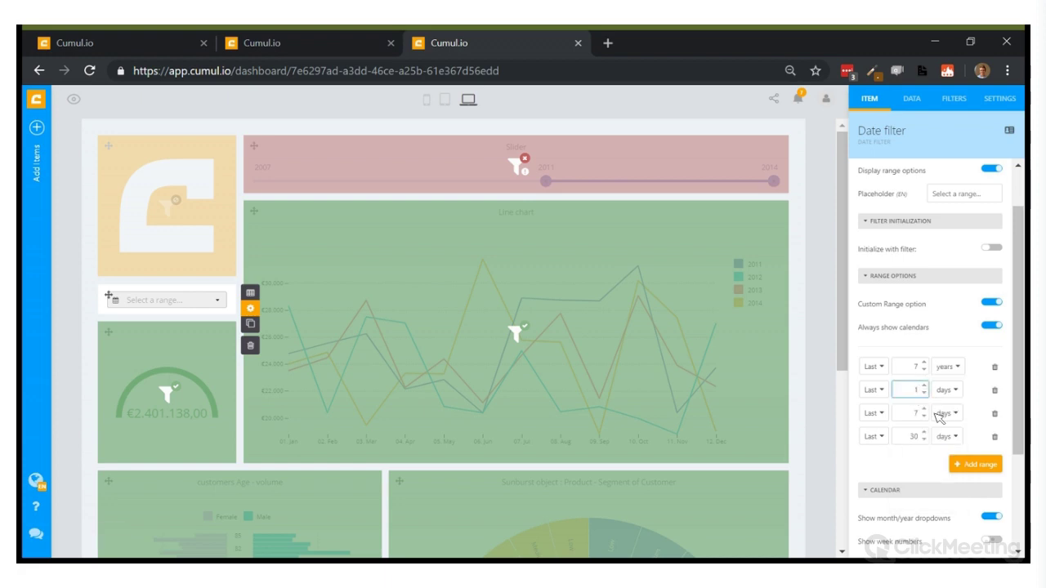
type("0")
left_click(954, 391)
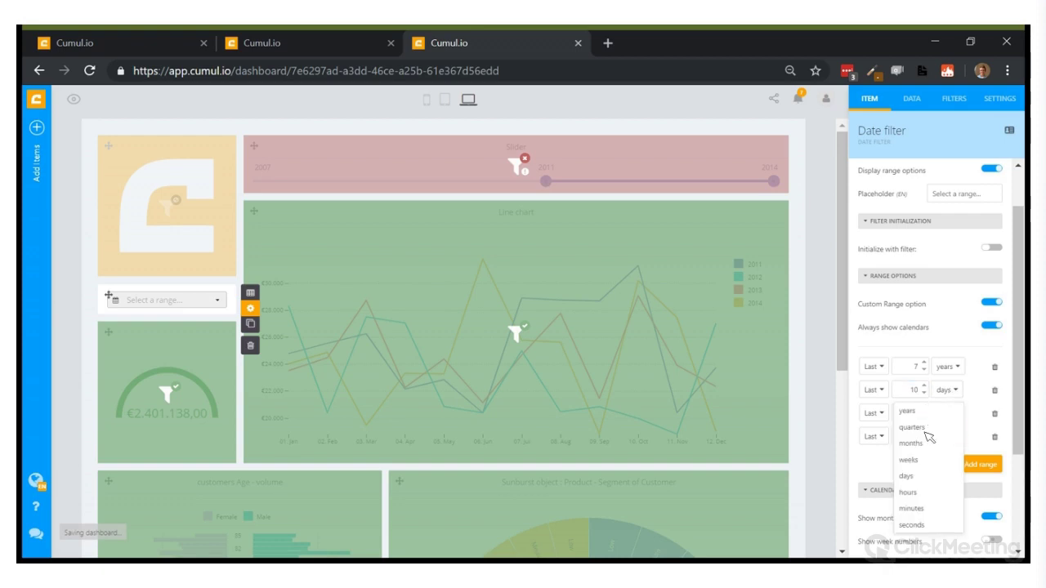
left_click(928, 416)
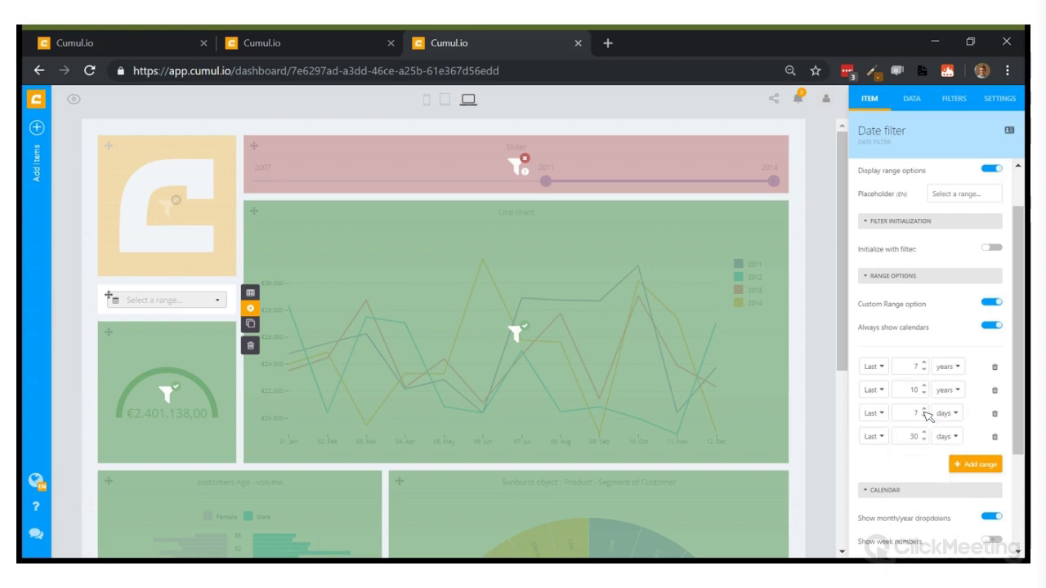
left_click(996, 438)
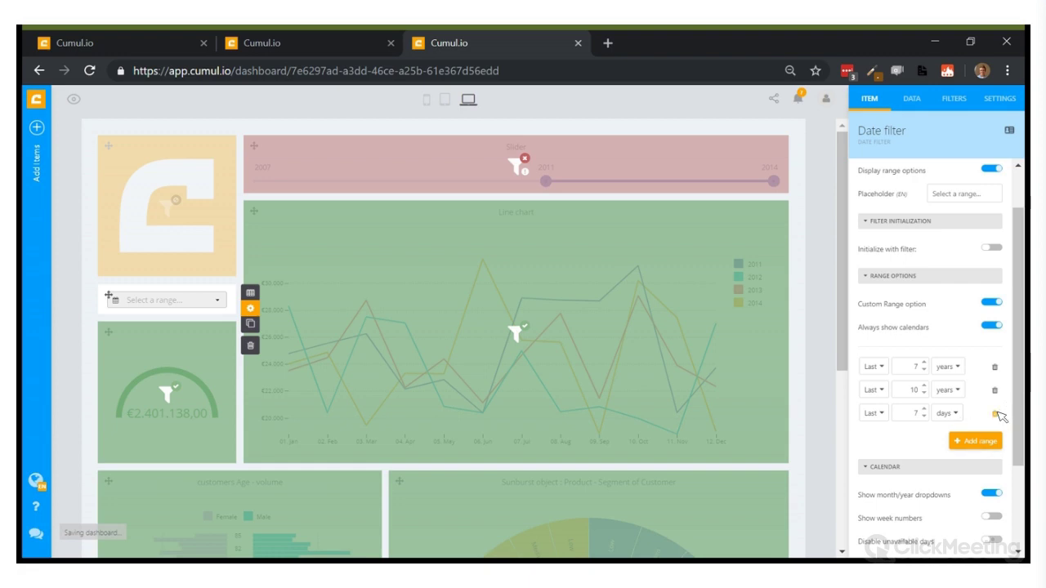
left_click(996, 413)
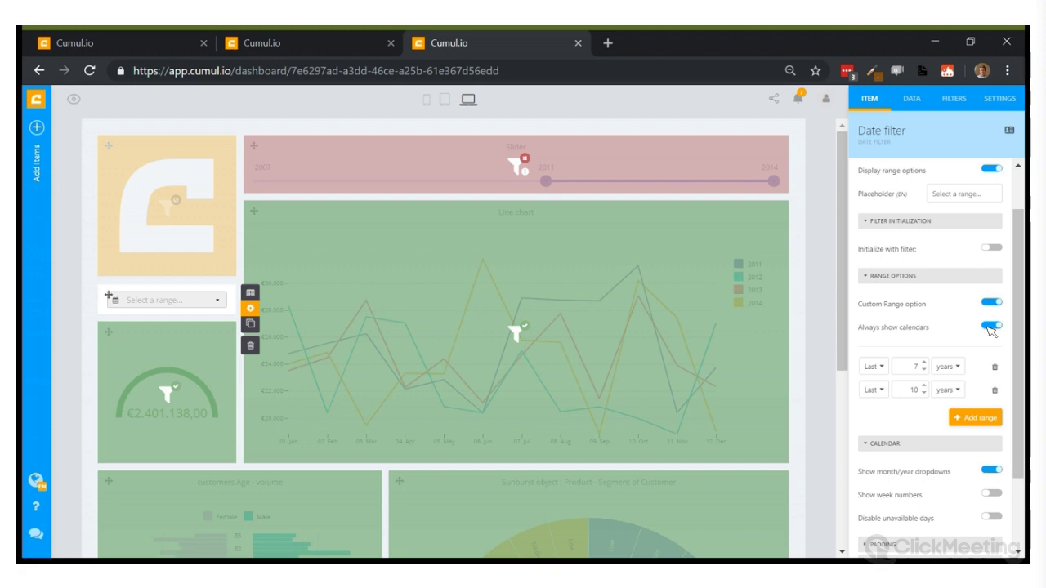
- Turn on disabling of unavailable days for the date filter's calendar and open its range picker to check the calendars
scroll(987, 330, "down", 1)
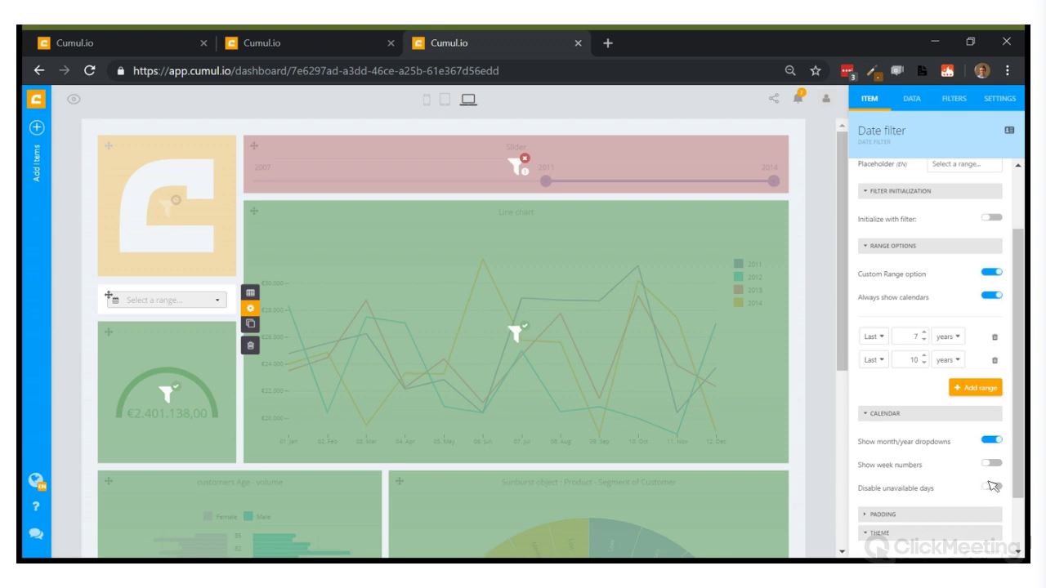
left_click(992, 487)
left_click(36, 155)
left_click(131, 319)
left_click(150, 311)
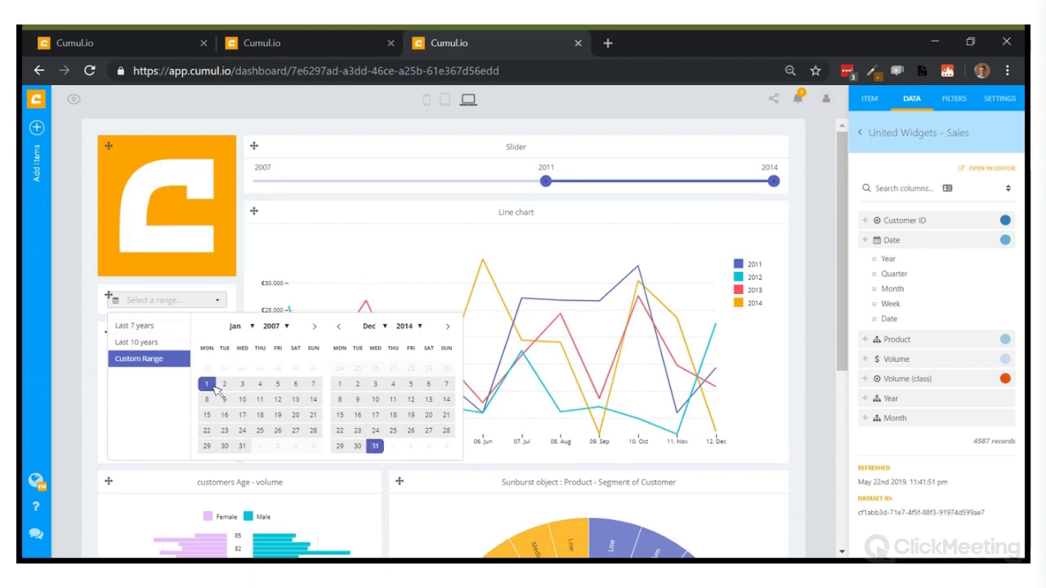
- Turn off the Disable unavailable days option in the date filter's calendar settings
left_click(249, 310)
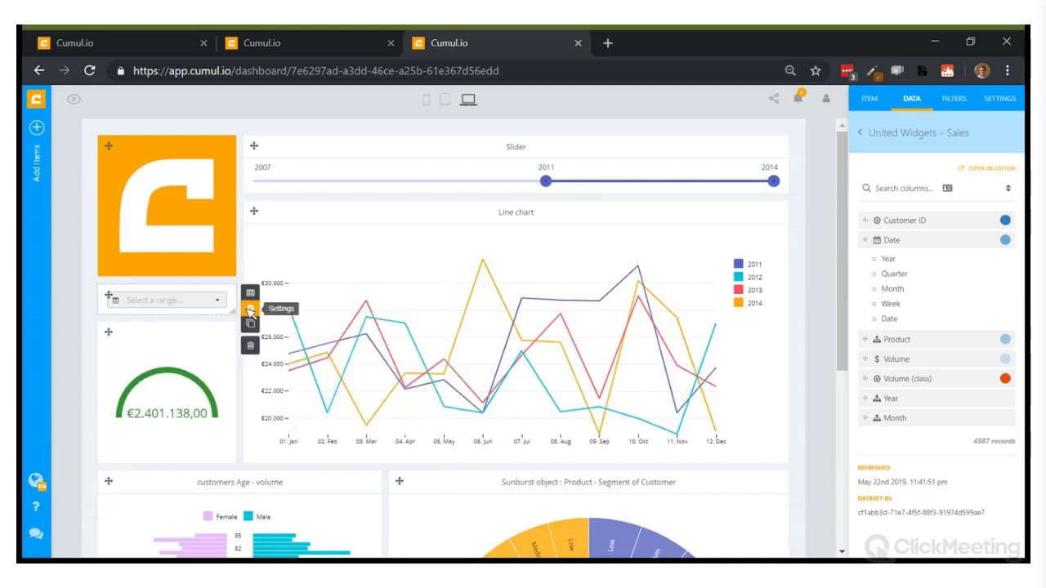
scroll(899, 425, "down", 1)
scroll(930, 428, "down", 1)
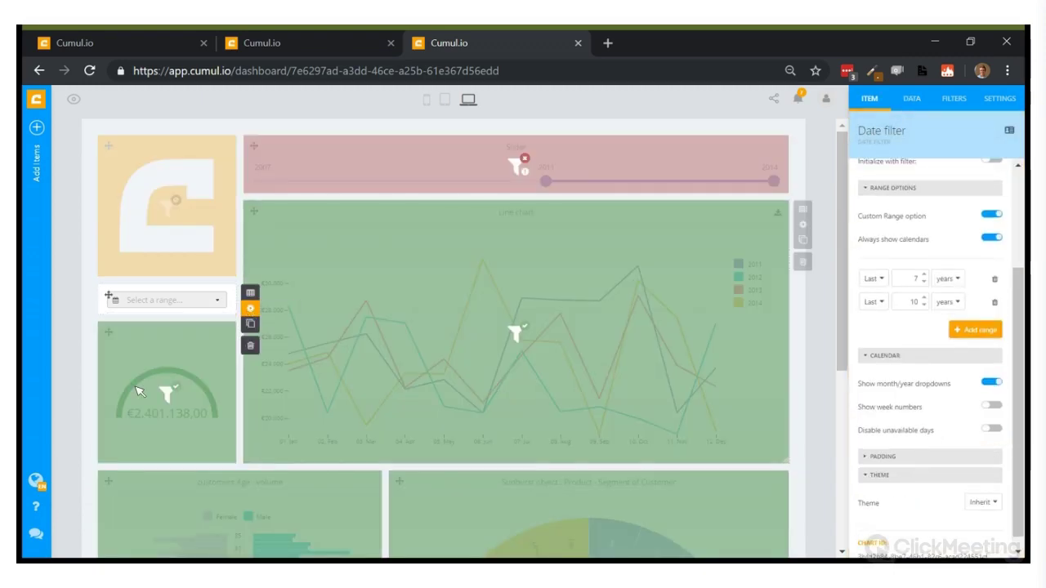
left_click(77, 401)
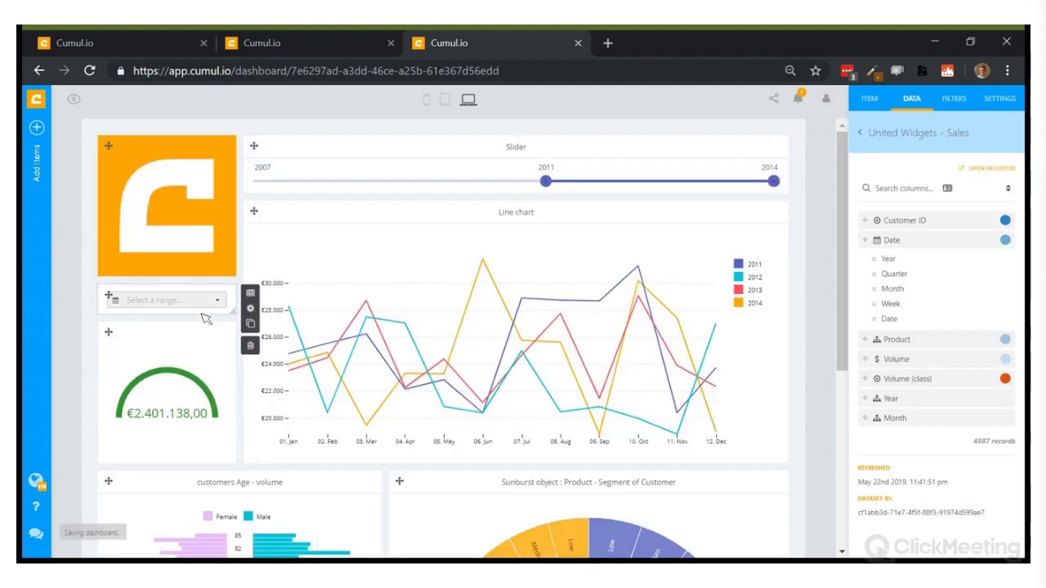
- Filter the dashboard to the custom range 1 January 2008 to 31 December 2011 with the date filter
left_click(201, 308)
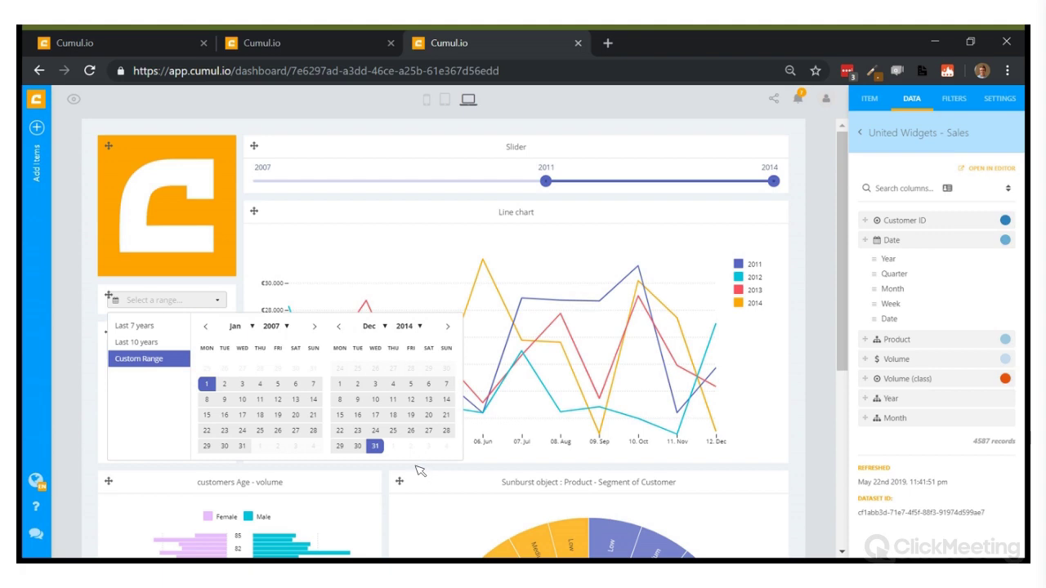
left_click(409, 404)
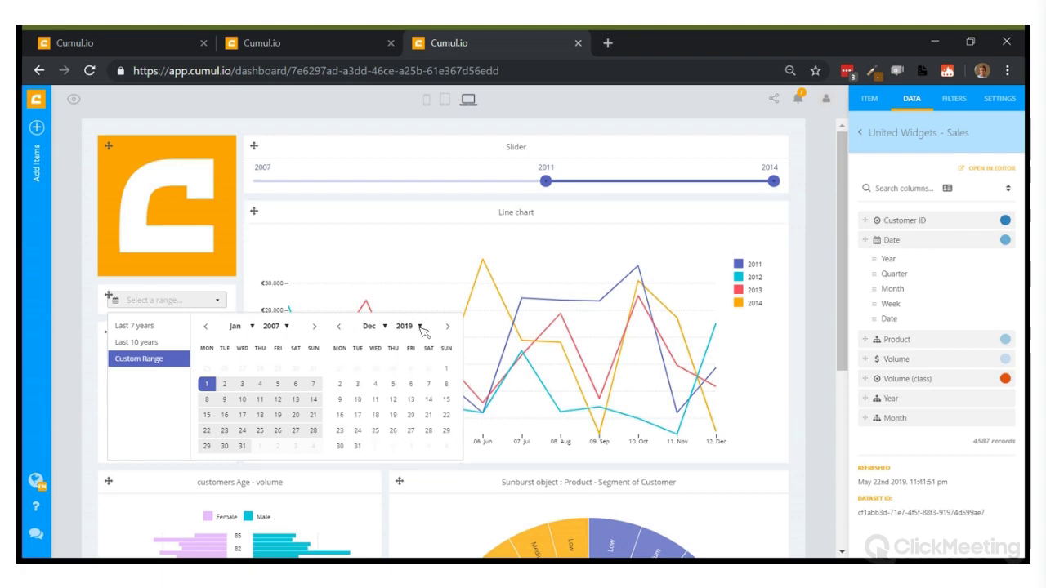
left_click(399, 413)
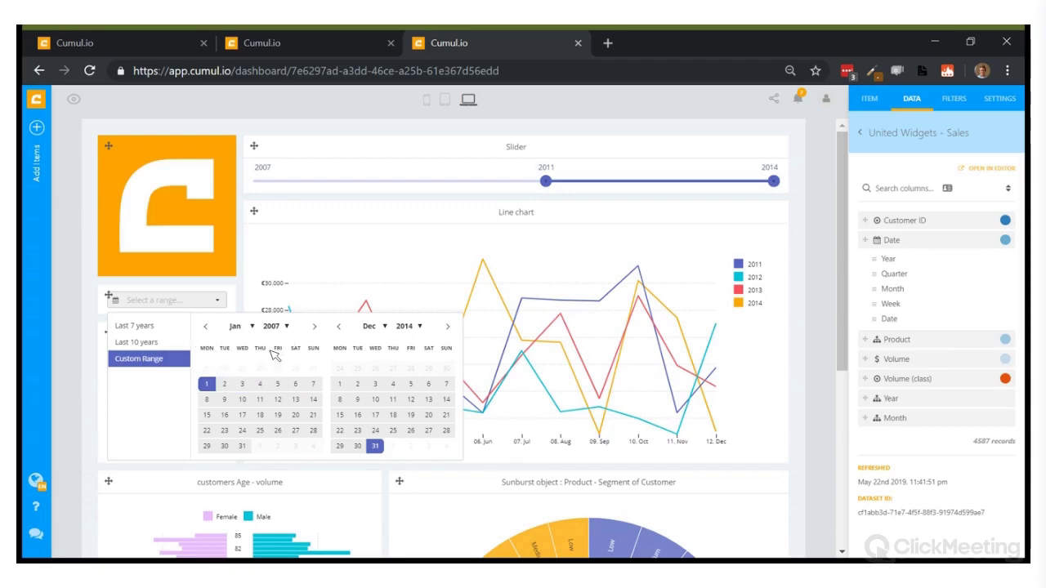
key("Down")
left_click(223, 369)
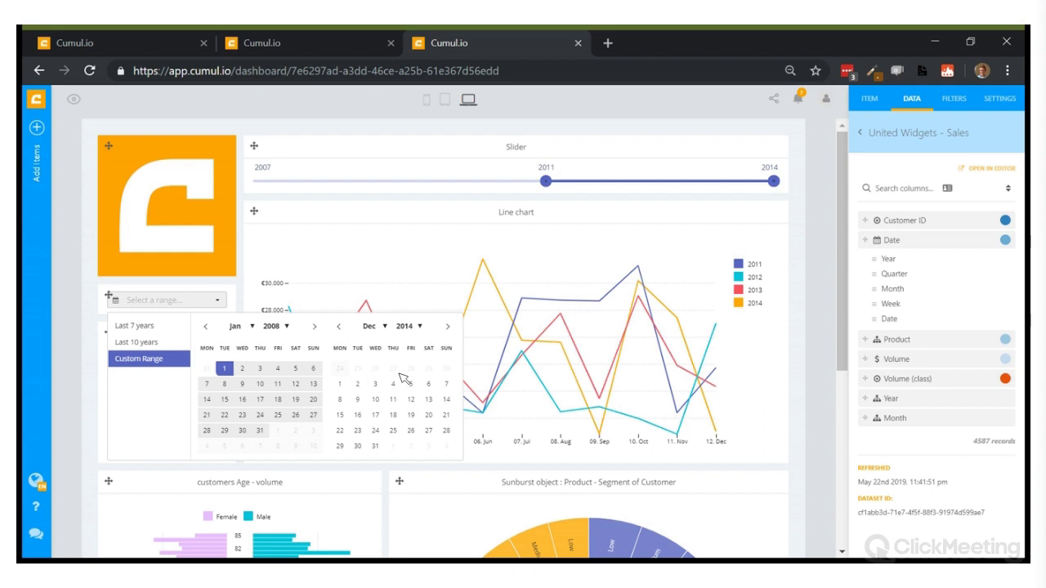
left_click(401, 376)
left_click(411, 431)
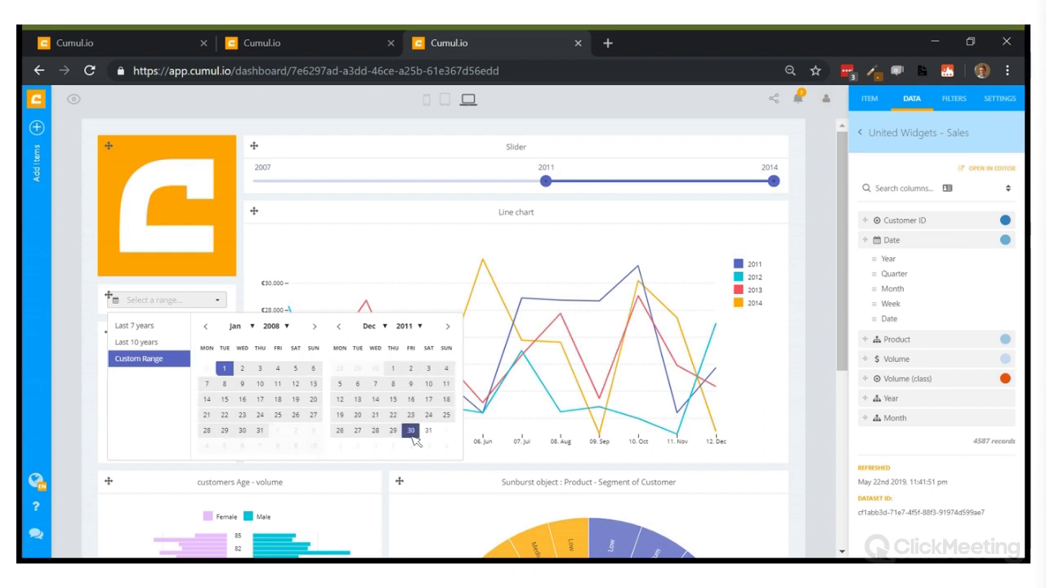
left_click(428, 430)
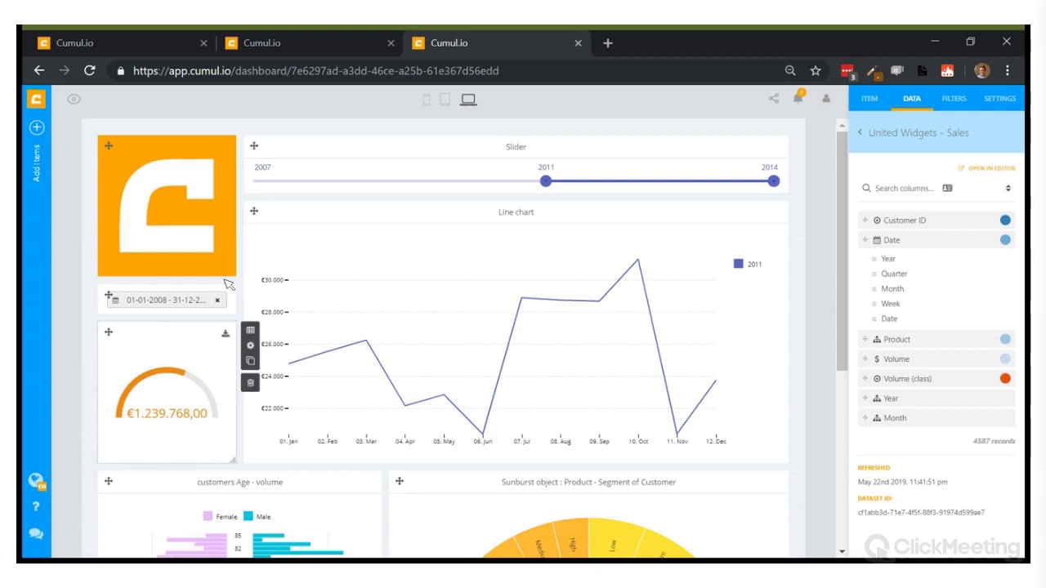
- Widen the slider's range to 2007–2014 by moving its start to the earliest year
left_click_drag(546, 182, 216, 190)
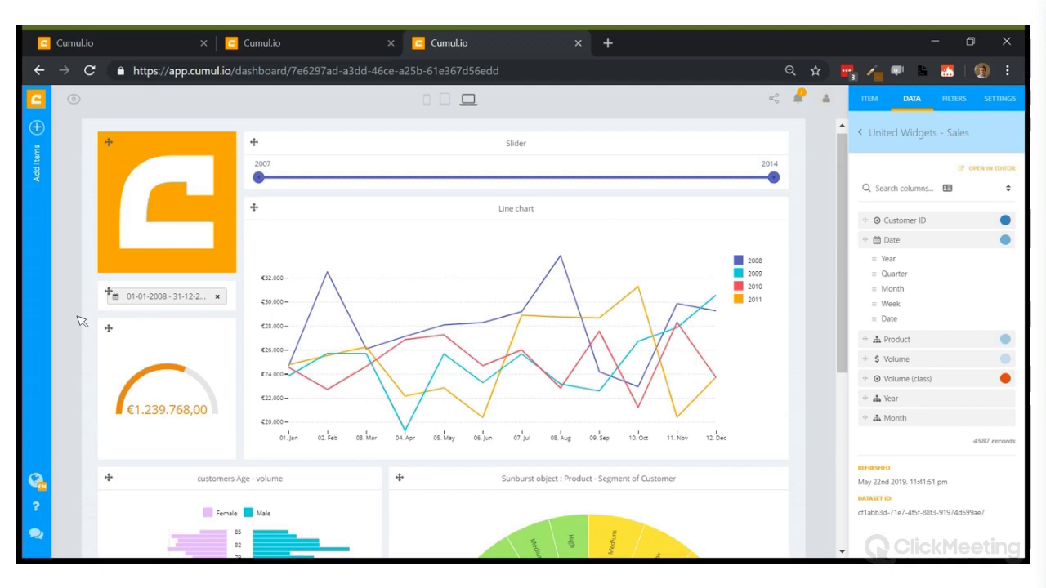
mouse_move(229, 298)
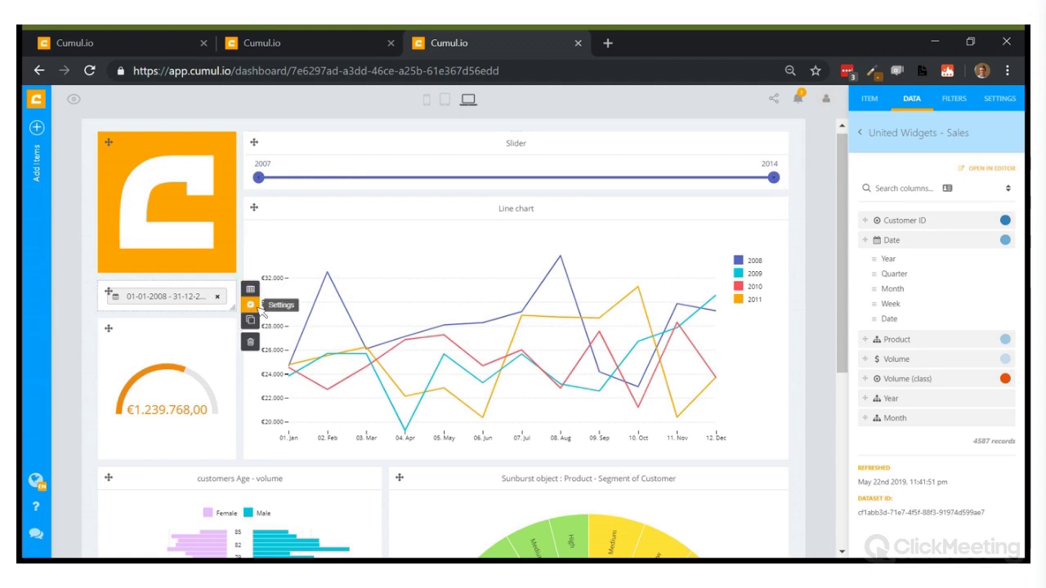
left_click(251, 305)
left_click(252, 290)
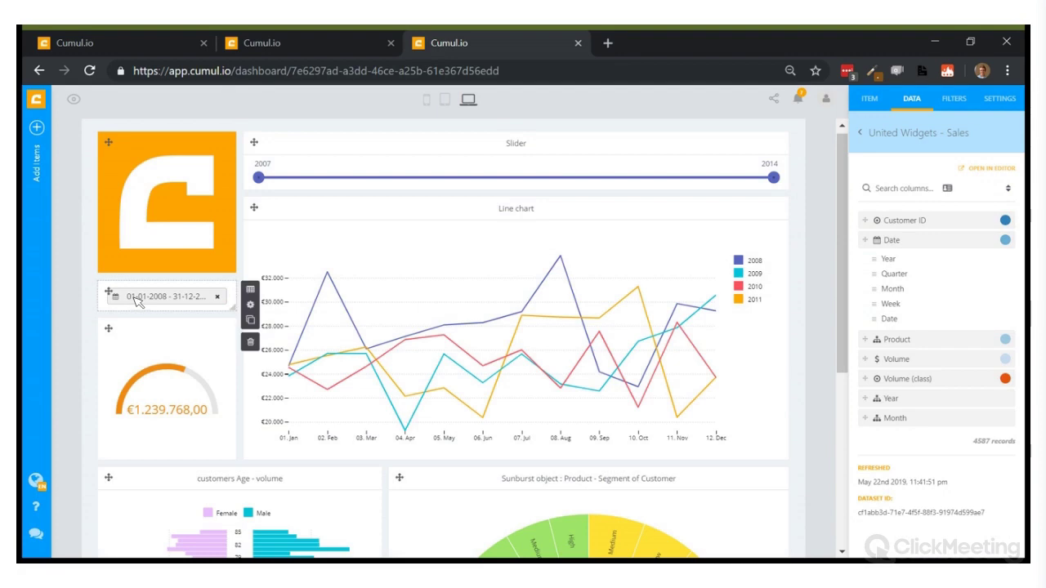
- Make the date filter also filter the slider by enabling the slider as a filter target and accepting the filter-item notice
left_click(138, 297)
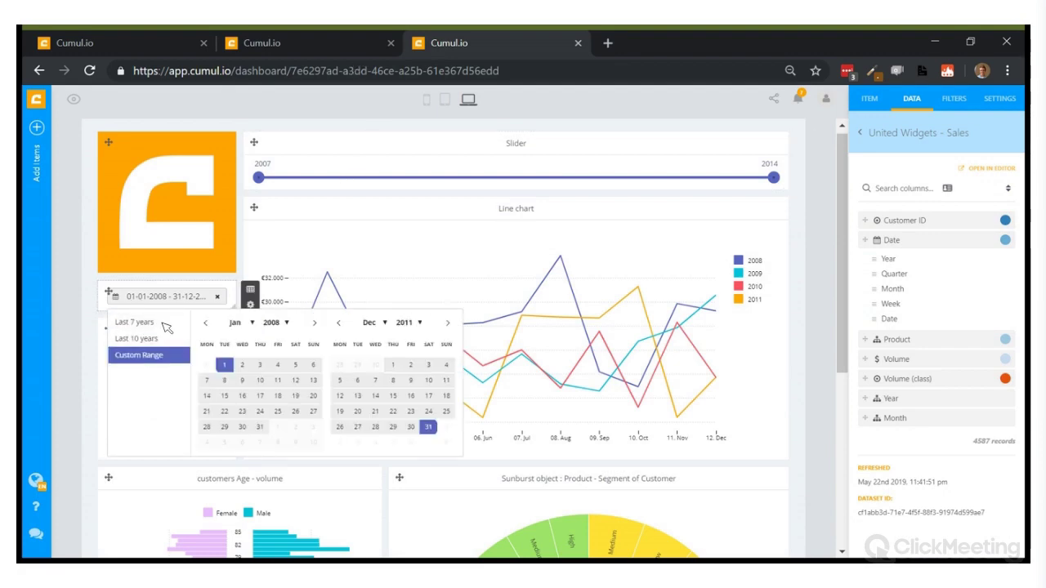
left_click(66, 343)
mouse_move(242, 287)
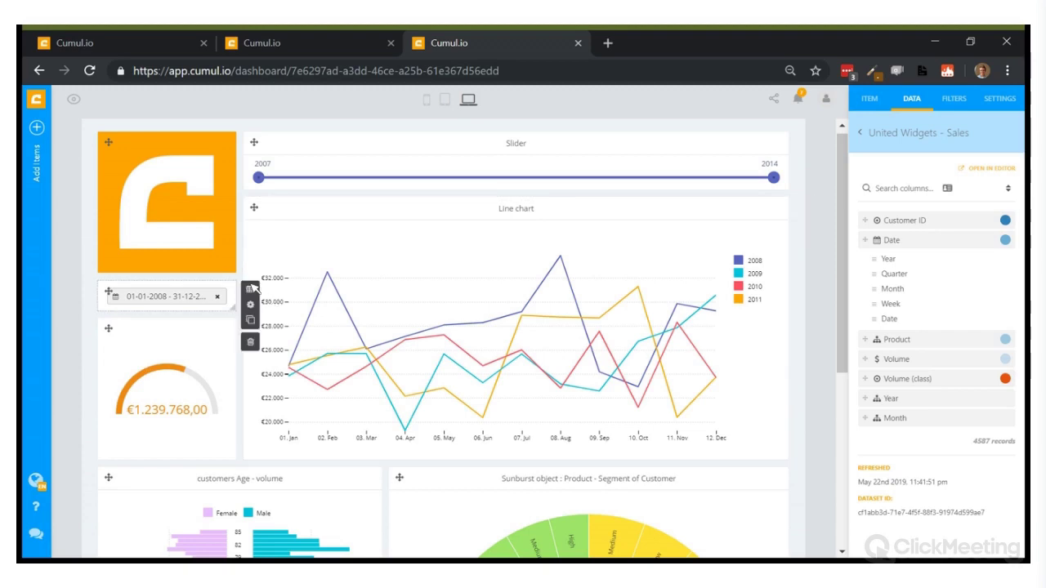
left_click(251, 287)
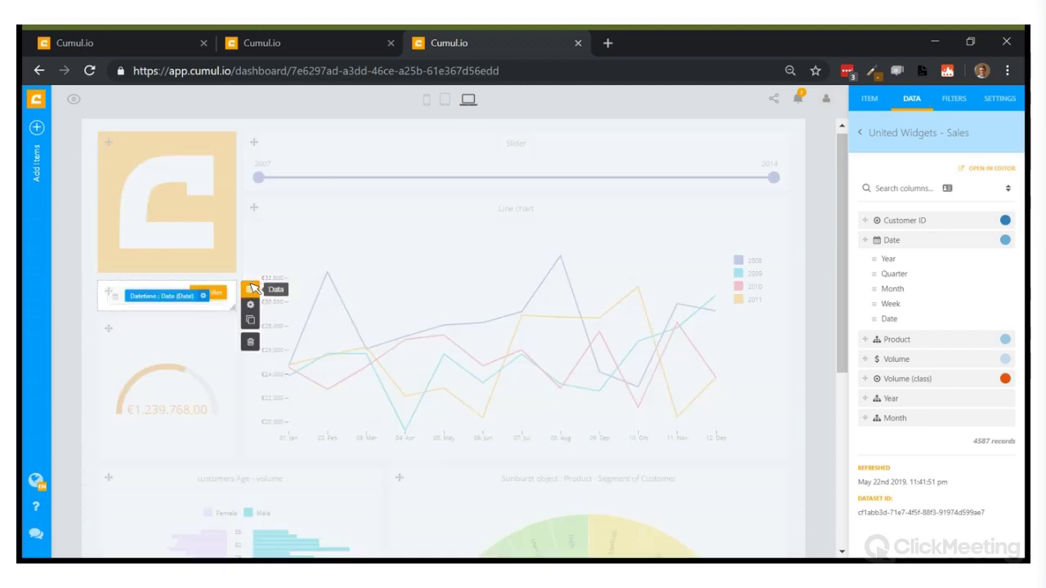
left_click(251, 303)
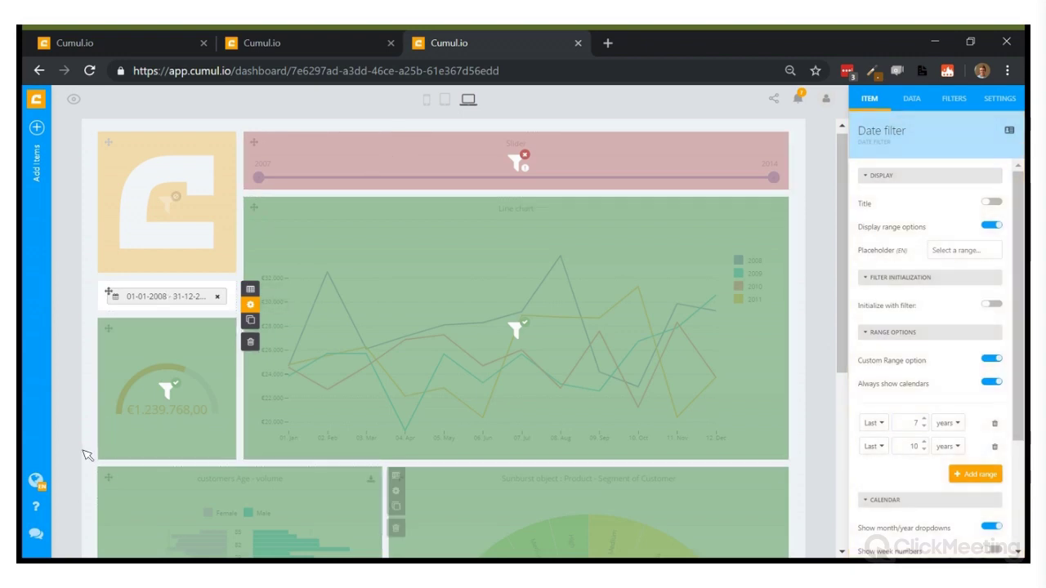
scroll(87, 455, "down", 4)
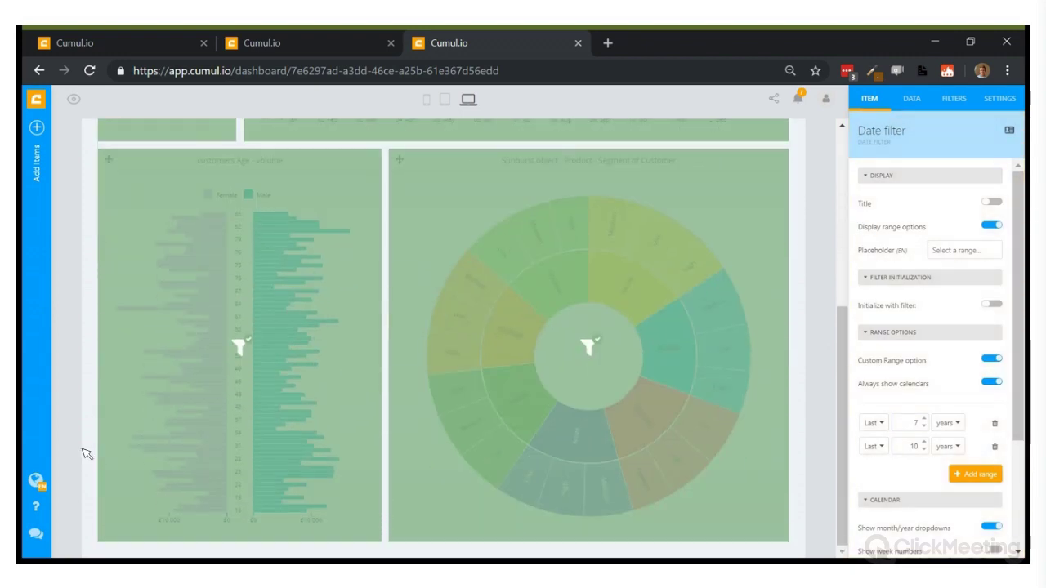
scroll(87, 454, "up", 4)
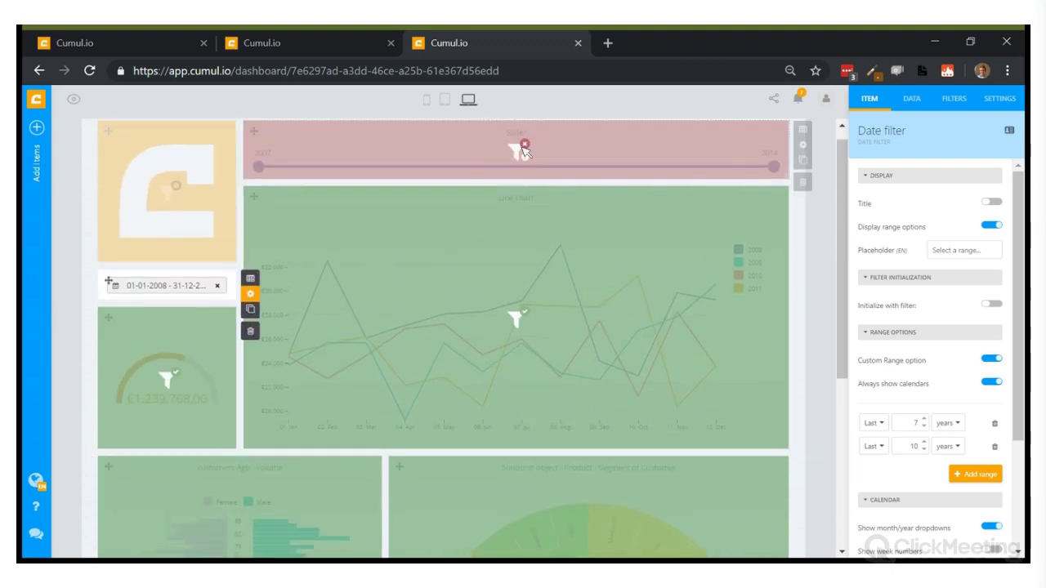
left_click(525, 152)
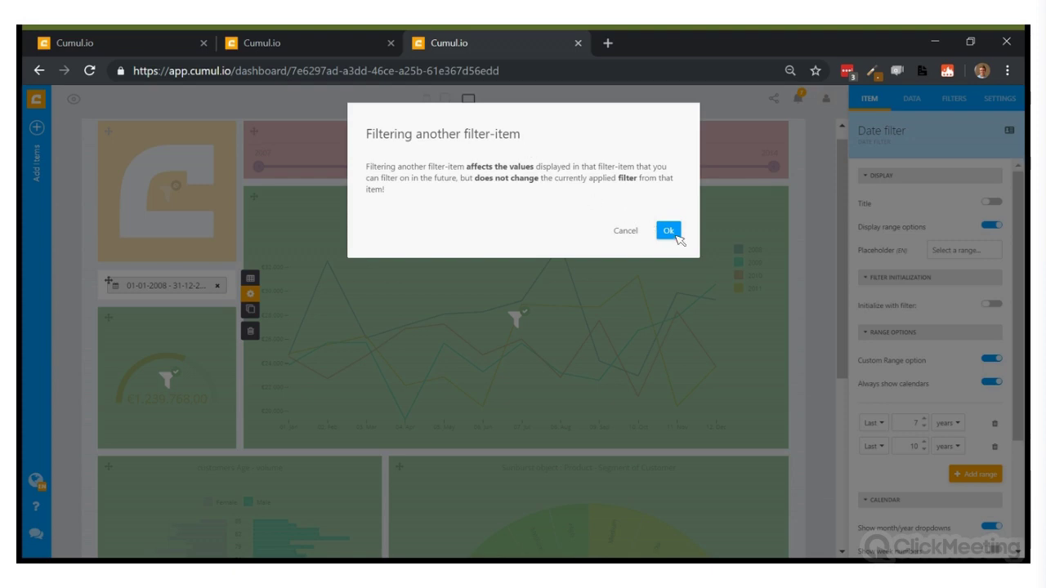
left_click(669, 232)
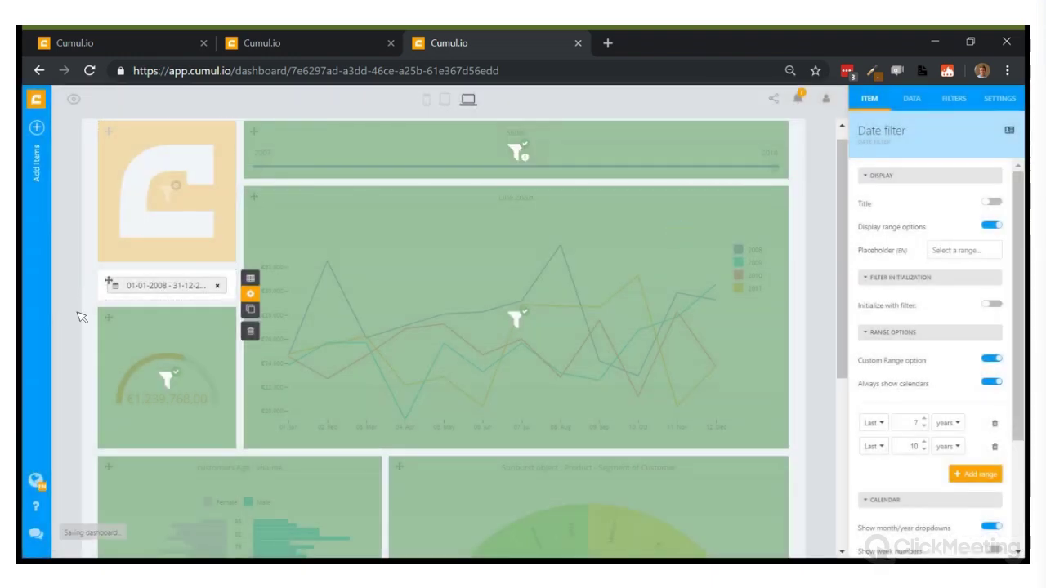
left_click(197, 297)
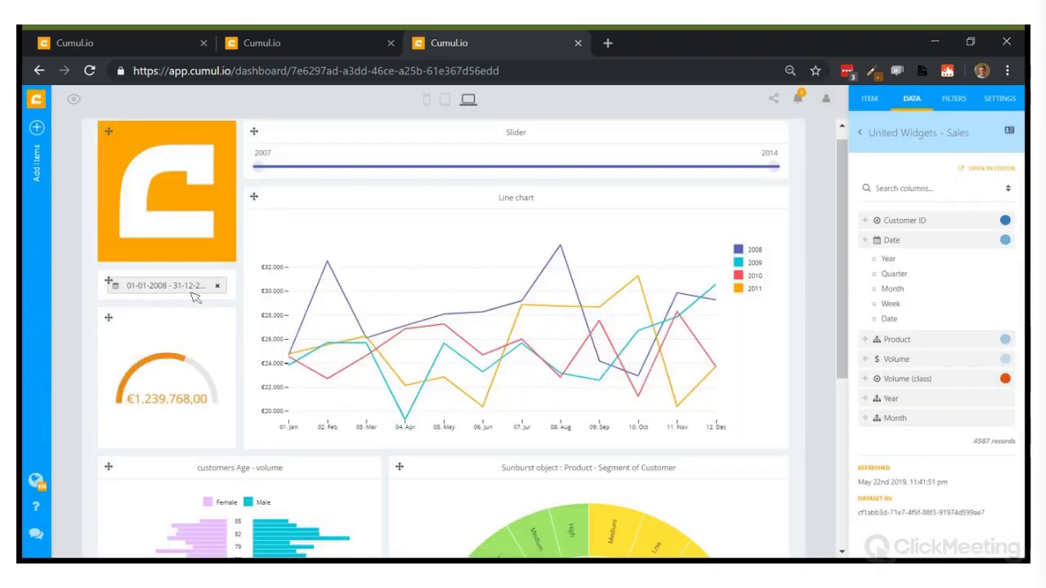
- Apply the Last 10 years preset and the Last 7 years preset in the date filter, and clear its range
left_click(197, 297)
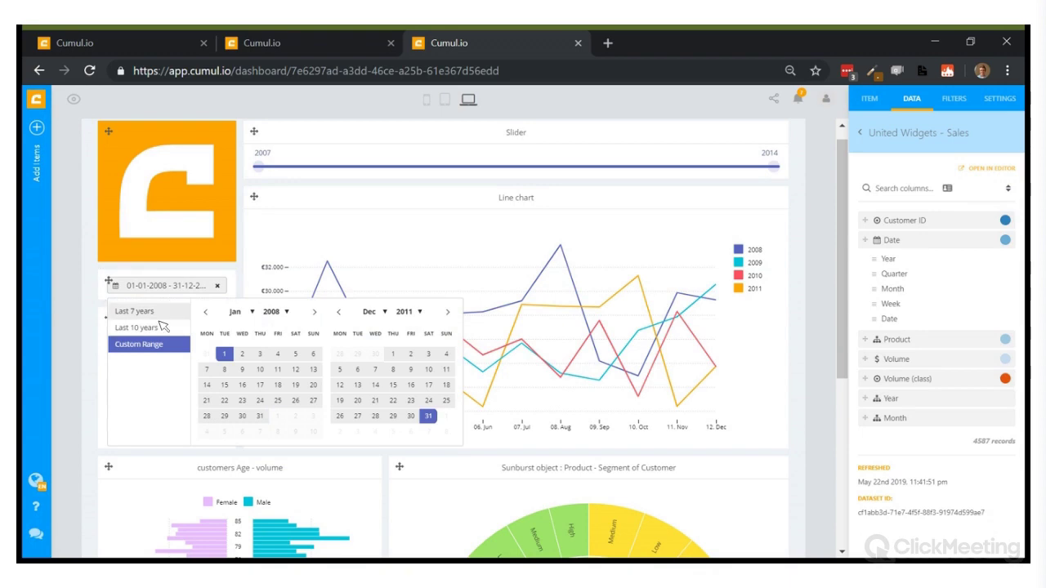
left_click(155, 327)
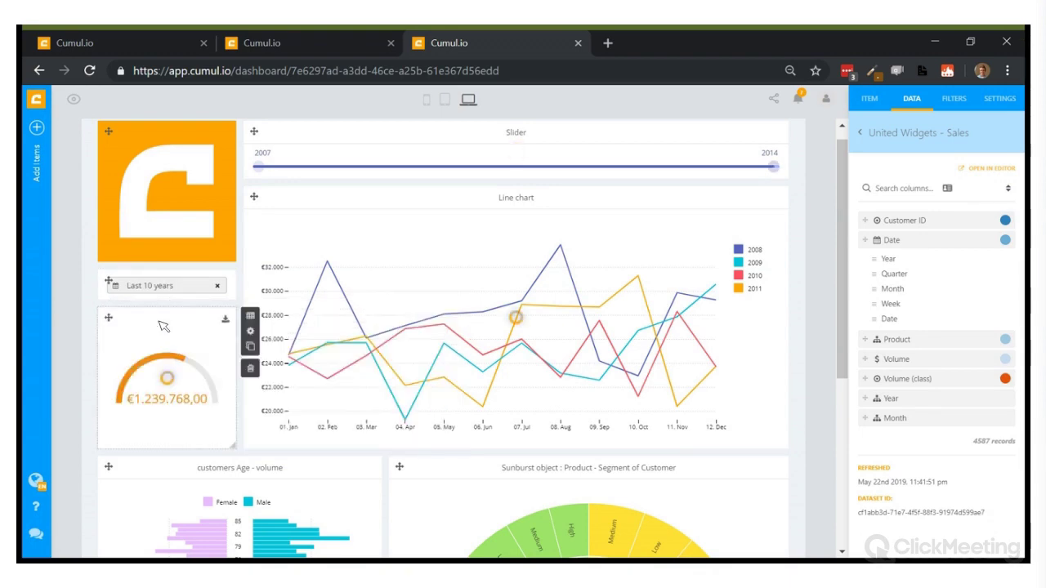
left_click(191, 288)
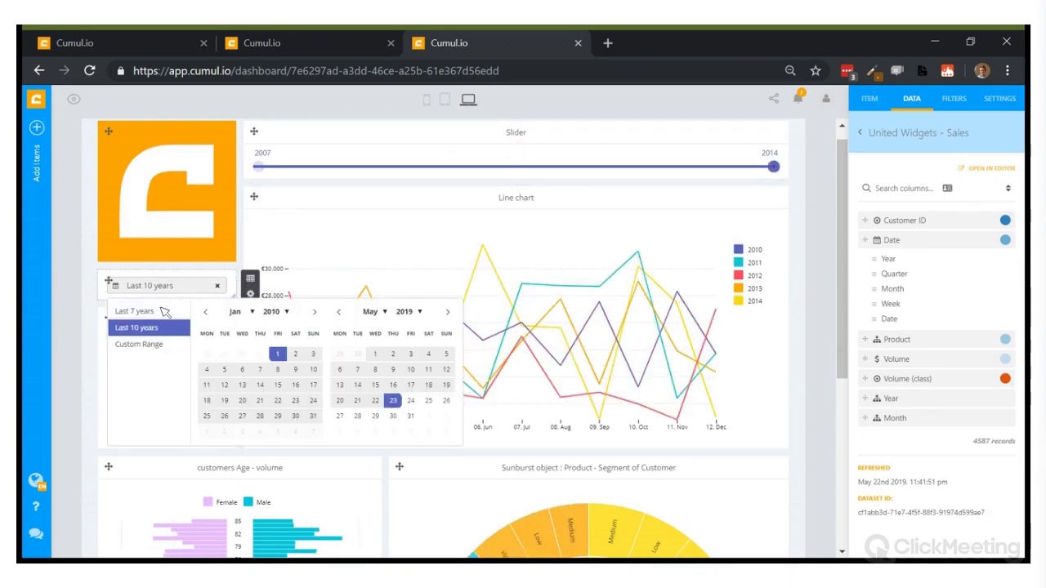
left_click(163, 312)
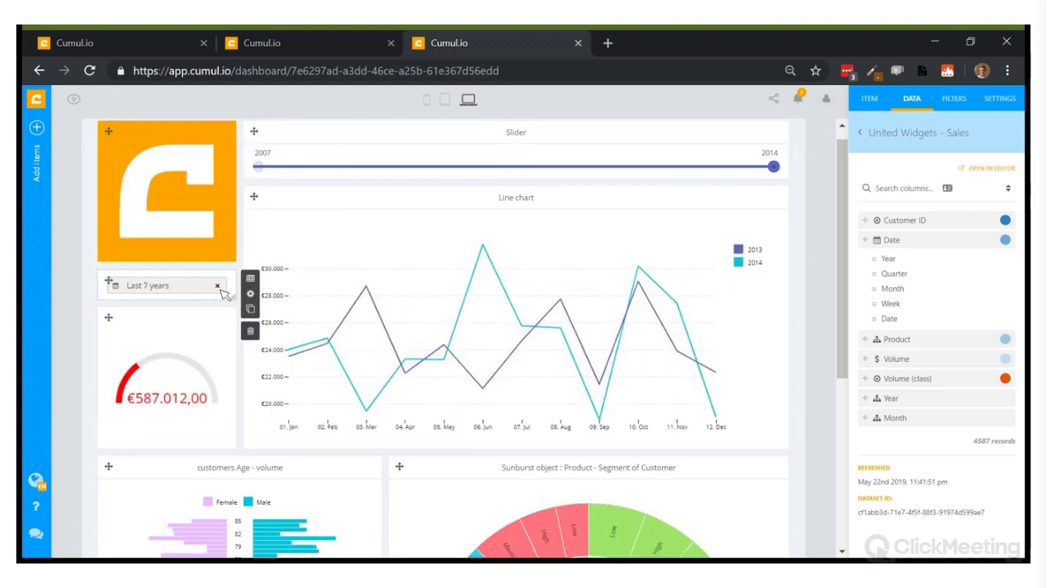
left_click(219, 287)
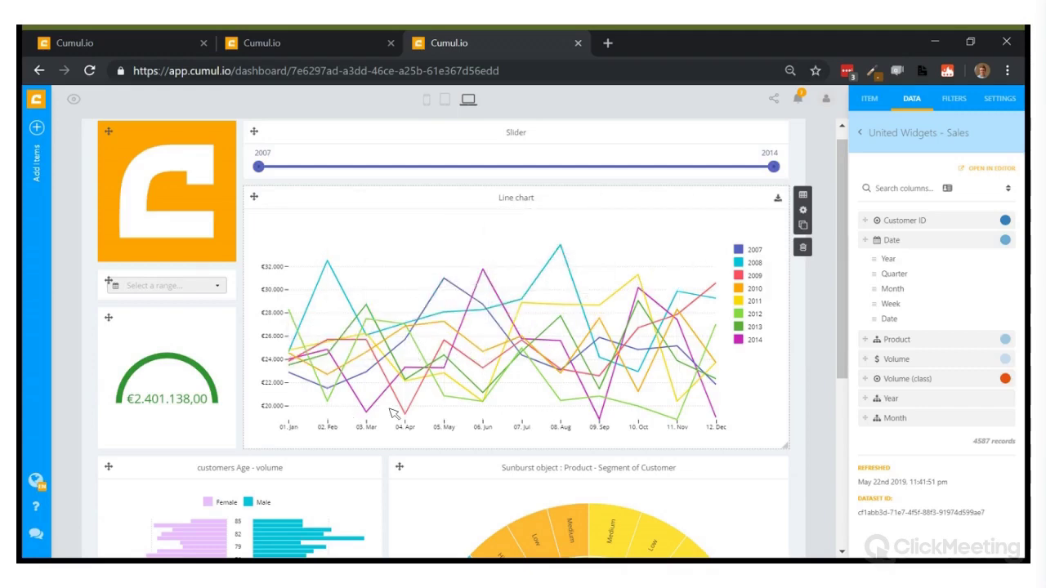
- Examine the customers age and sunburst charts and show the columns of the United Widgets - Customers dataset
scroll(147, 396, "down", 1)
scroll(147, 396, "down", 2)
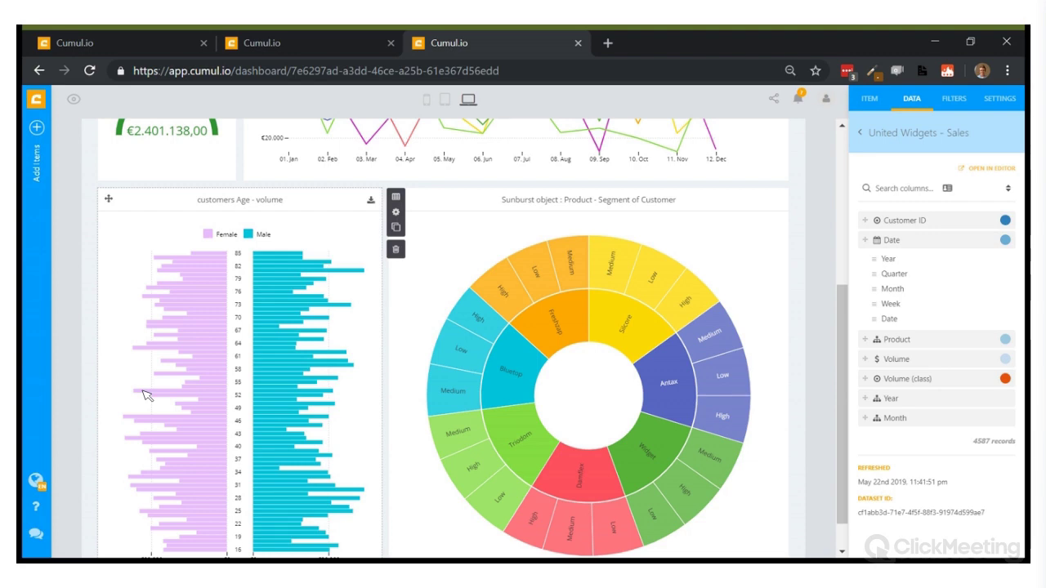
scroll(615, 392, "up", 2)
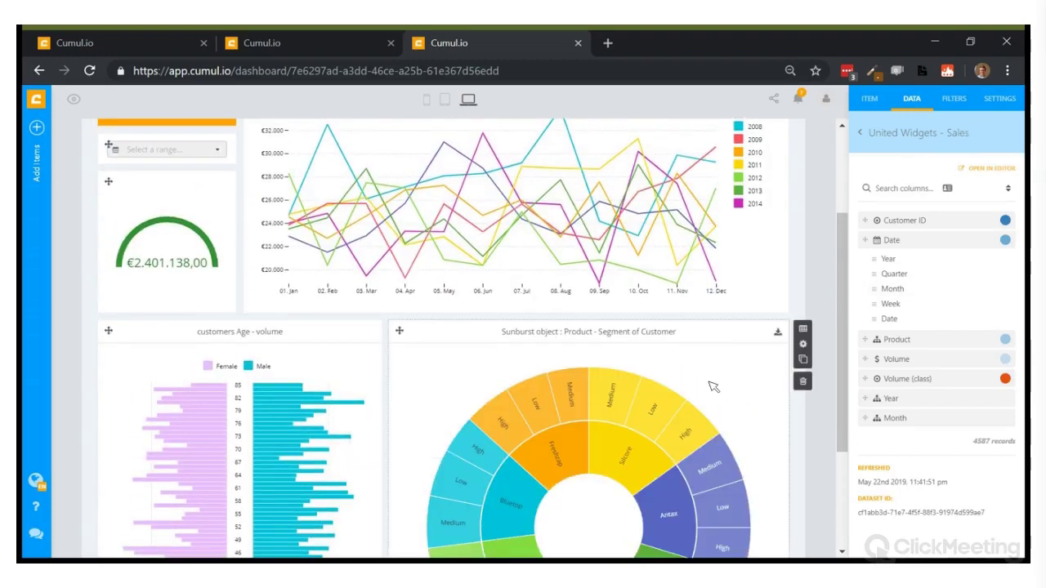
scroll(711, 384, "down", 1)
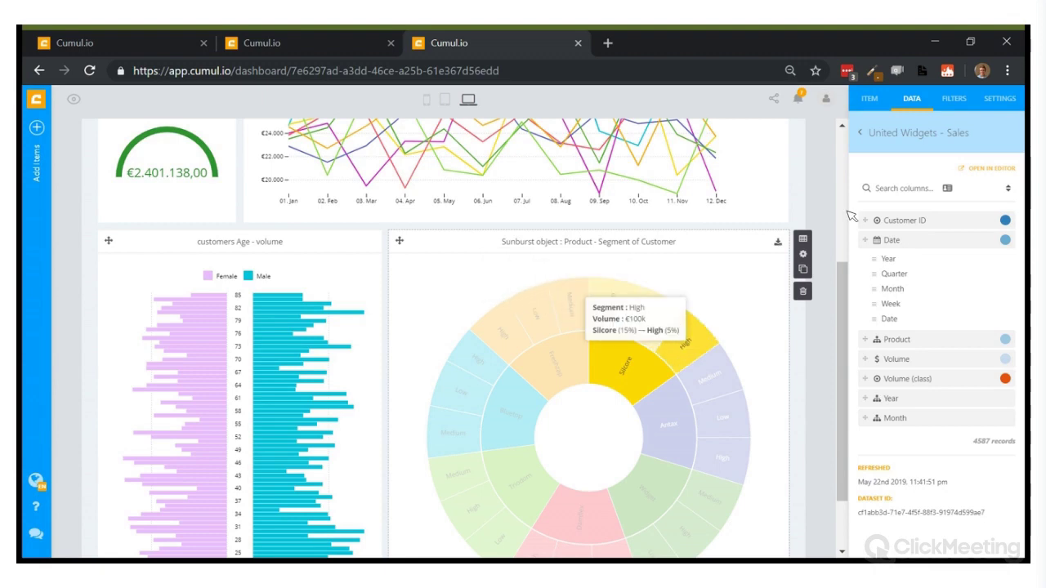
left_click(867, 131)
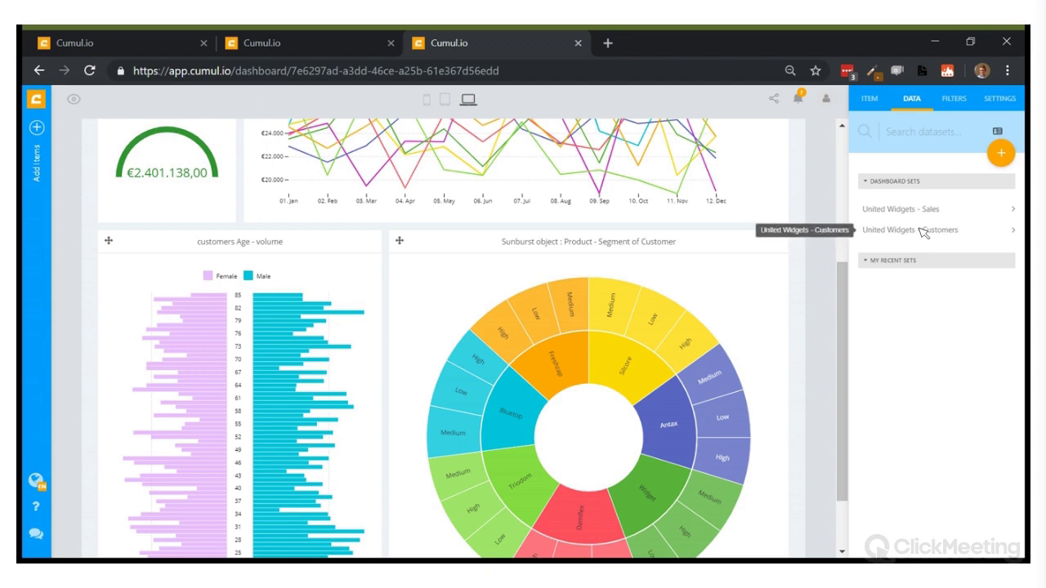
left_click(924, 232)
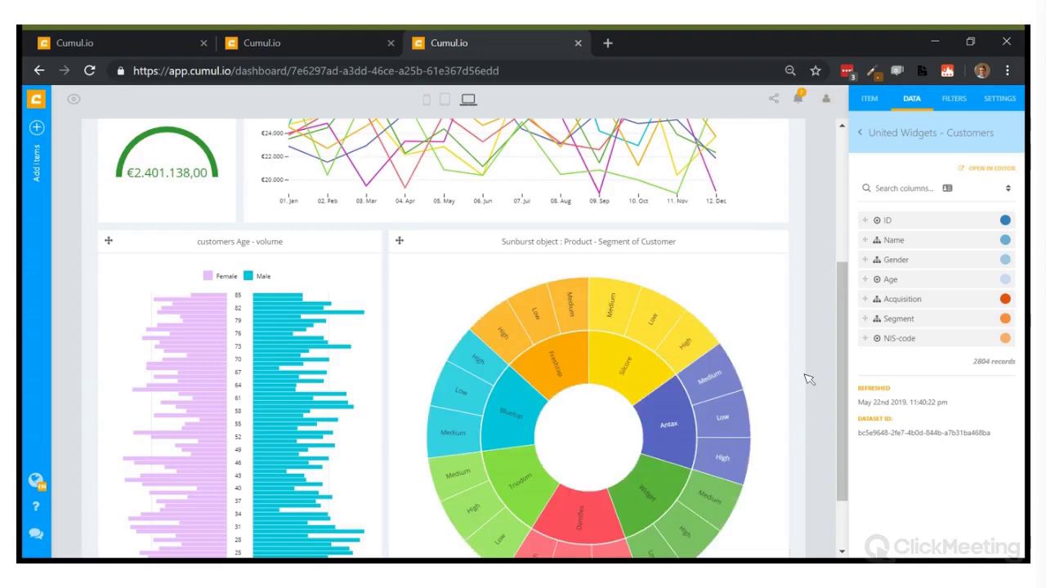
- Narrow the slider's range to 2011–2014 and check how the customers age and sunburst charts respond
scroll(809, 379, "up", 5)
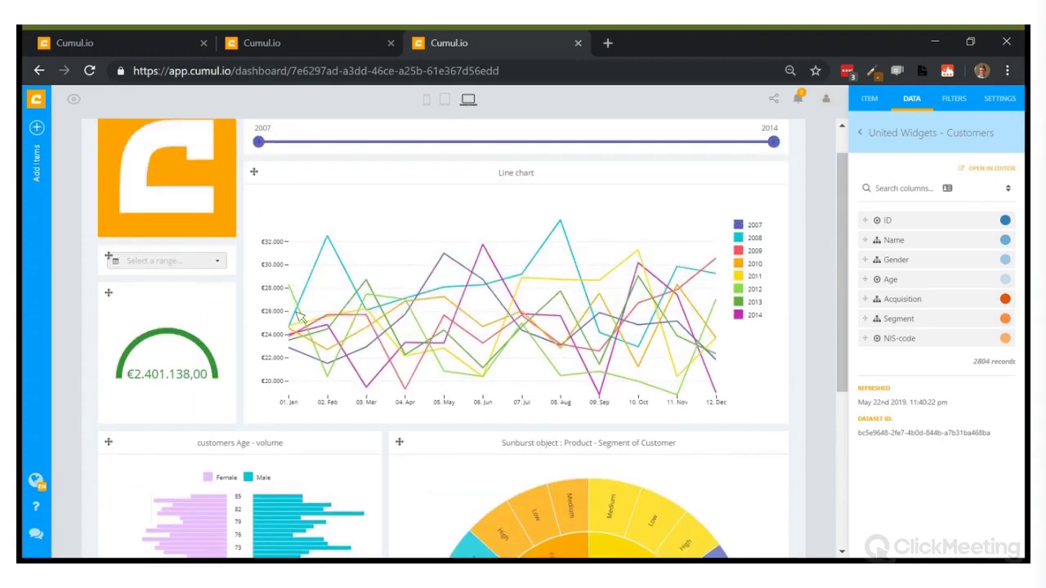
mouse_move(270, 186)
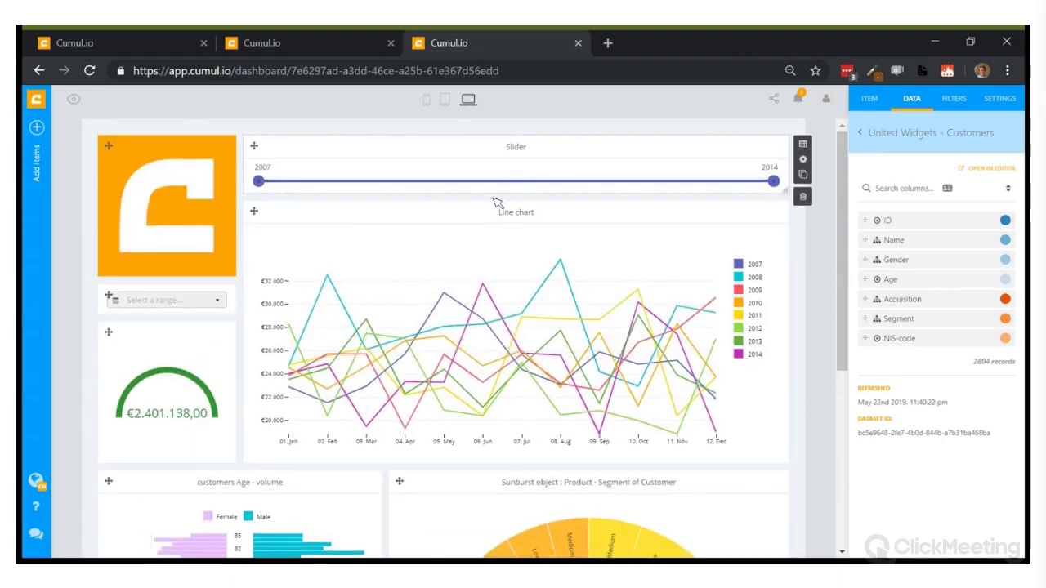
left_click(557, 180)
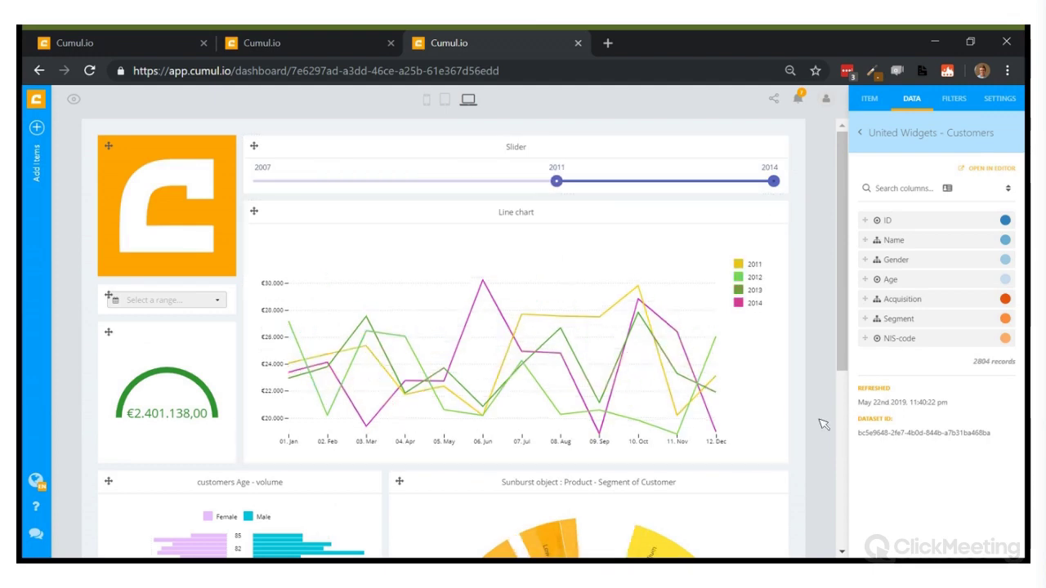
scroll(818, 425, "down", 3)
mouse_move(531, 497)
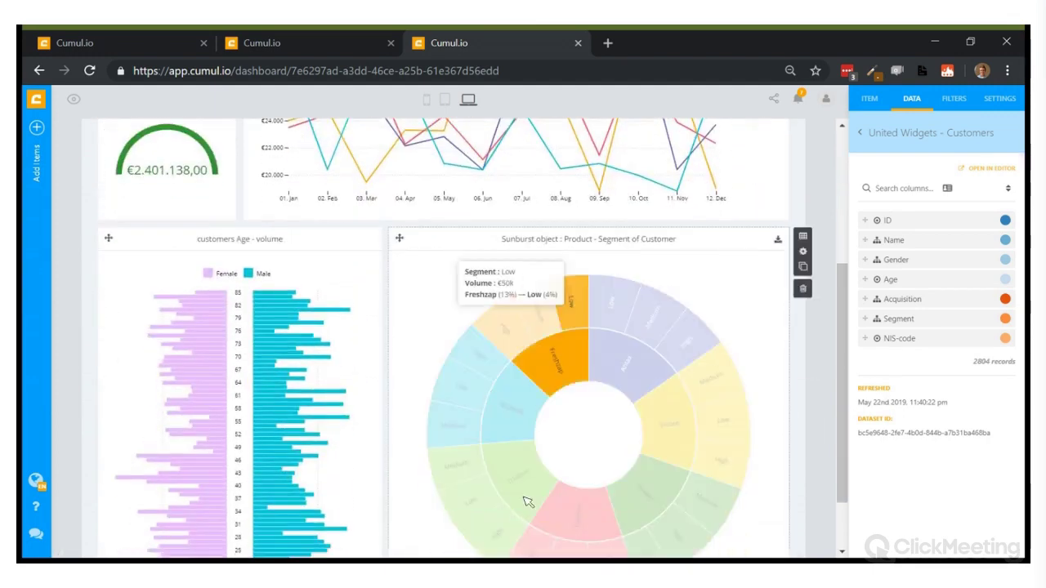
mouse_move(630, 316)
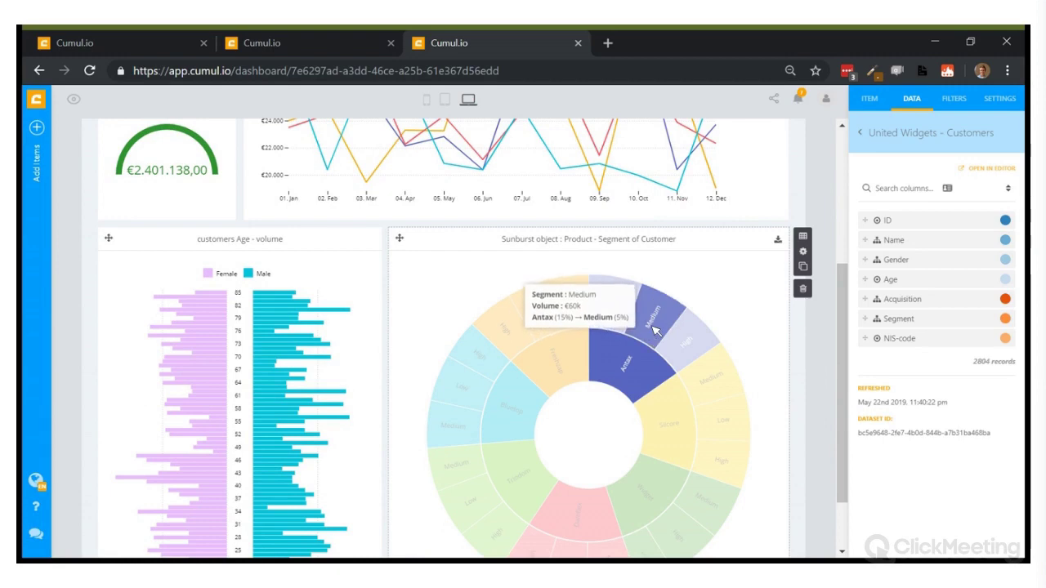
scroll(646, 327, "up", 3)
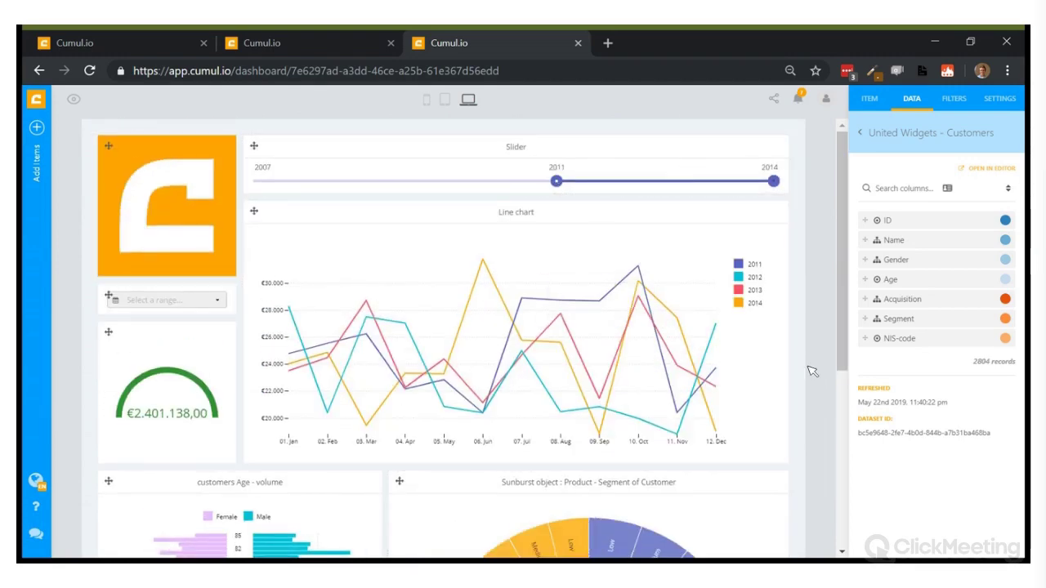
scroll(811, 371, "down", 4)
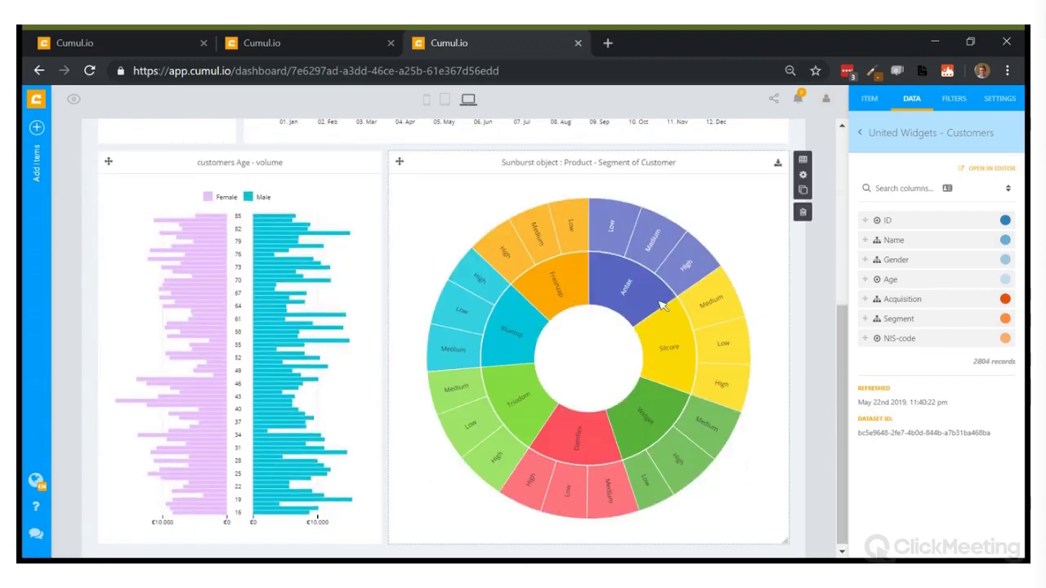
mouse_move(671, 285)
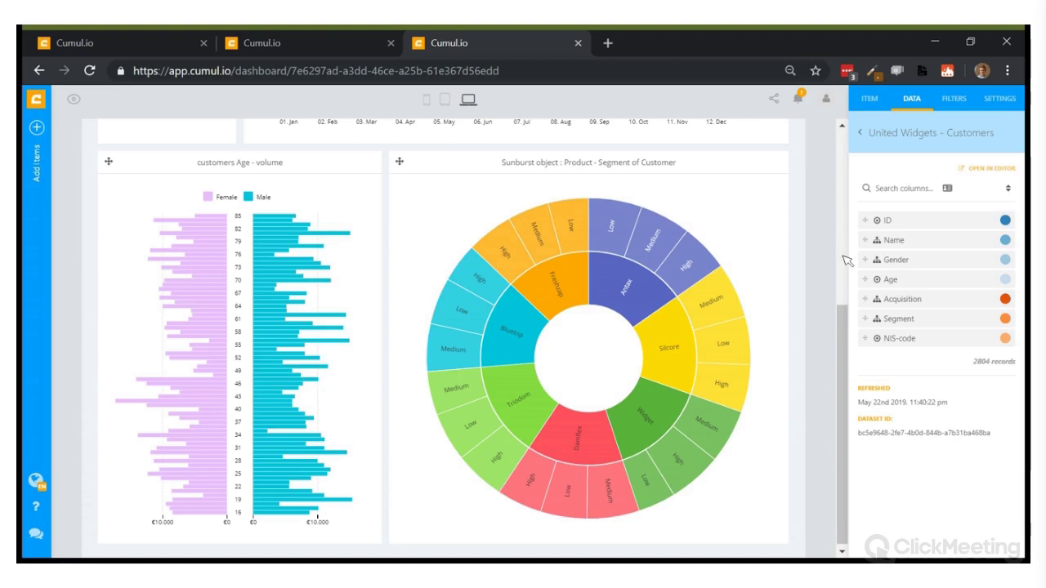
- Open the United Widgets - Sales dataset in the editor and review and apply its Customer ID to ID link with United Widgets - Customers
left_click(860, 133)
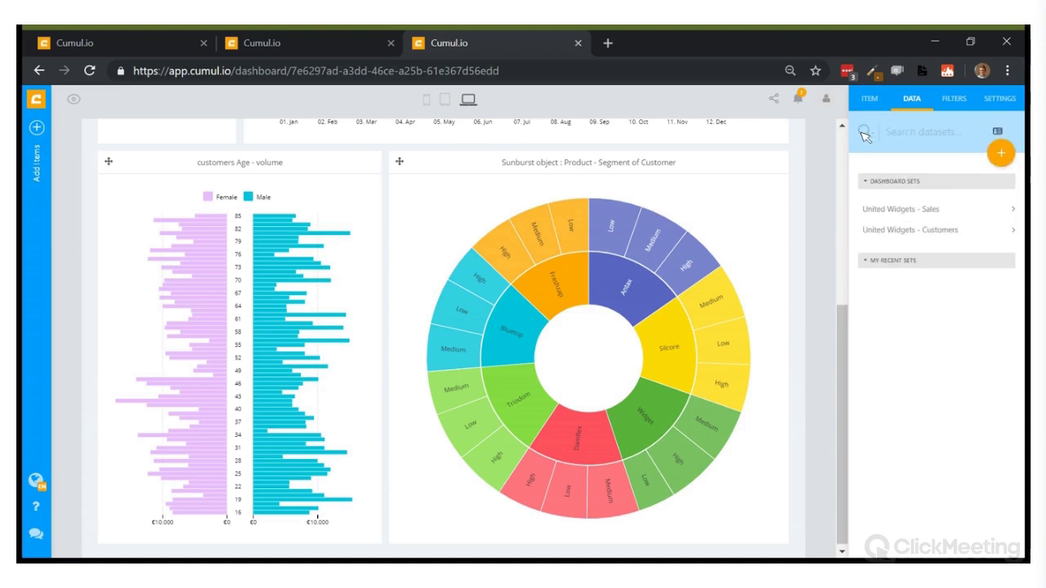
left_click(908, 208)
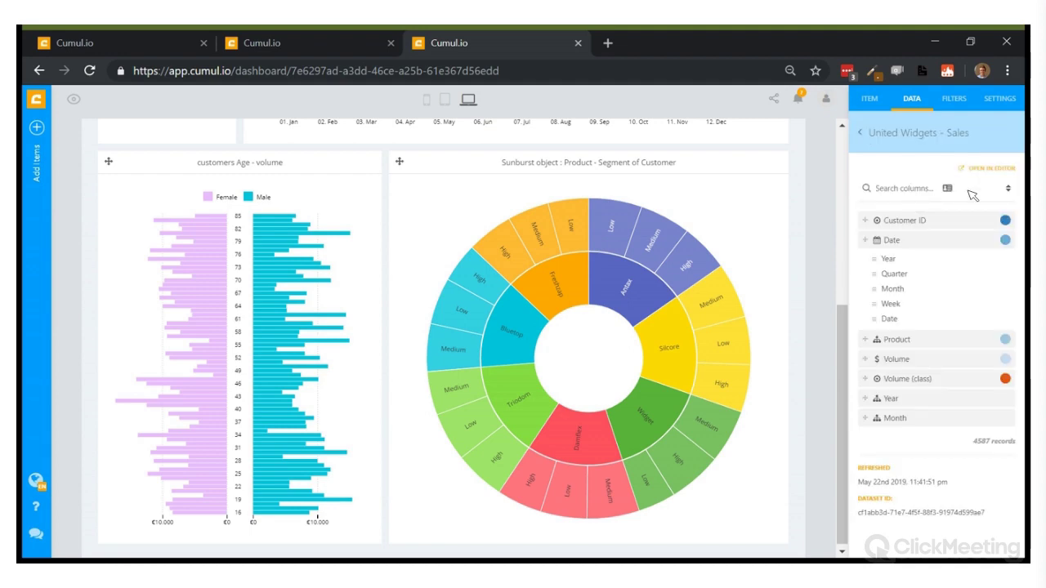
left_click(1002, 168)
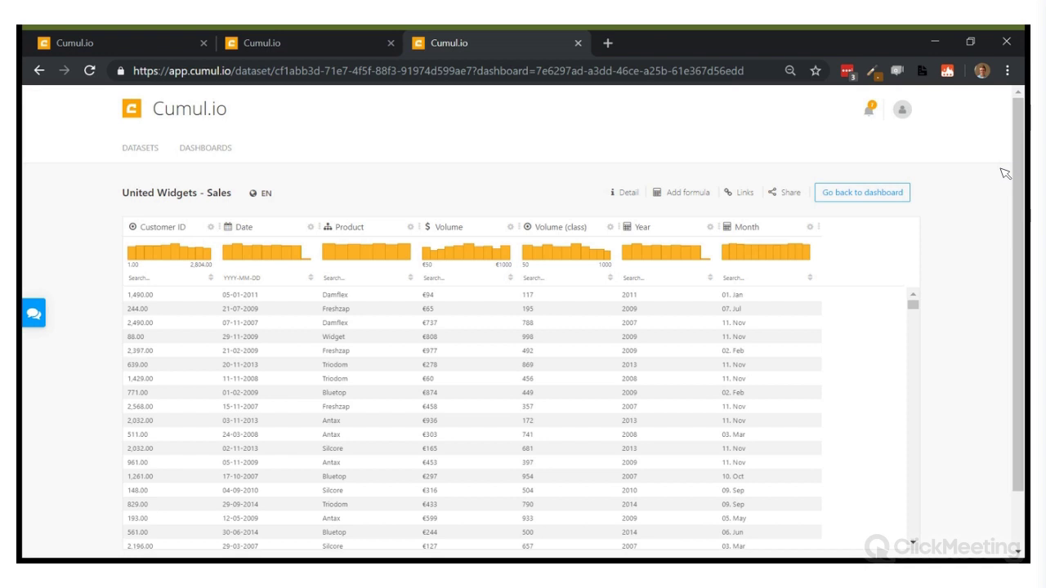
left_click(741, 193)
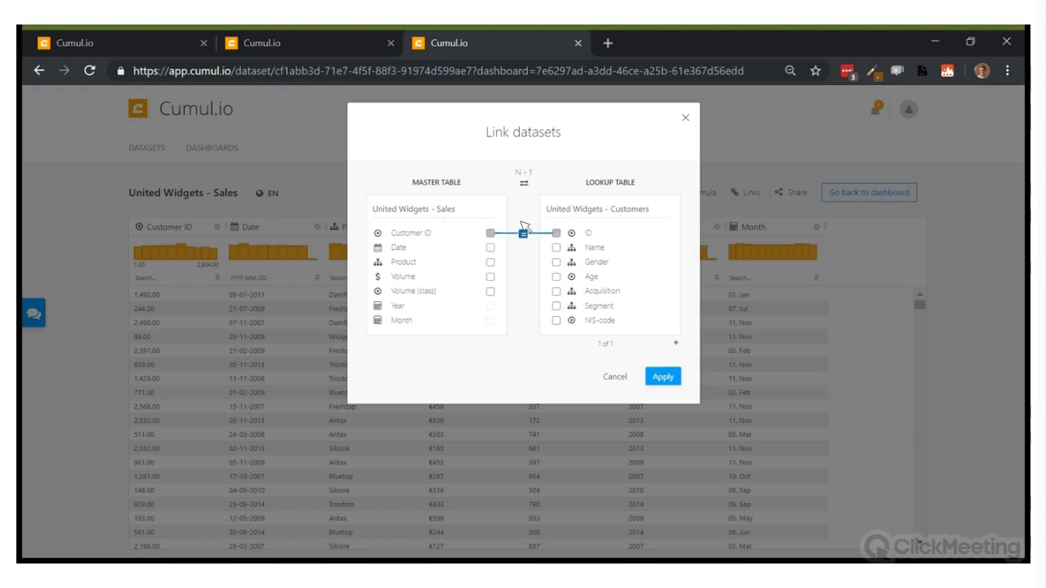
left_click(663, 377)
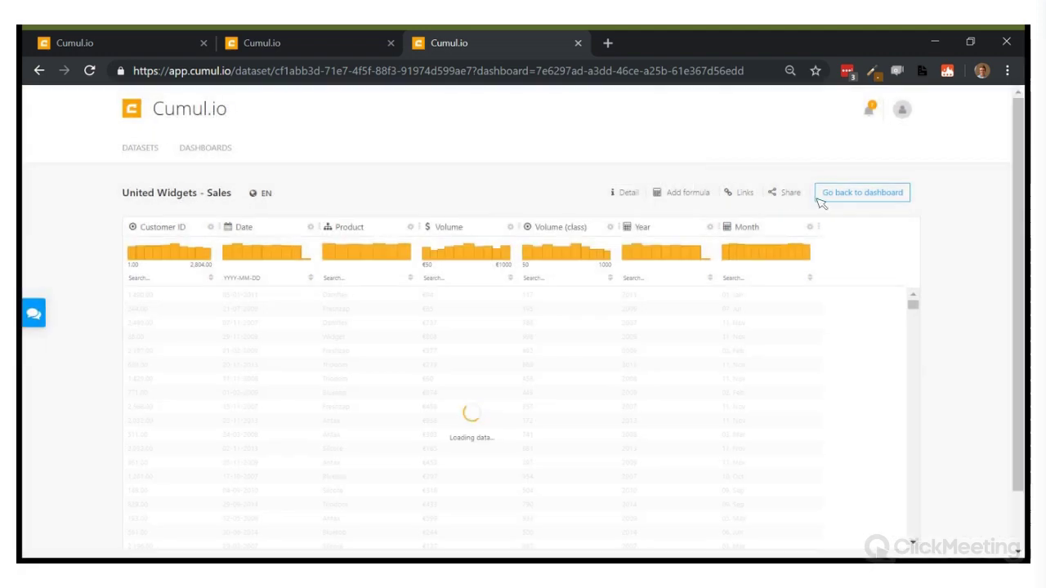
- Return from the dataset editor to the dashboard and view the filtered age and sunburst charts
left_click(849, 194)
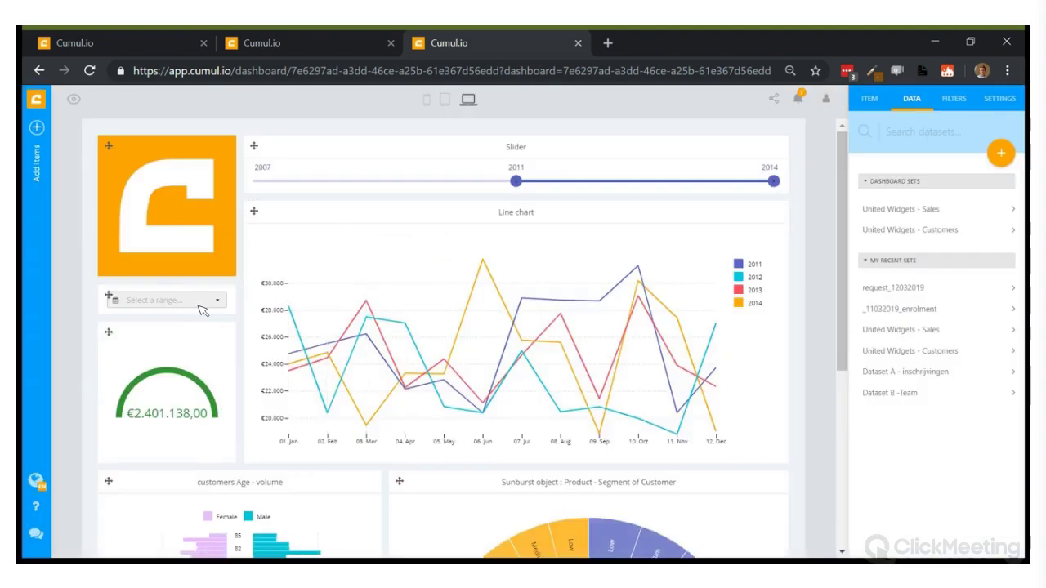
scroll(102, 384, "down", 3)
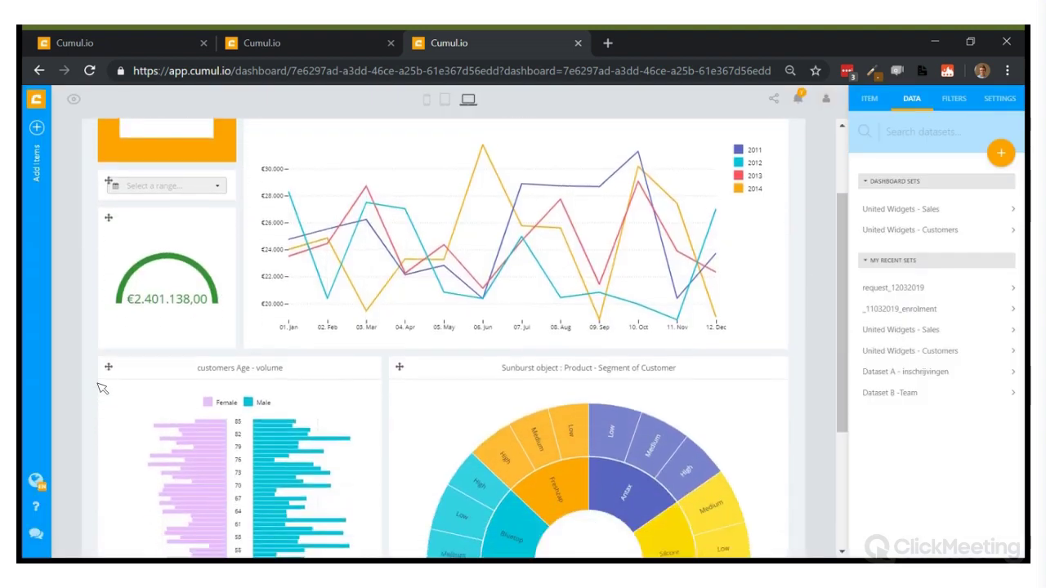
scroll(103, 388, "down", 2)
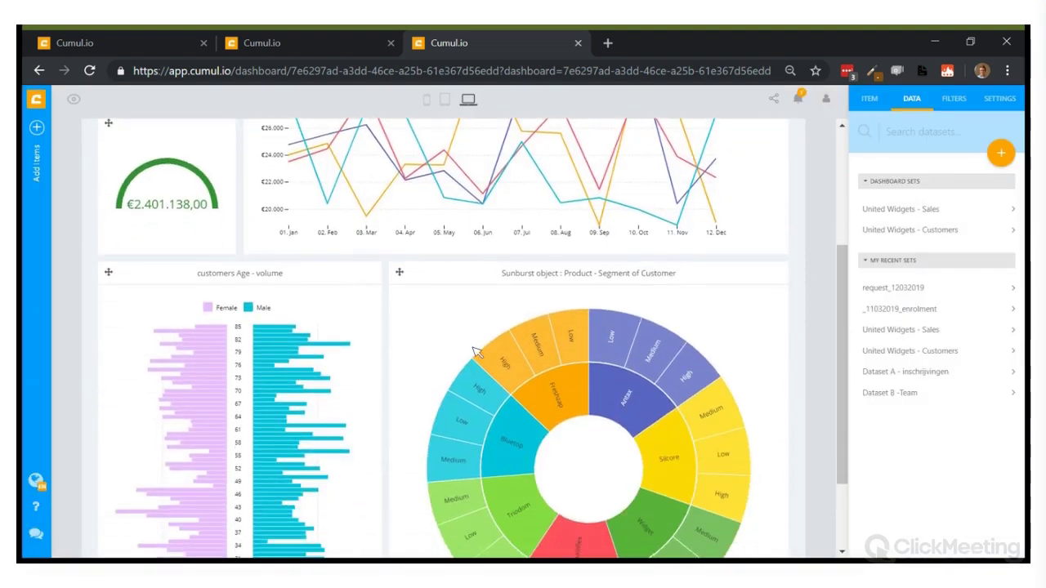
- Set the date filter to Last 10 years, narrow the slider's range to 2012–2014 and check how the charts respond
scroll(343, 328, "up", 1)
scroll(343, 329, "up", 3)
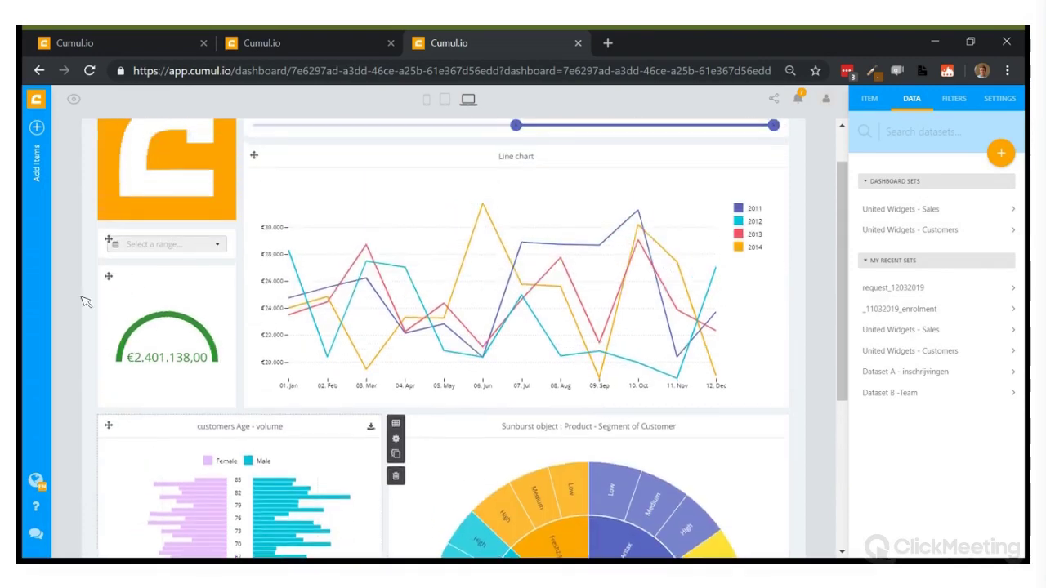
left_click(151, 244)
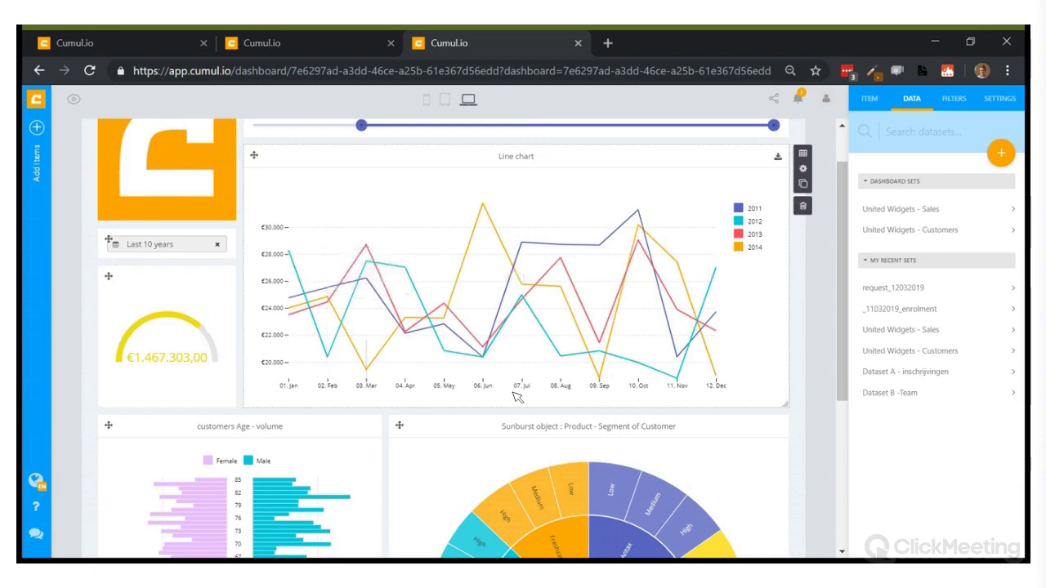
scroll(515, 398, "down", 3)
scroll(725, 270, "up", 4)
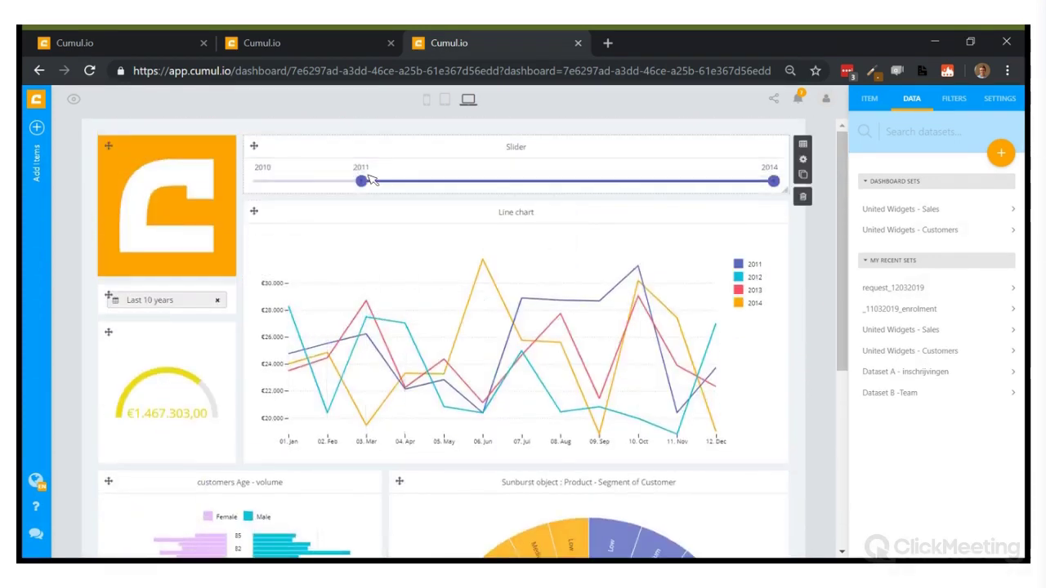
left_click_drag(362, 180, 484, 180)
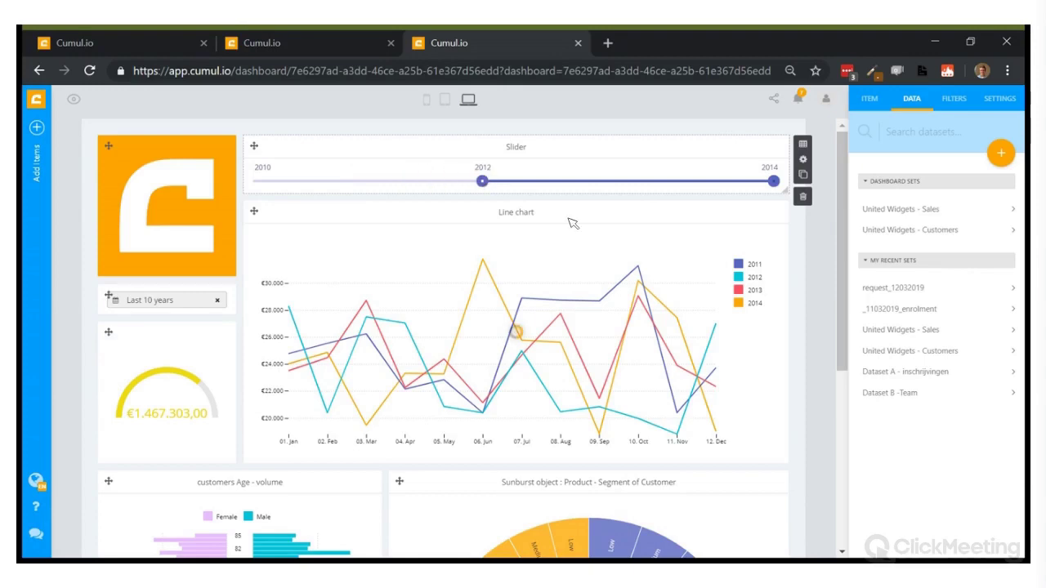
scroll(572, 222, "down", 4)
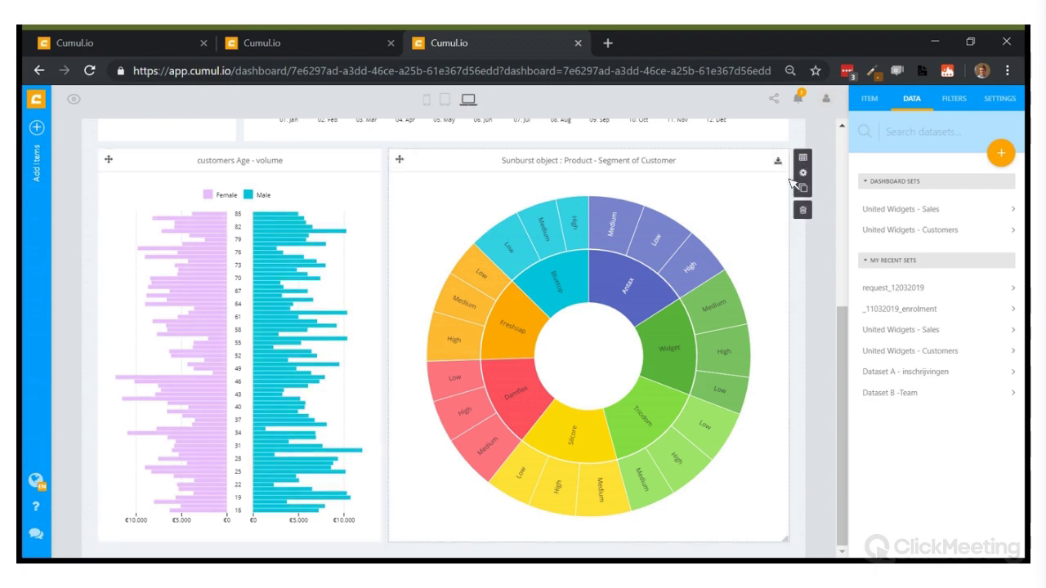
- Show the dashboard's advanced settings and read the explanation of the lookup filtering option
left_click(1005, 99)
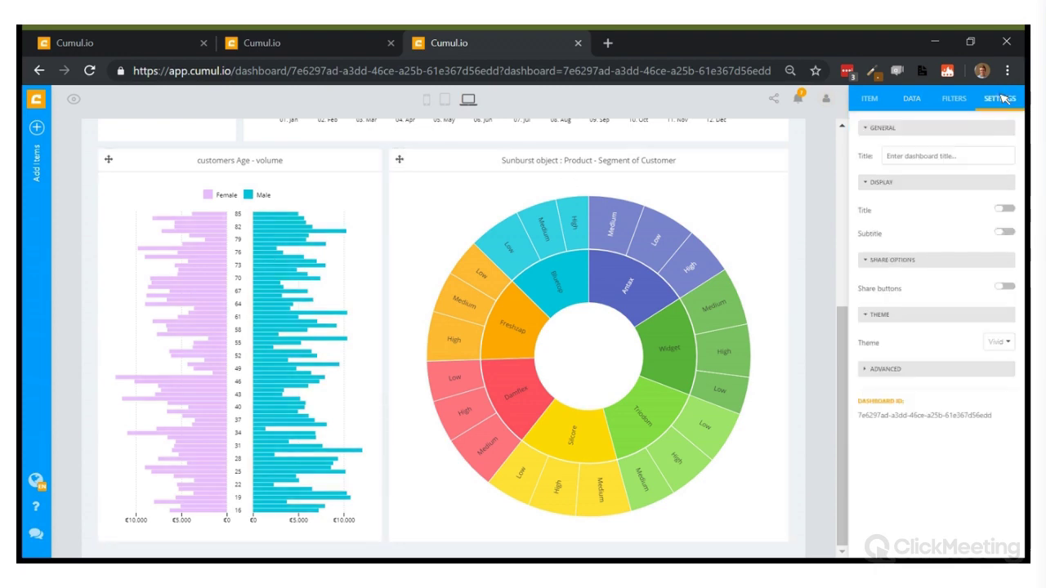
left_click(911, 369)
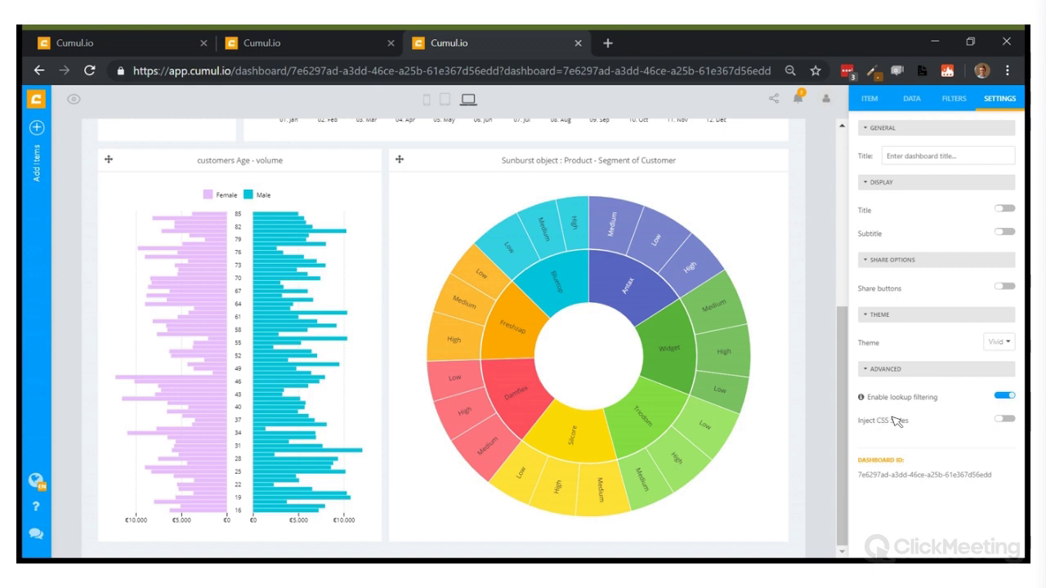
mouse_move(875, 399)
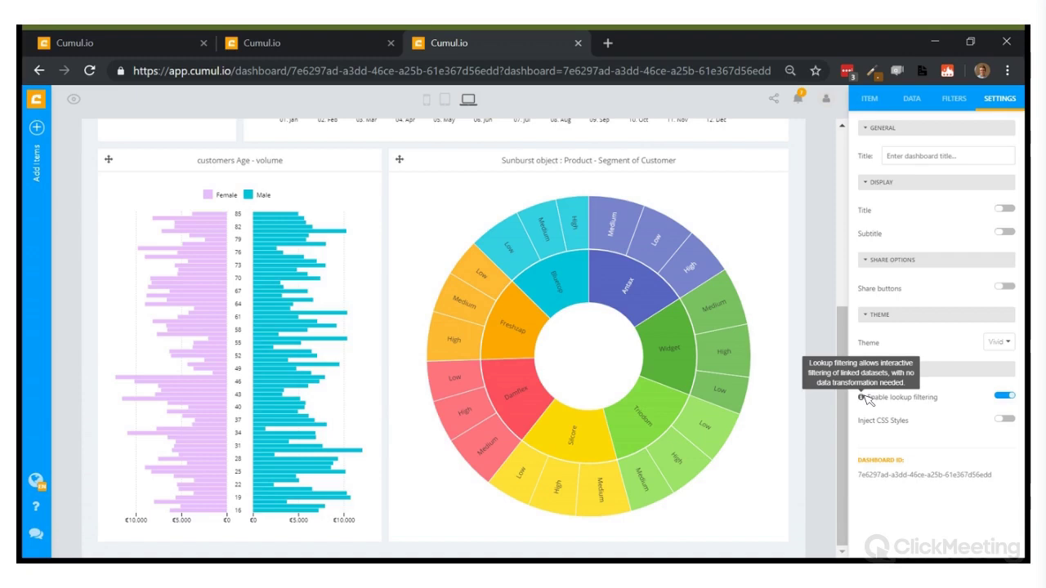
- Filter the dashboard by Widget's Medium segment in the sunburst chart, check the other charts, and clear that filter
left_click(723, 309)
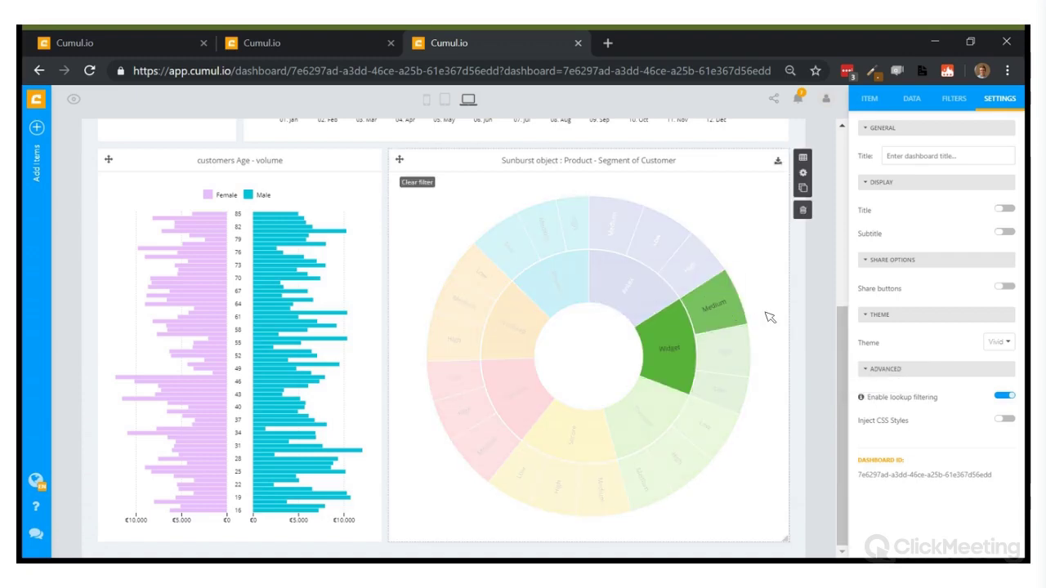
scroll(770, 317, "up", 5)
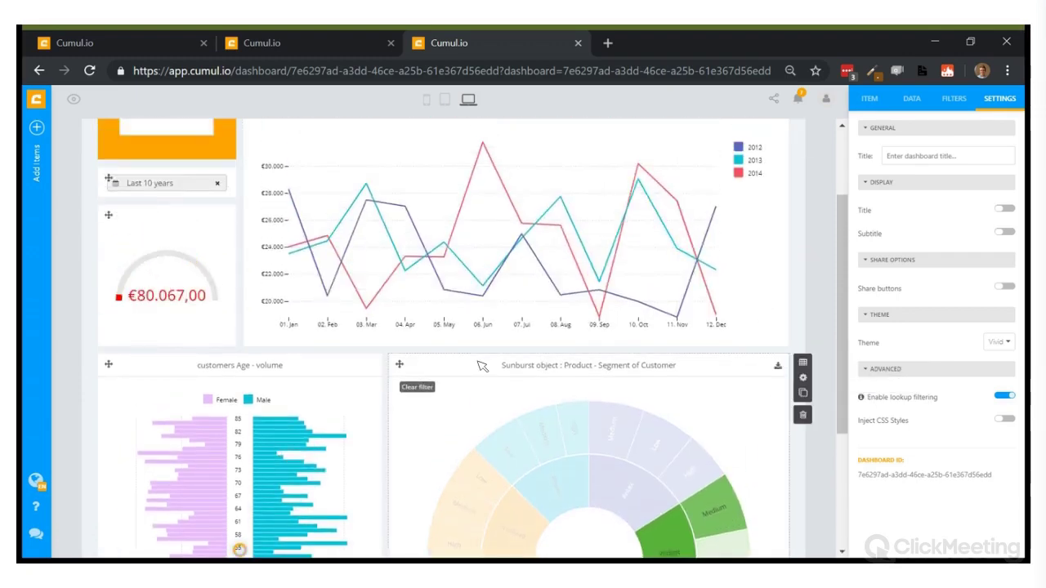
scroll(482, 366, "down", 2)
scroll(201, 193, "up", 2)
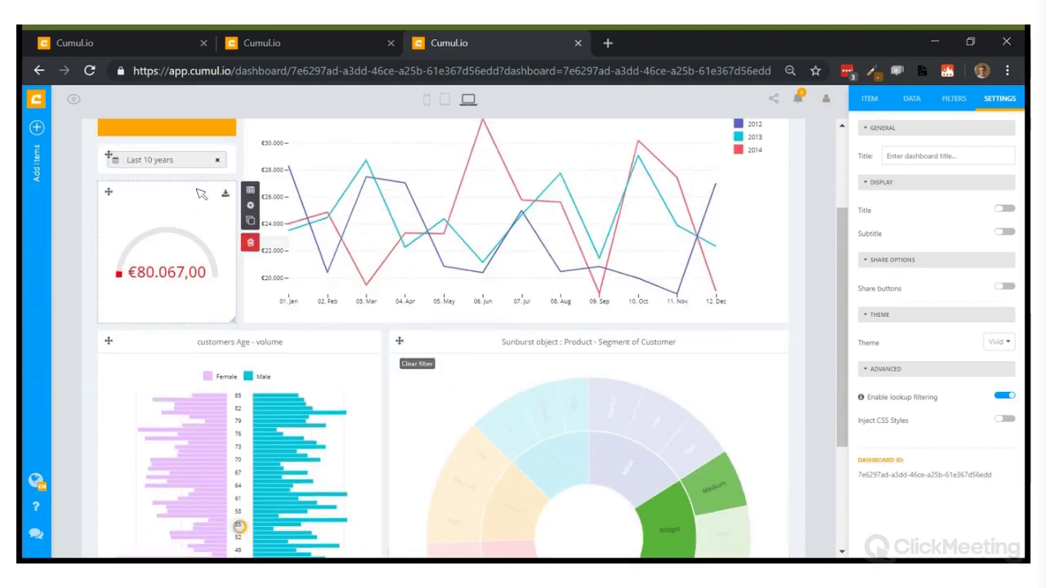
left_click(423, 364)
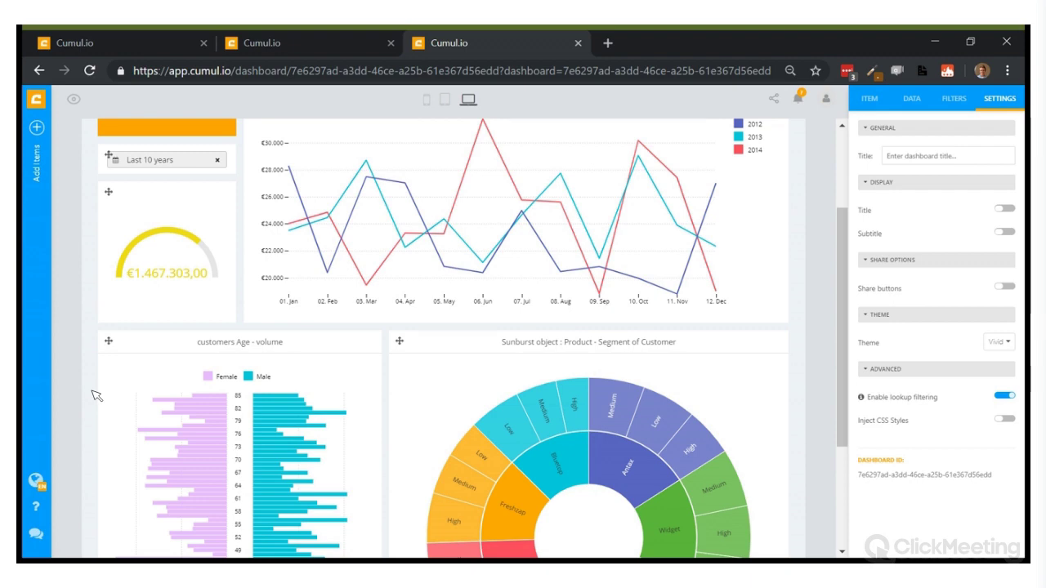
scroll(93, 396, "up", 1)
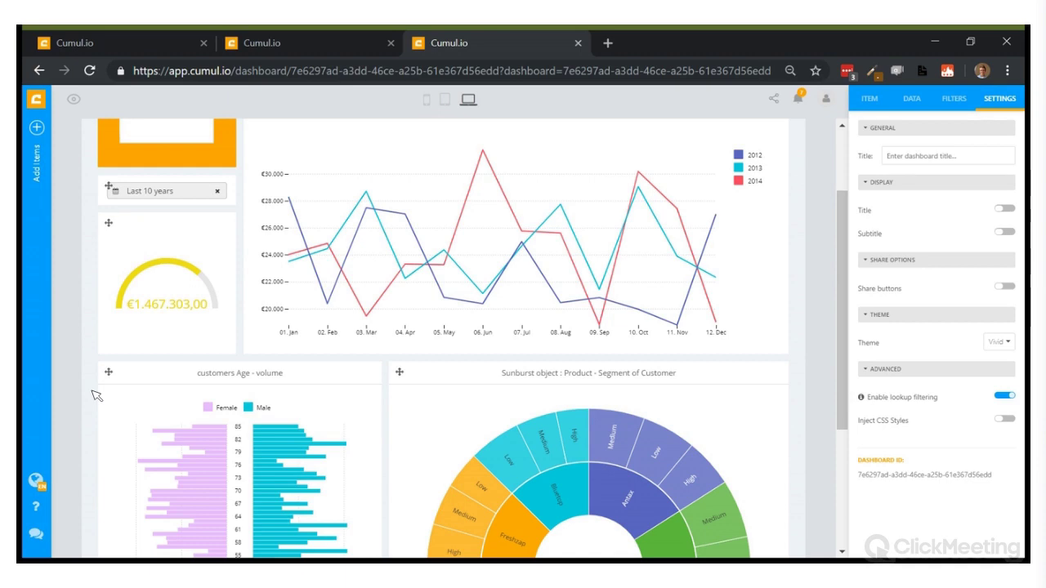
- Open the United Widgets - Sales dataset in the editor, sort it by Date from newest to oldest, and return to the dashboard
left_click(913, 99)
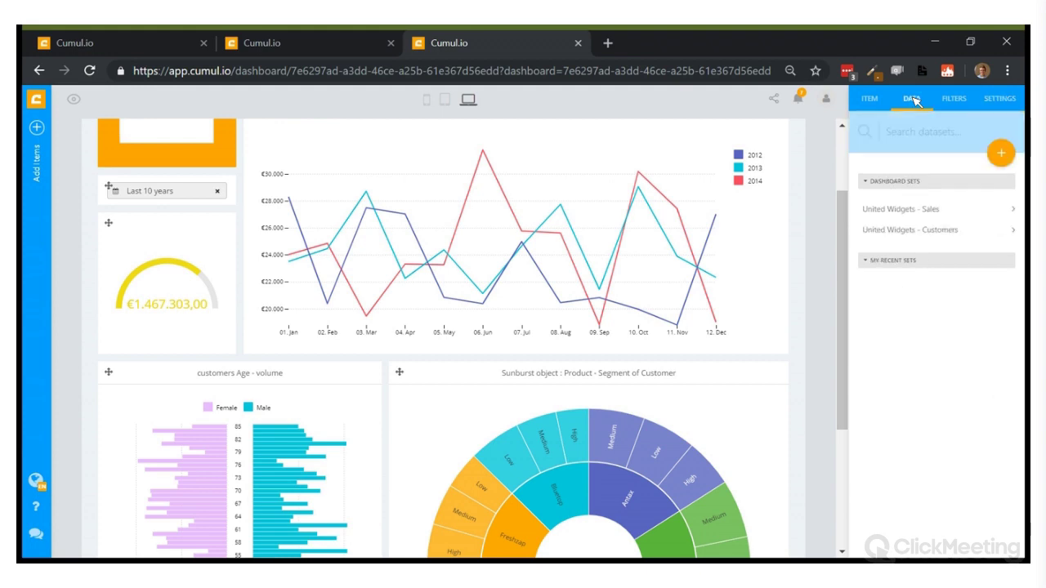
left_click(926, 210)
scroll(738, 234, "up", 2)
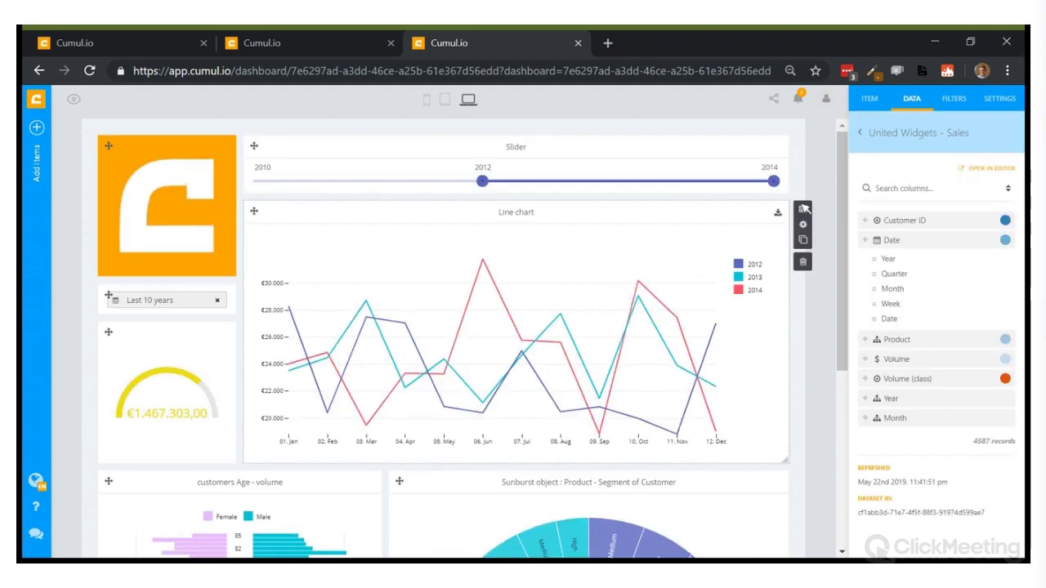
left_click(1011, 170)
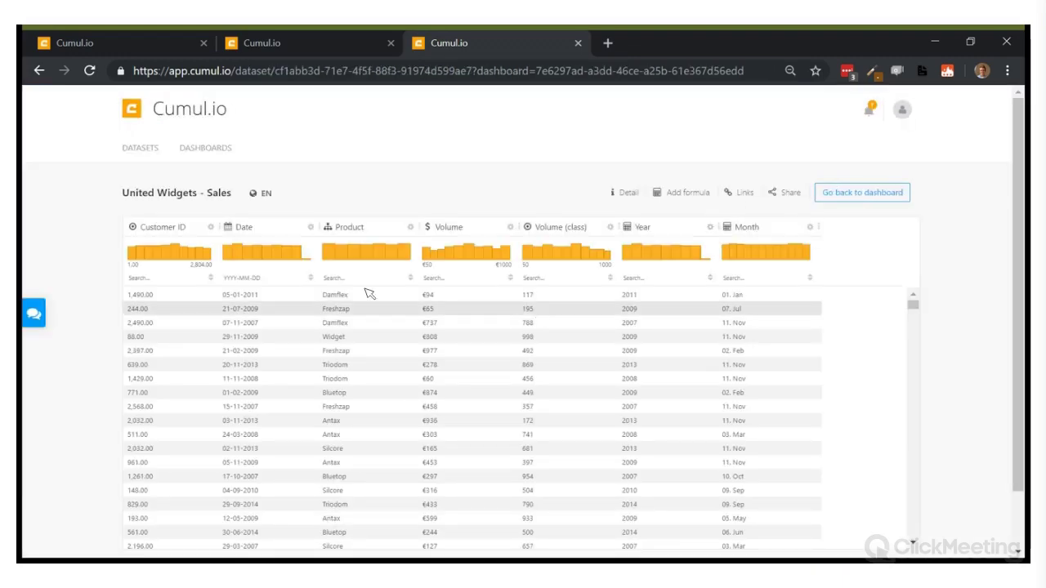
left_click(311, 278)
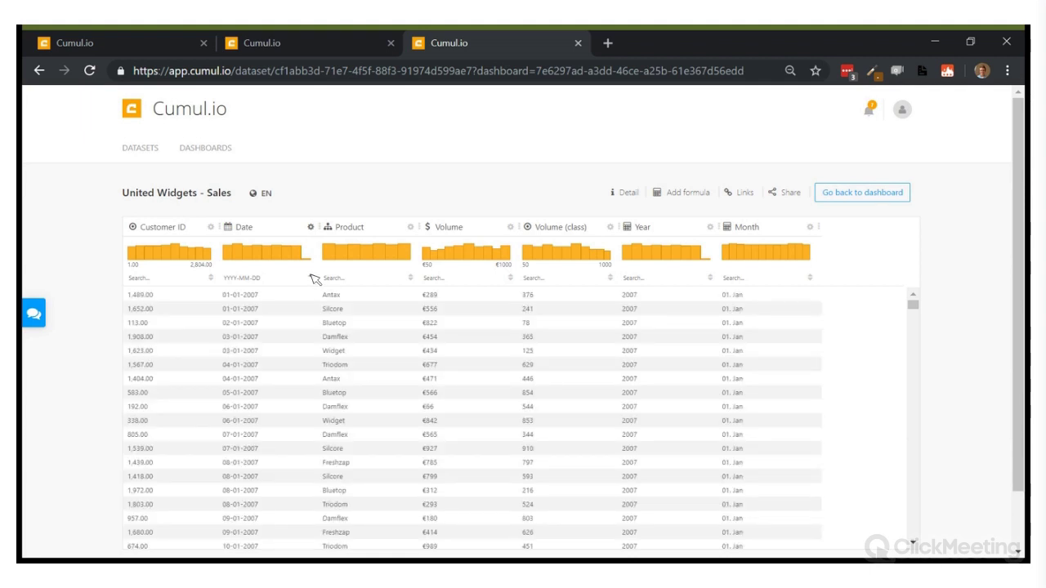
left_click(311, 278)
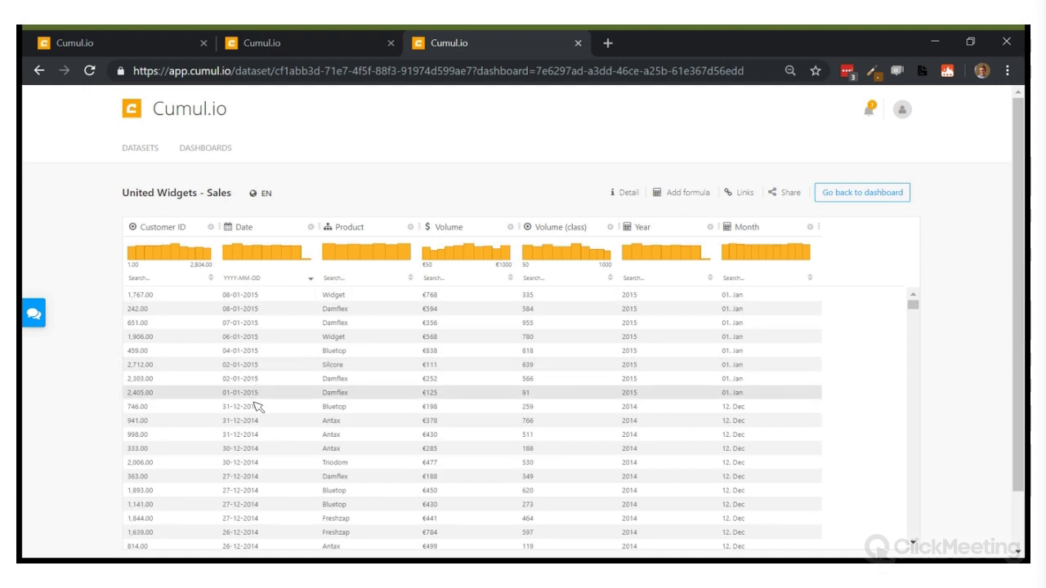
left_click(881, 188)
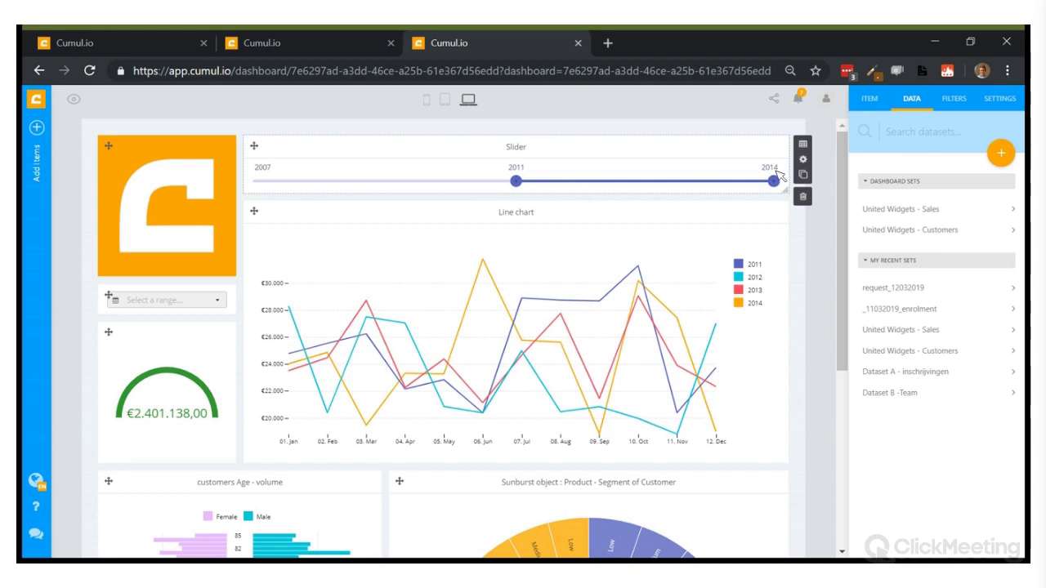
- Review the dashboard filter on the United Widgets - Sales dataset and close its dialog without changes
left_click(953, 102)
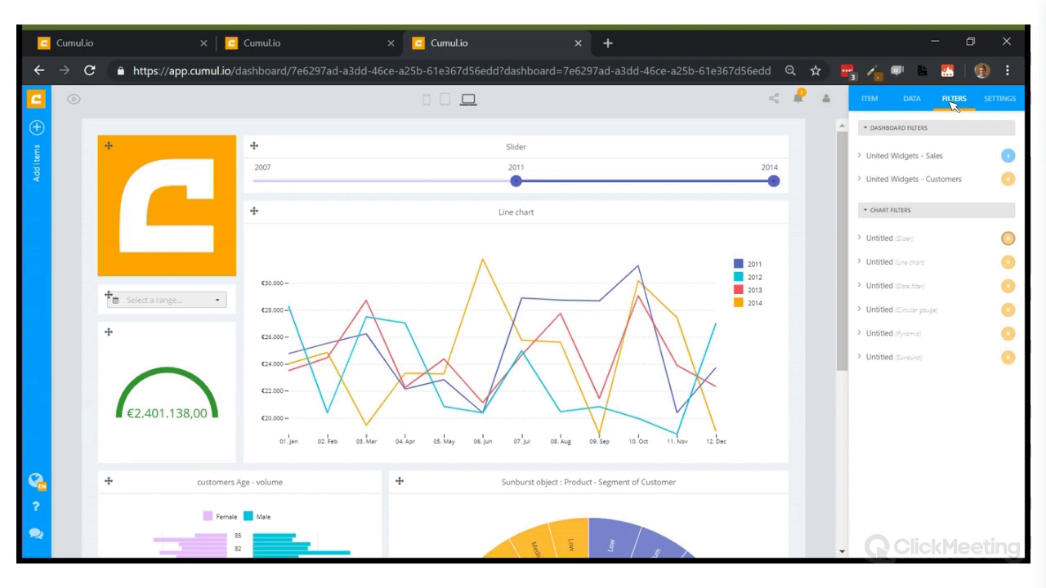
left_click(888, 155)
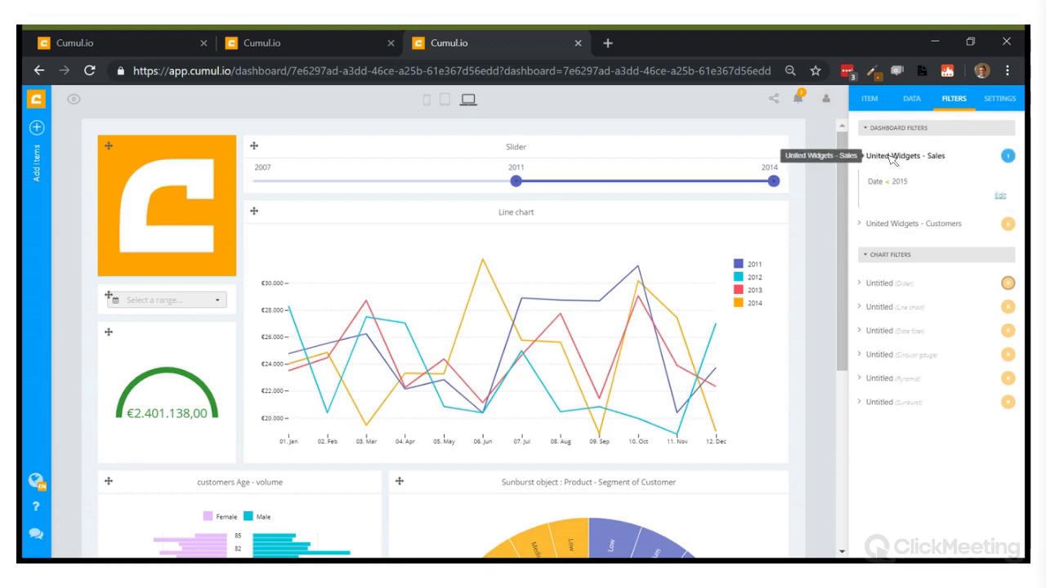
left_click(1000, 197)
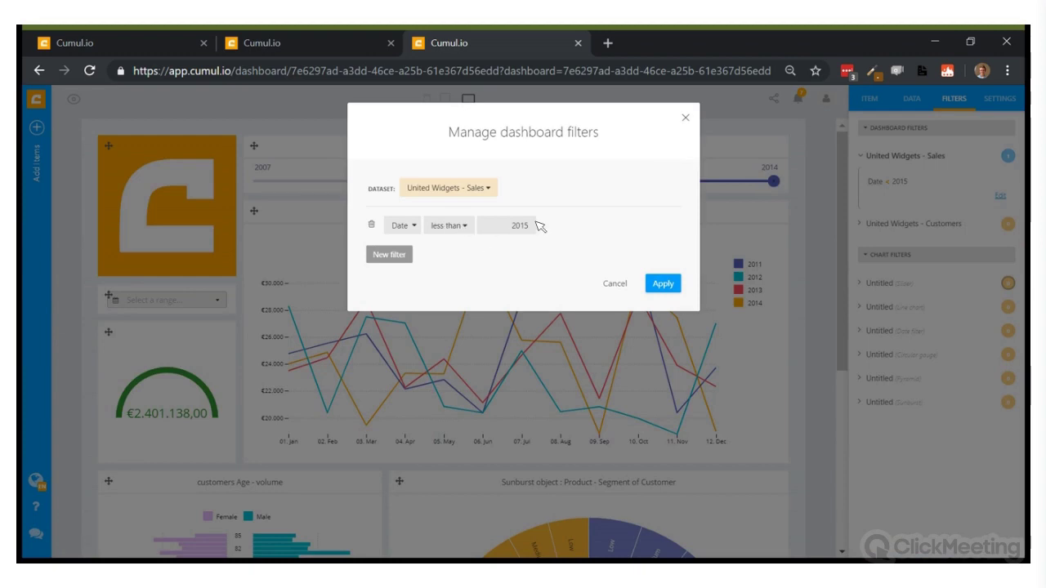
left_click(686, 119)
mouse_move(36, 155)
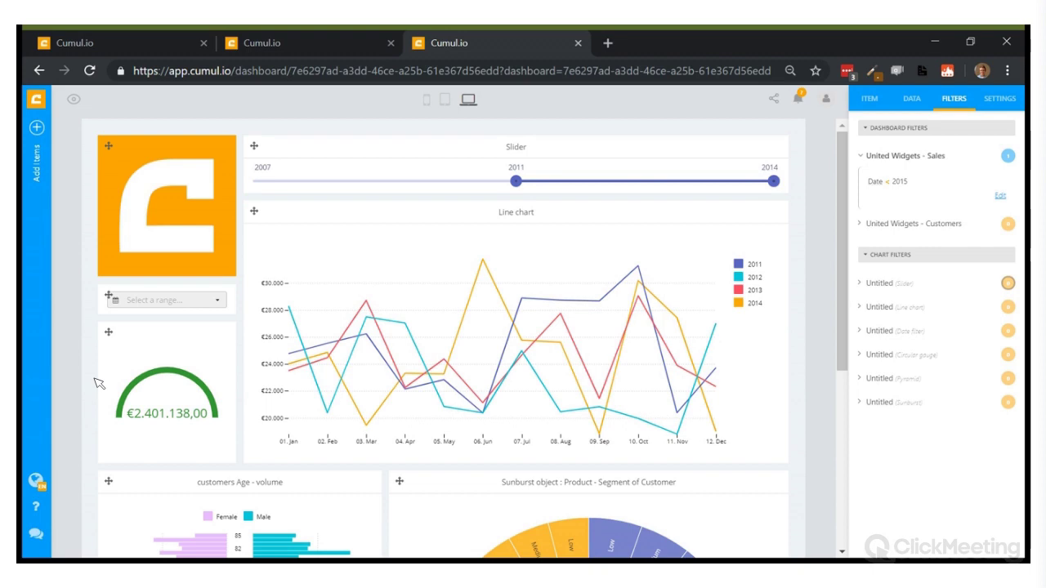
mouse_move(27, 352)
- Add a United Widgets - Sales dashboard filter where Product is in Silcore, apply it and check the charts
mouse_move(917, 180)
left_click(1006, 197)
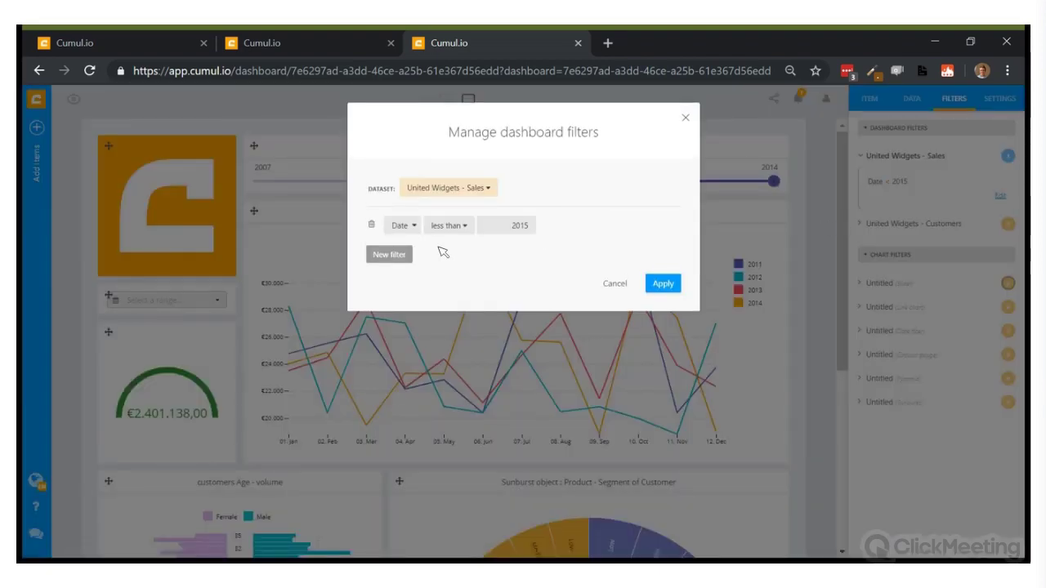
left_click(389, 255)
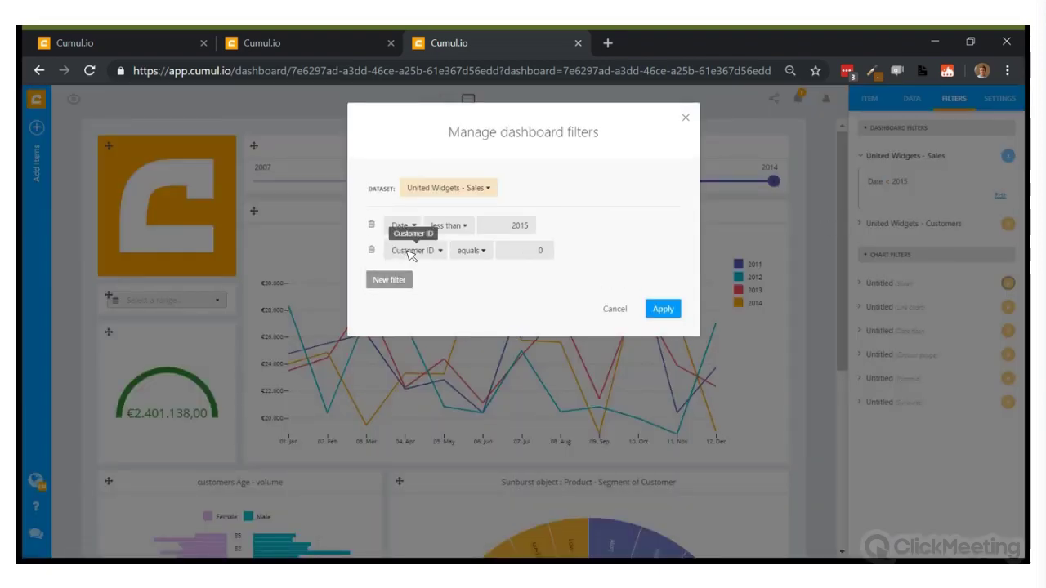
left_click(413, 250)
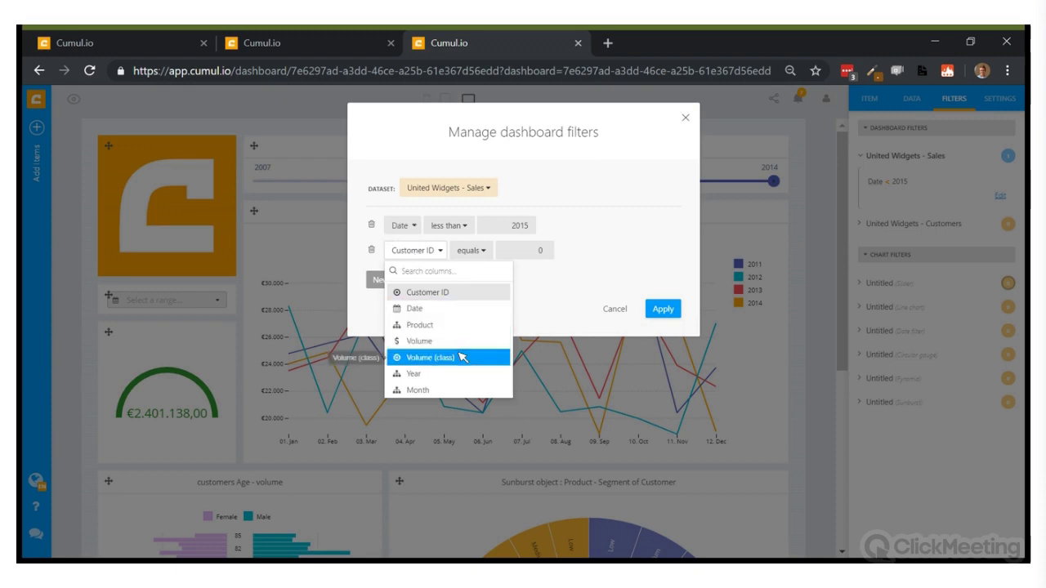
left_click(447, 327)
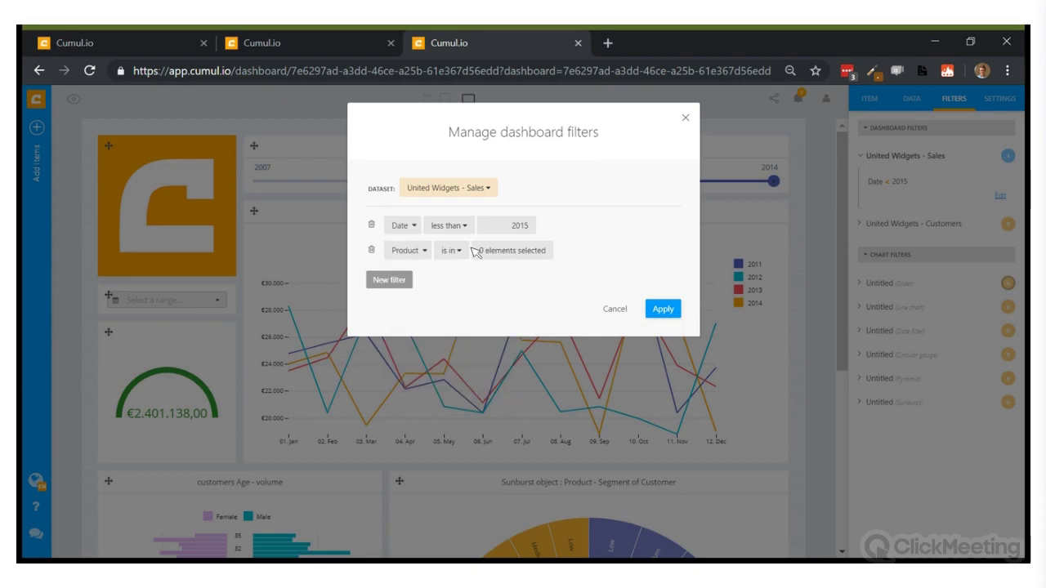
left_click(507, 250)
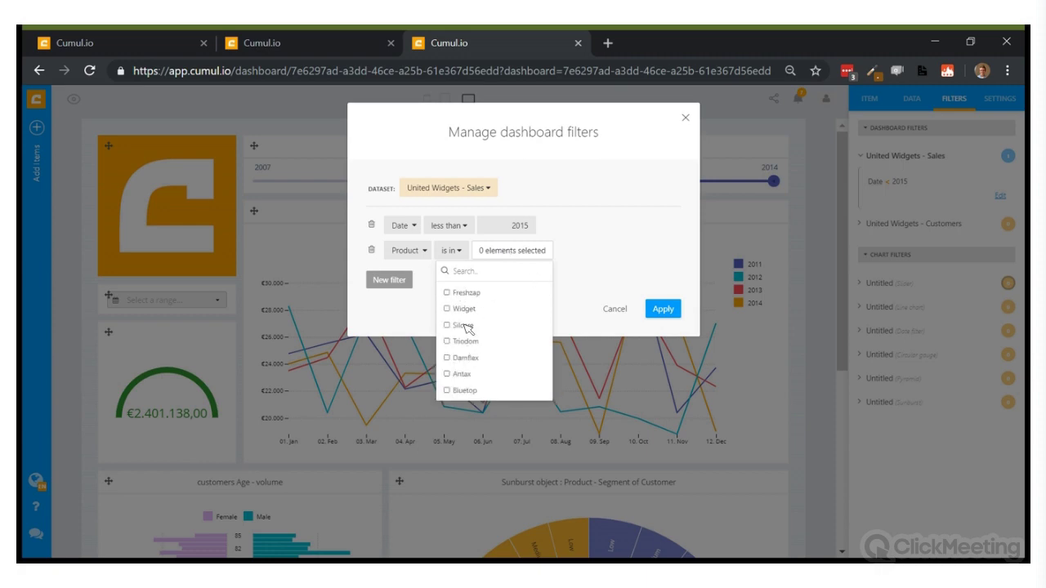
left_click(463, 326)
left_click(672, 311)
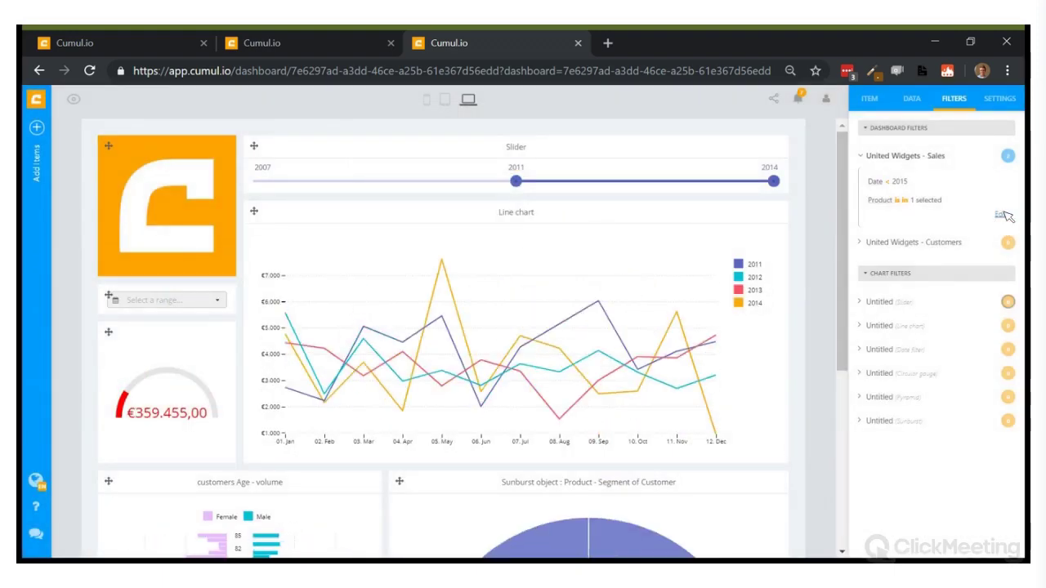
scroll(822, 303, "down", 3)
scroll(818, 269, "up", 2)
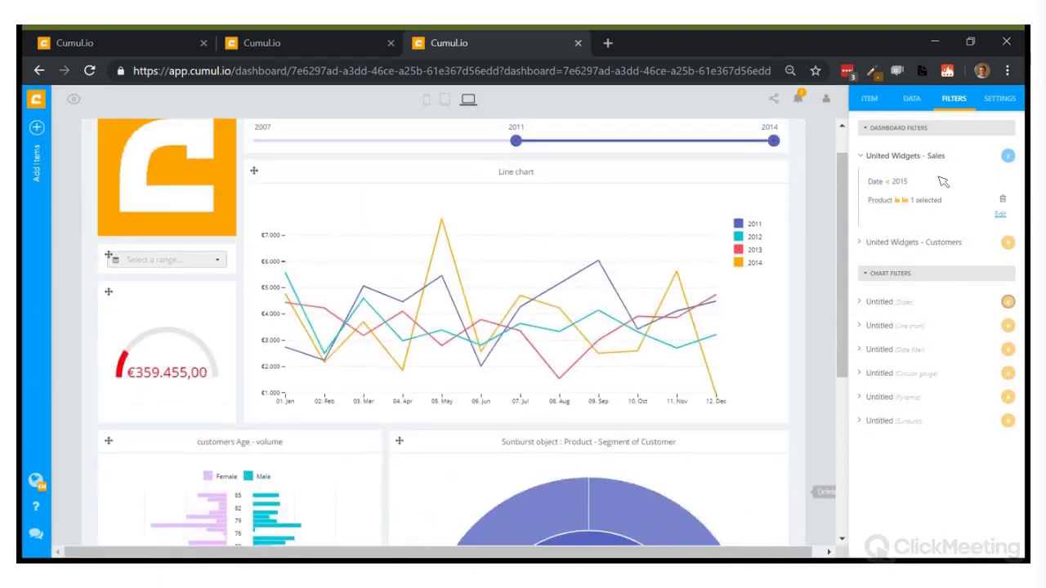
- Change the Product dashboard filter to "is not in" with no products selected, apply it and check the charts
left_click(1000, 214)
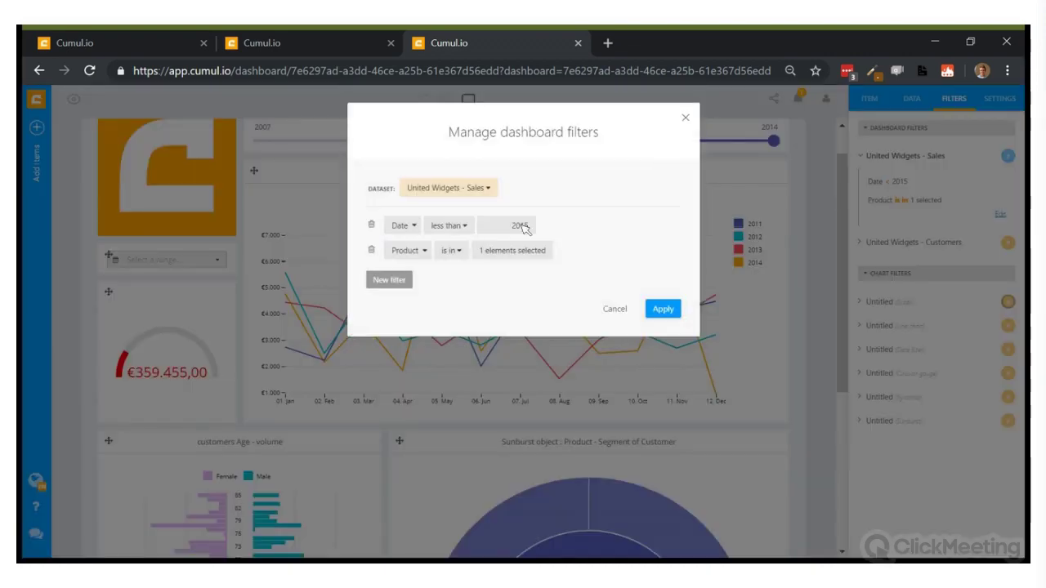
left_click(450, 250)
left_click(463, 286)
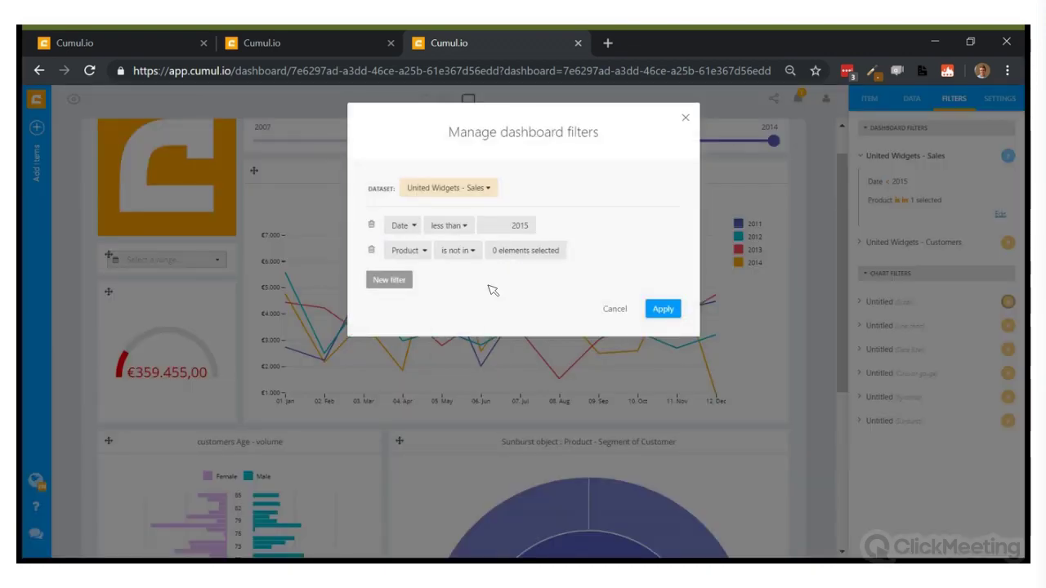
left_click(662, 309)
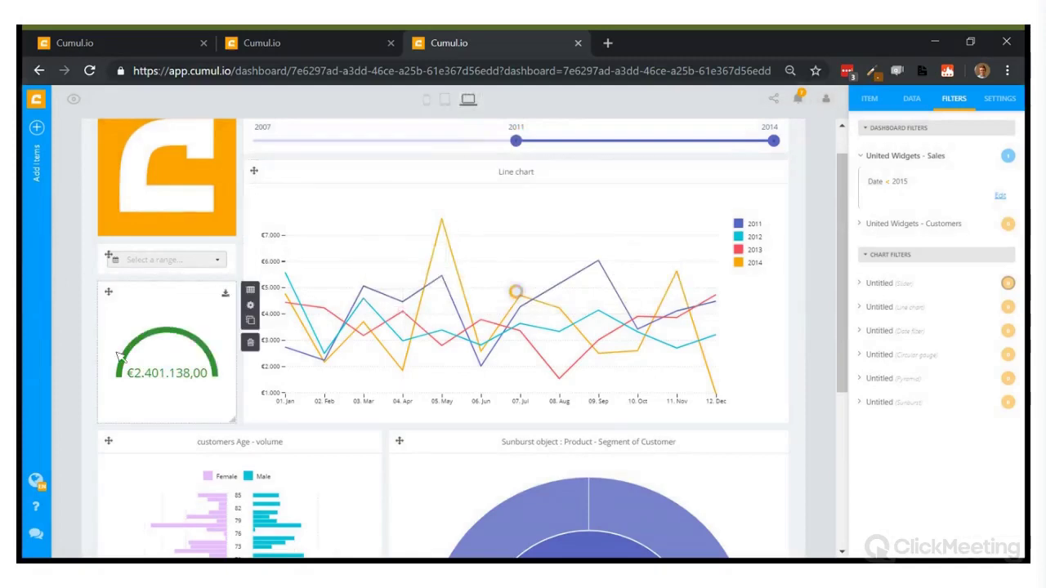
scroll(90, 369, "down", 3)
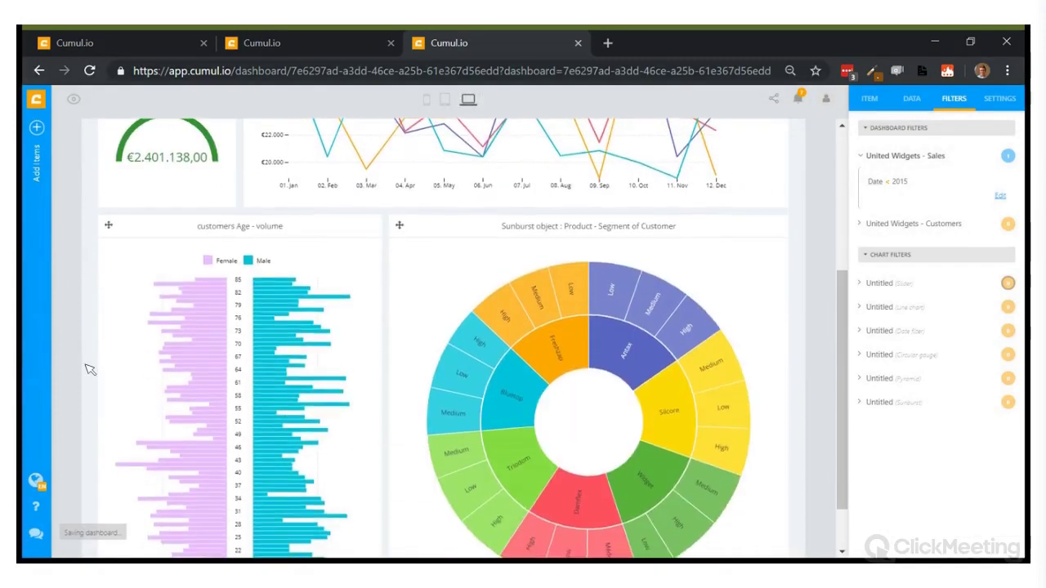
scroll(90, 369, "up", 4)
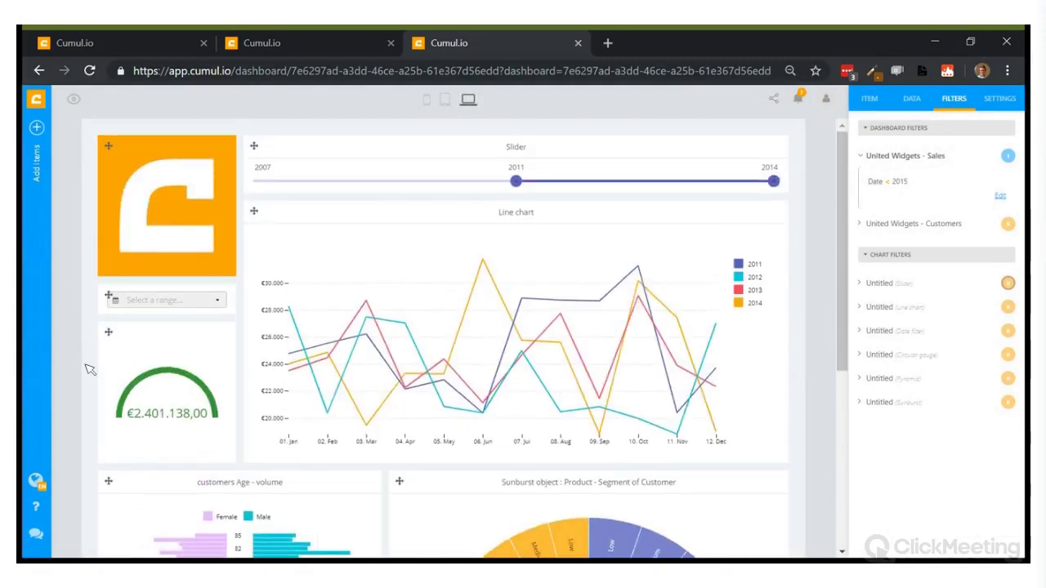
- Extend the Slider's range so it covers 2007 to 2014
scroll(90, 369, "down", 1)
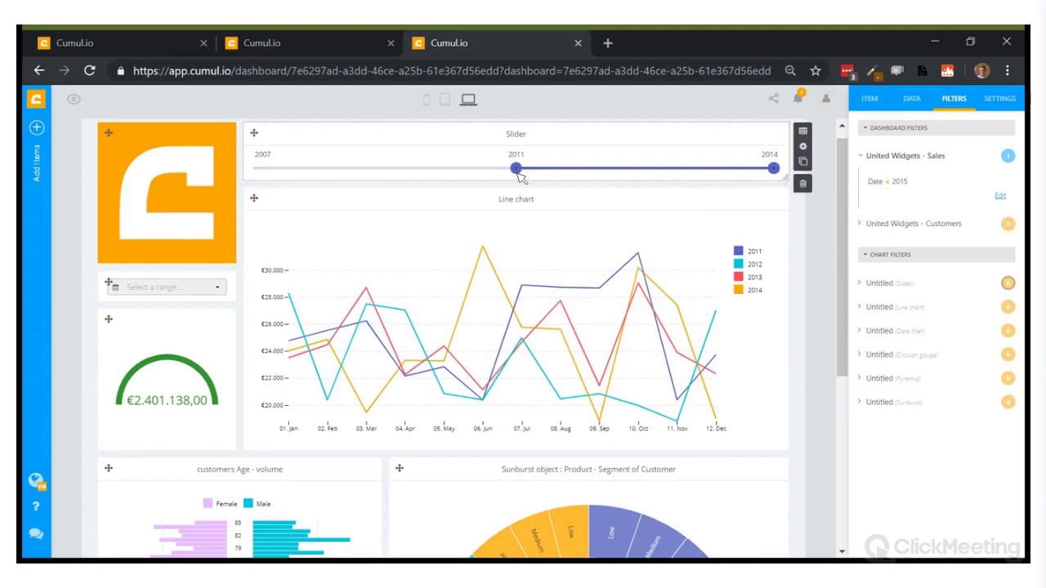
left_click_drag(517, 172, 265, 168)
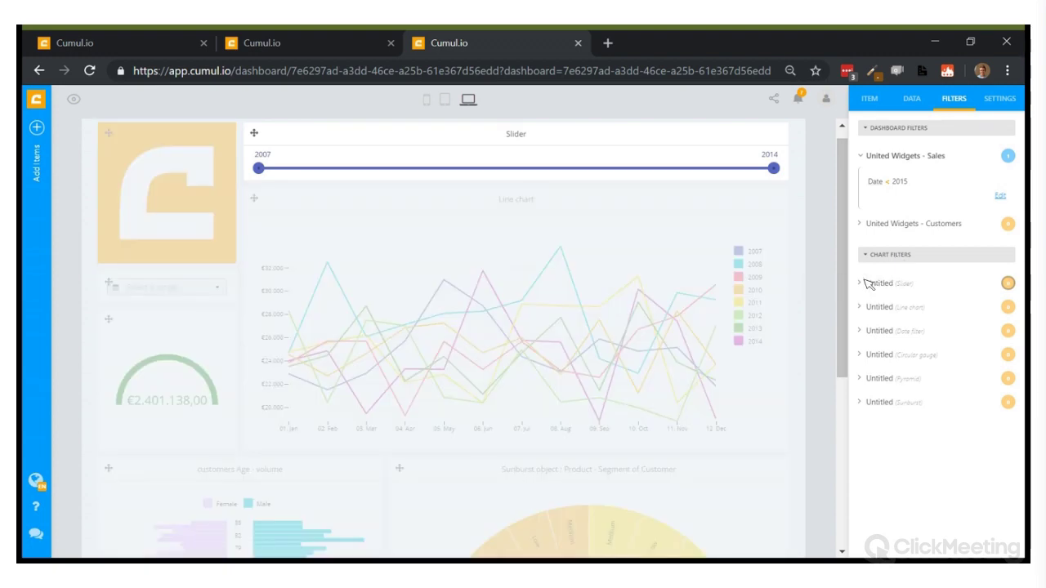
- Expand the chart filters of the slider, line chart, date filter and sunburst to examine what each one defines
left_click(873, 283)
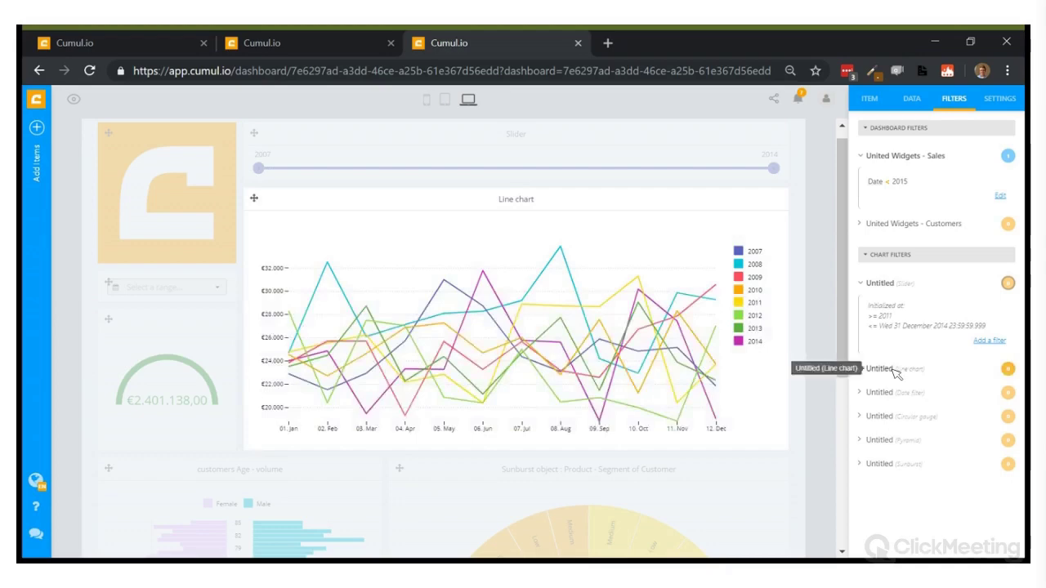
left_click(903, 373)
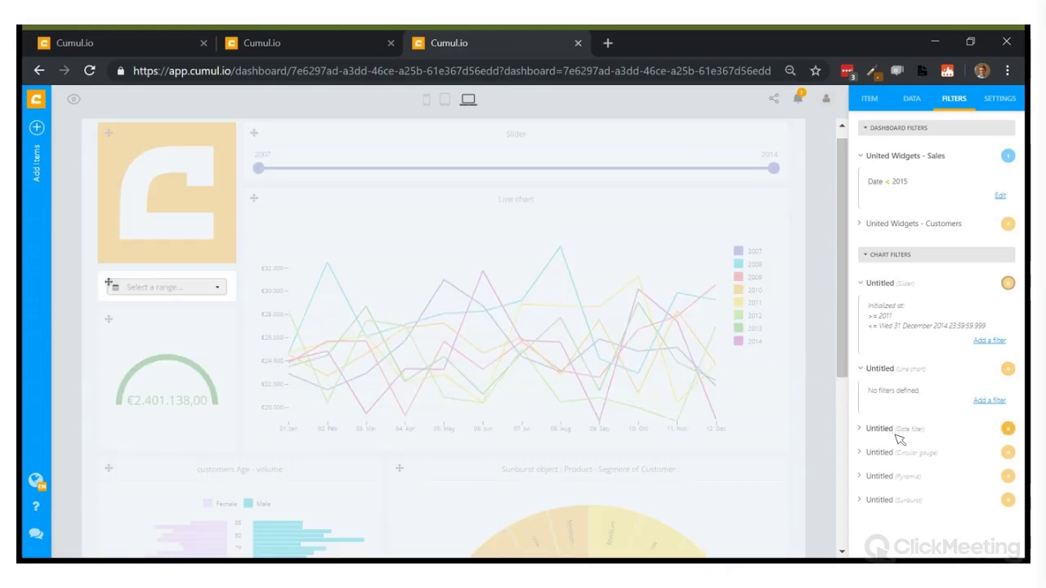
left_click(895, 431)
scroll(832, 443, "down", 3)
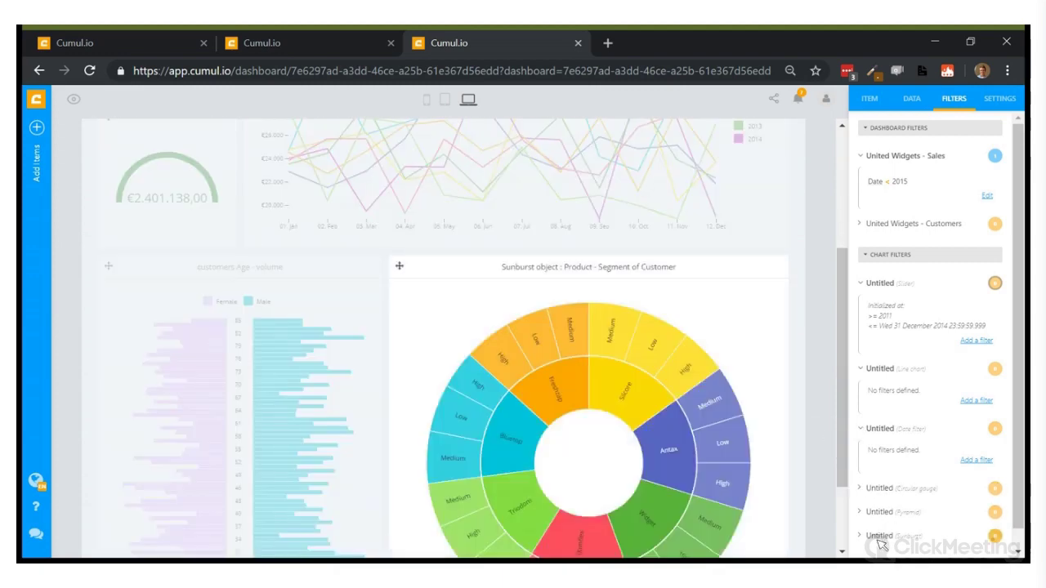
left_click(879, 535)
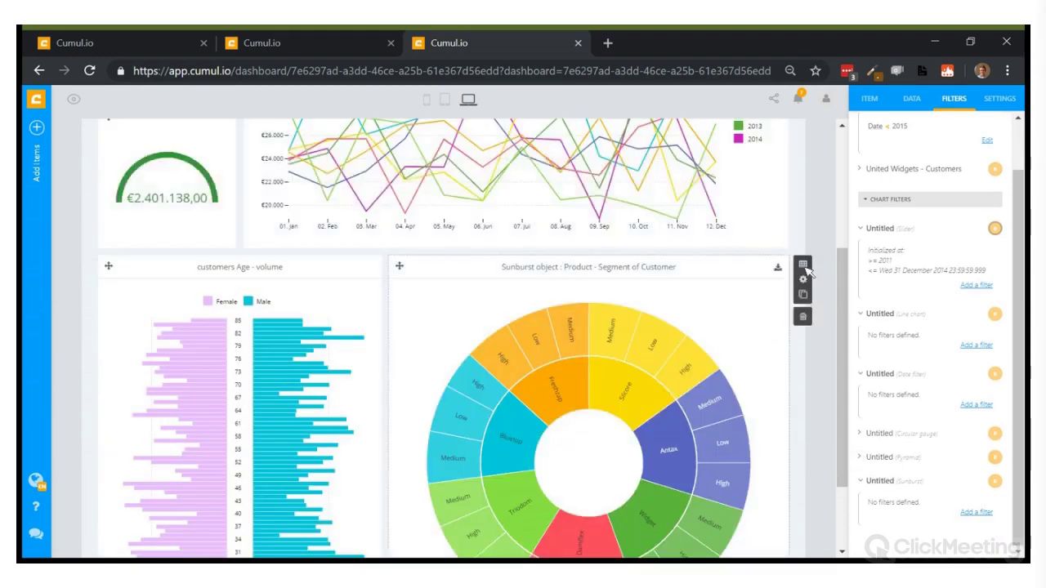
- Add a chart filter on the sunburst where Product is not in Silcore, and apply it
left_click(804, 266)
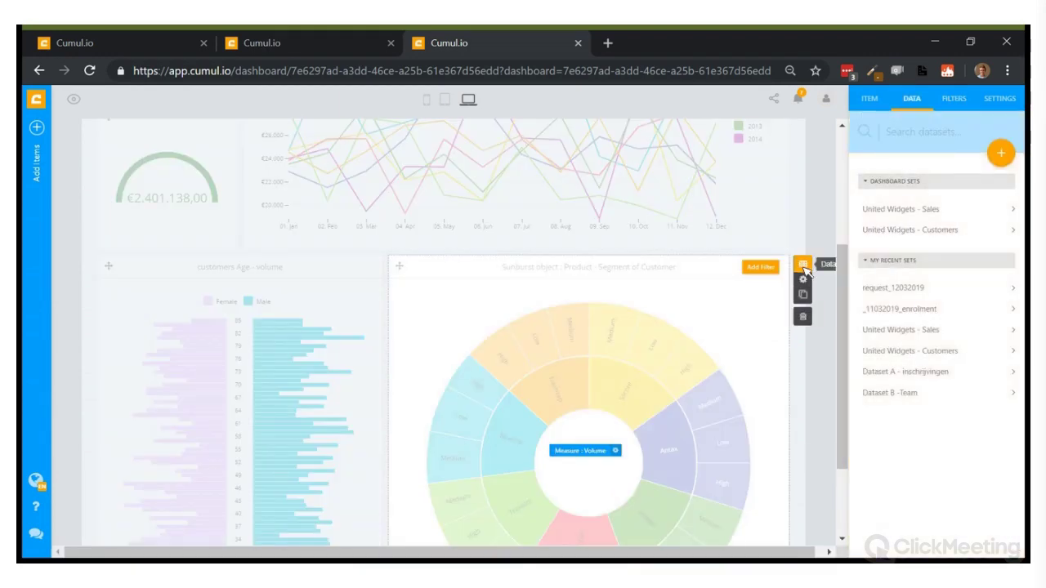
left_click(760, 268)
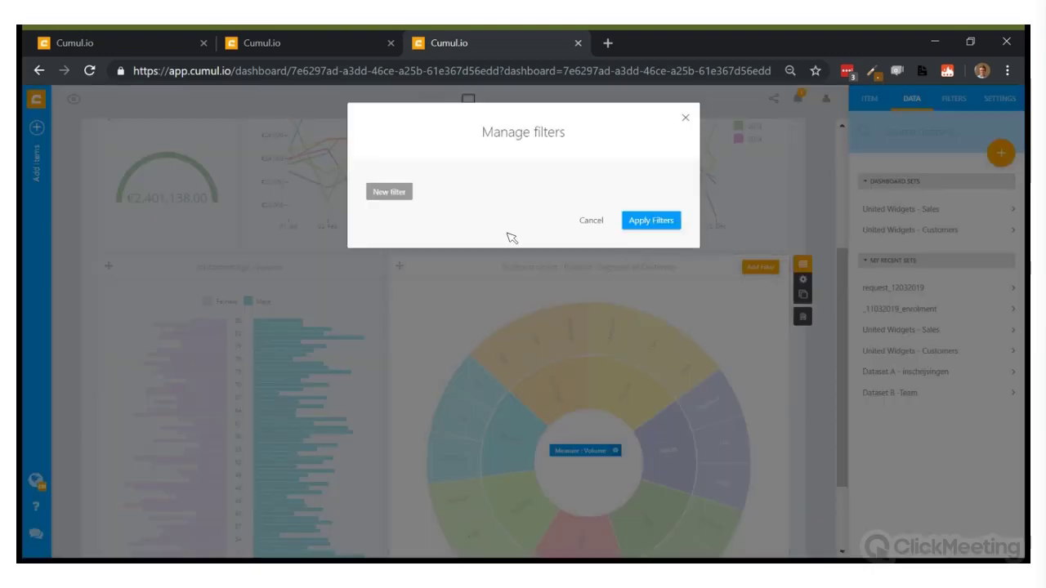
left_click(385, 195)
left_click(414, 189)
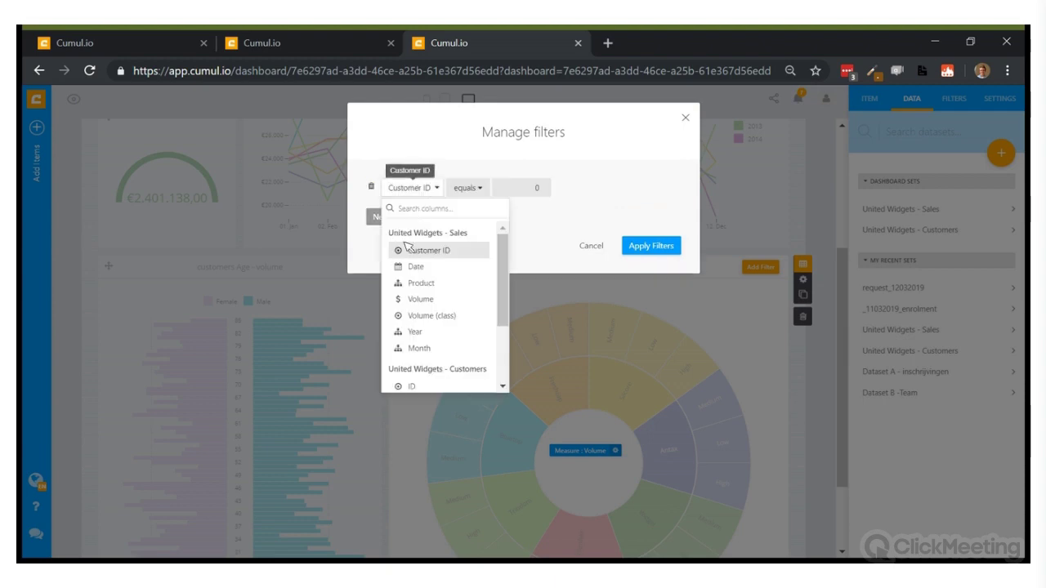
left_click(421, 285)
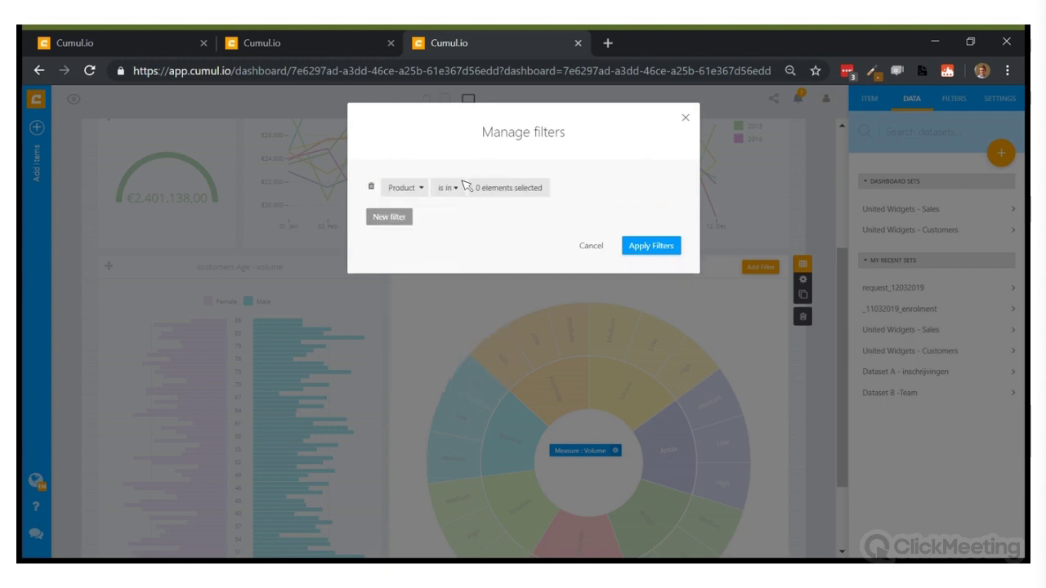
left_click(448, 188)
left_click(457, 224)
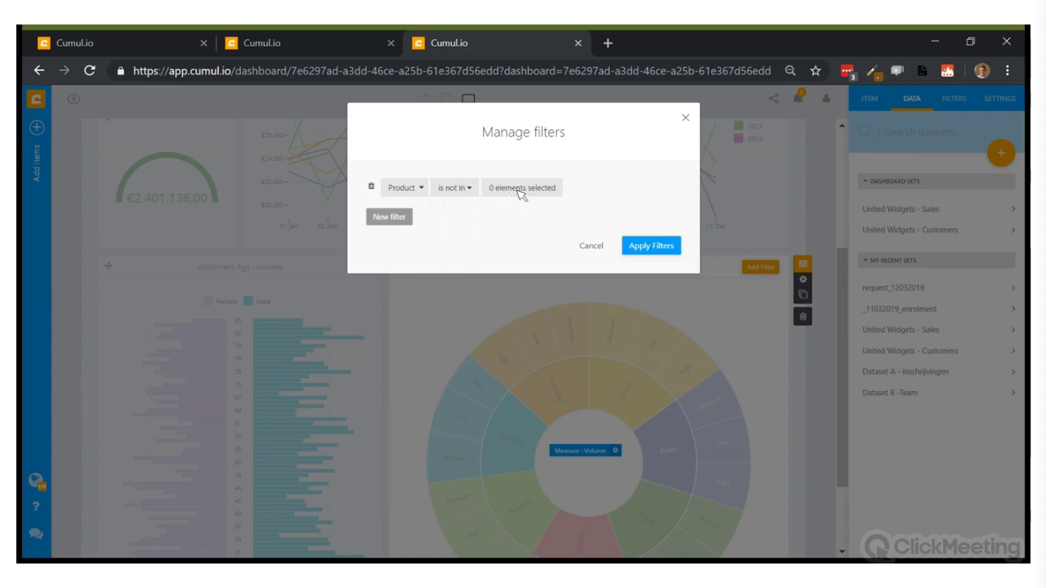
left_click(520, 190)
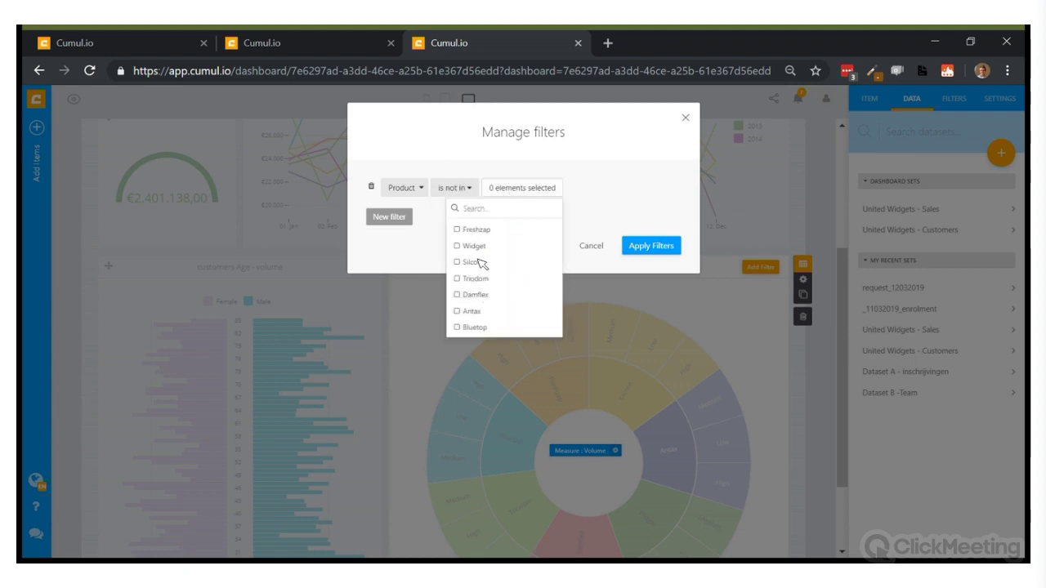
left_click(480, 262)
left_click(671, 248)
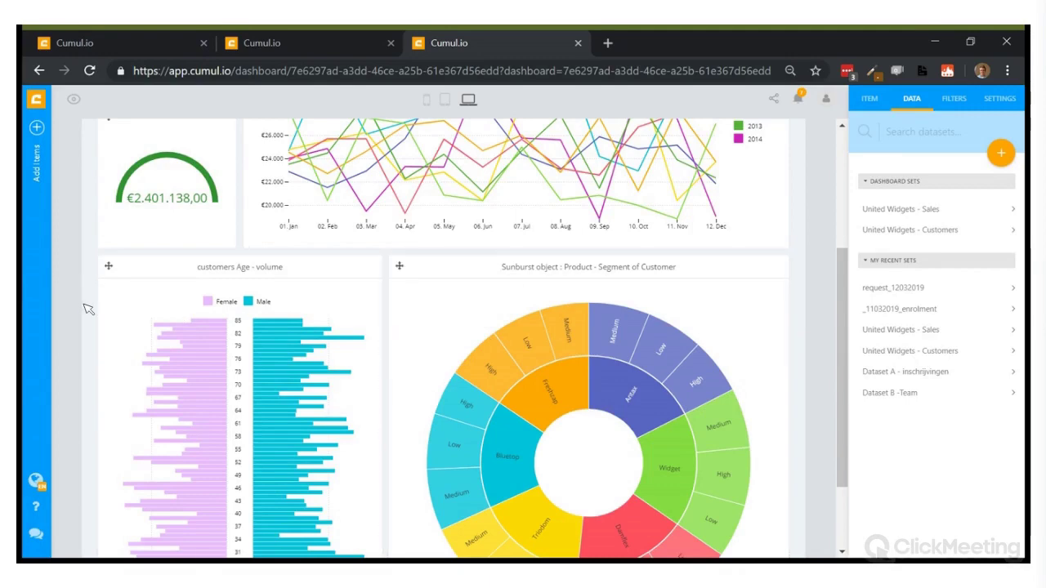
- Review the sunburst chart's own filter and close its dialog without changes
scroll(87, 309, "up", 1)
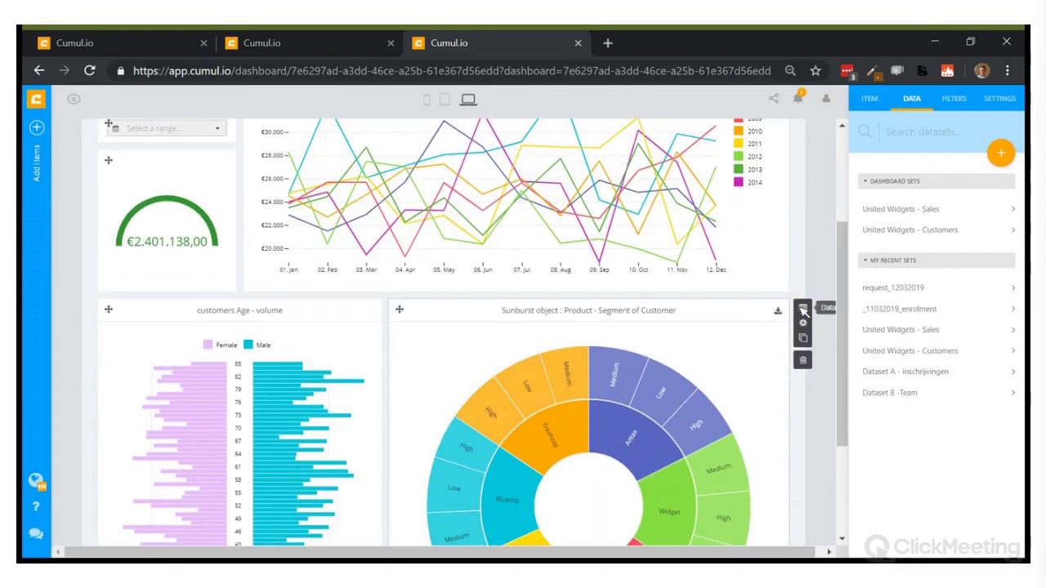
left_click(803, 309)
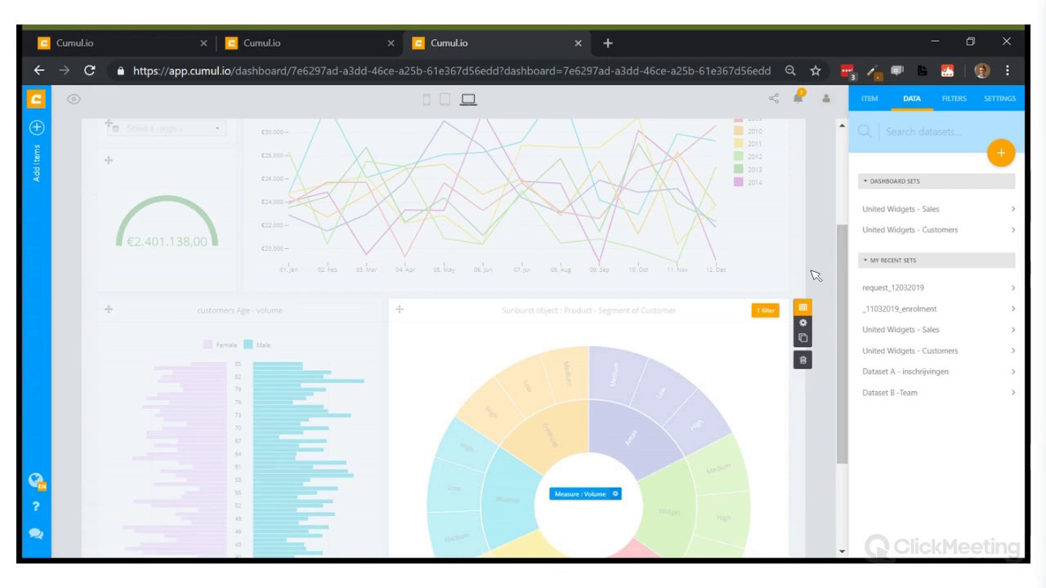
left_click(767, 313)
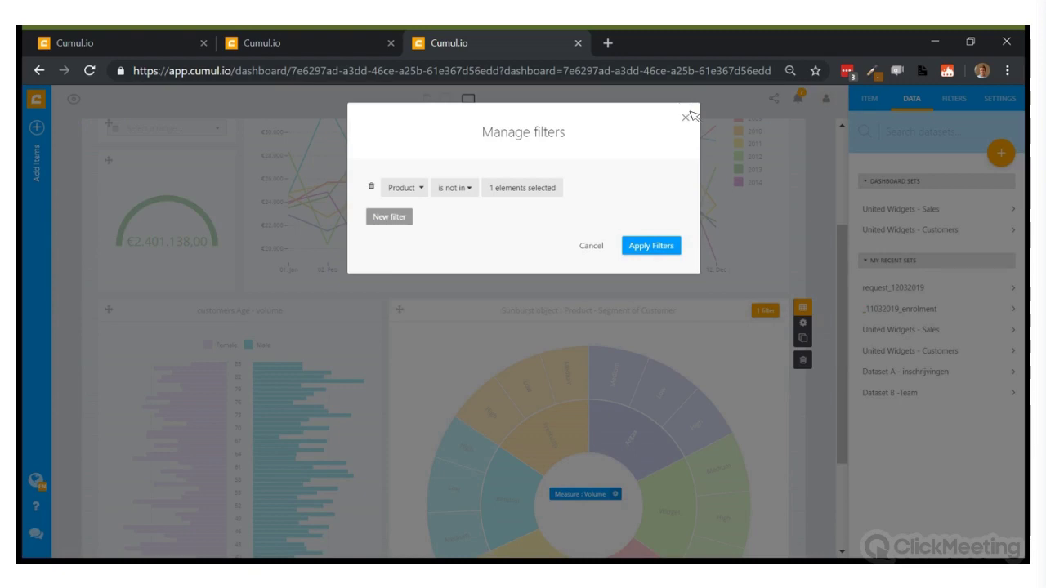
left_click(687, 116)
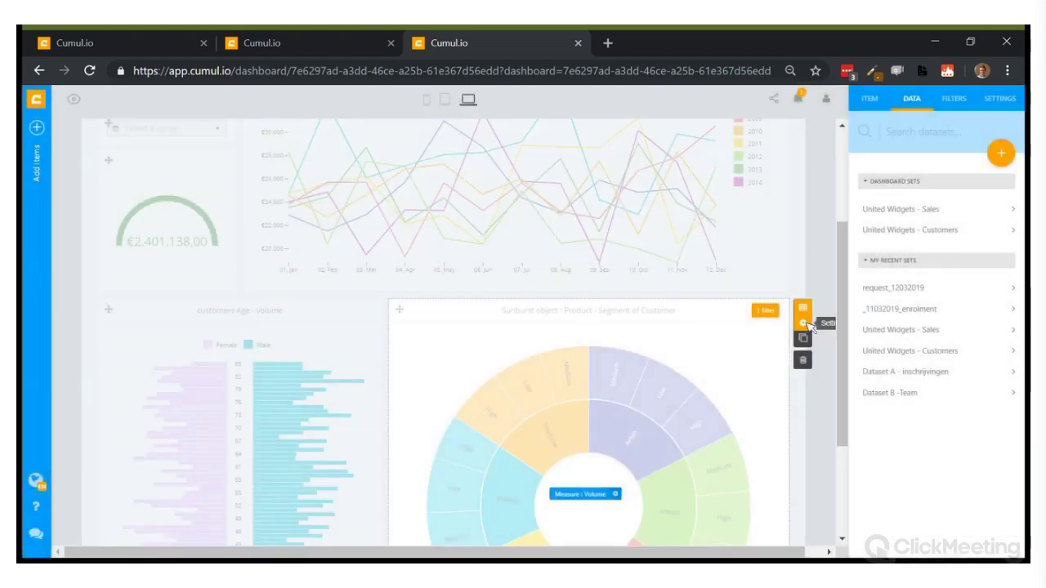
- Review which items the sunburst filters and allow it to filter the line chart as well
left_click(805, 323)
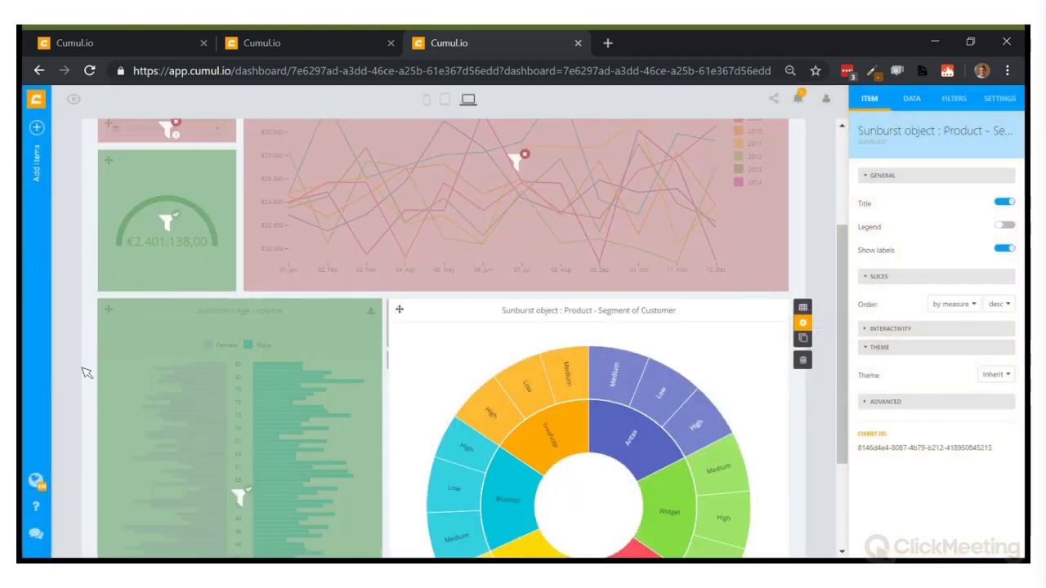
scroll(82, 369, "up", 1)
scroll(82, 369, "down", 3)
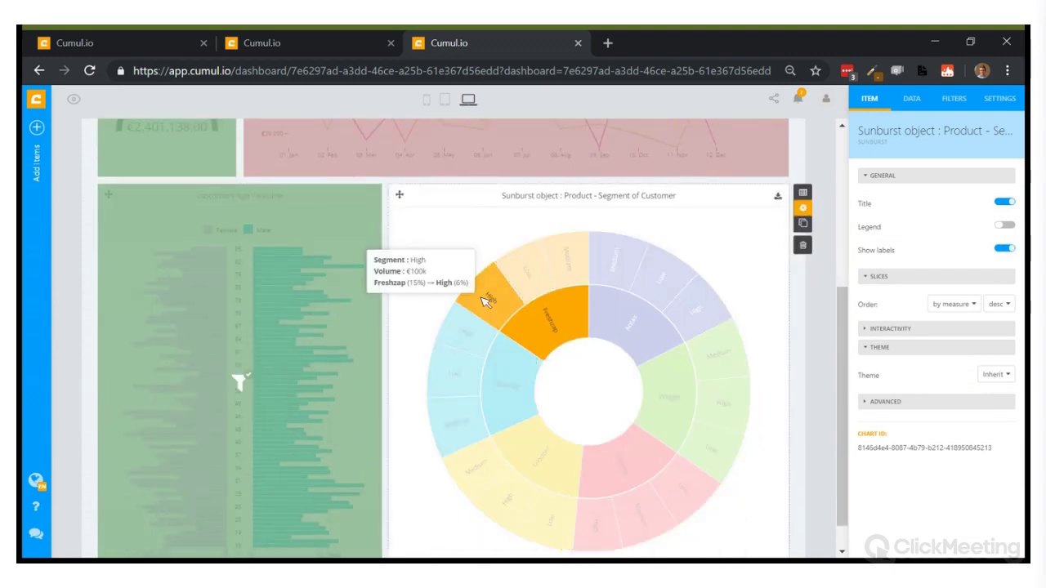
scroll(482, 301, "up", 3)
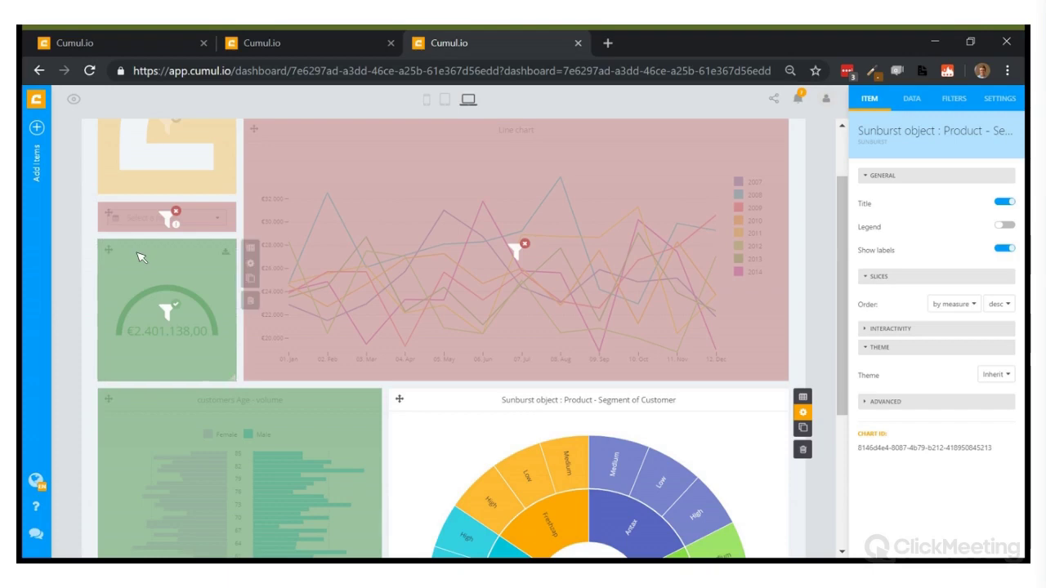
scroll(143, 257, "up", 1)
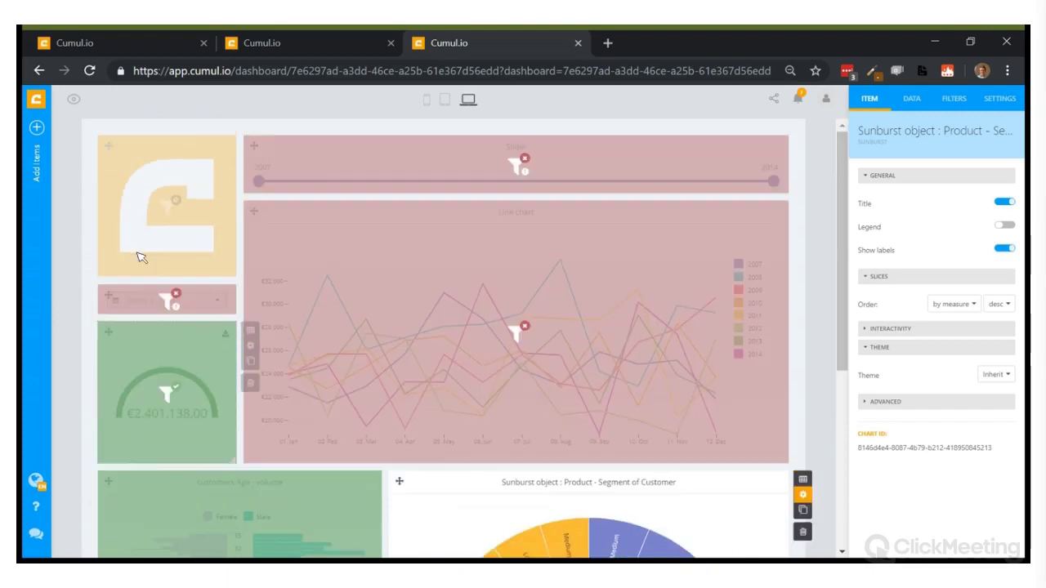
left_click(425, 307)
left_click(809, 441)
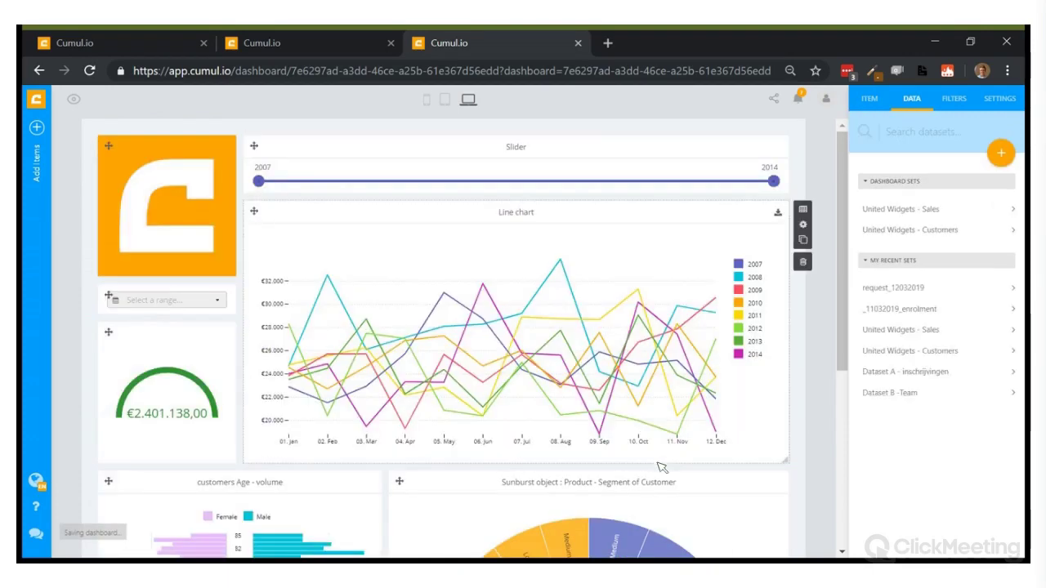
- Filter the dashboard on Antax in the sunburst, check the line chart and gauge, and clear the filter
scroll(661, 466, "down", 3)
left_click(648, 491)
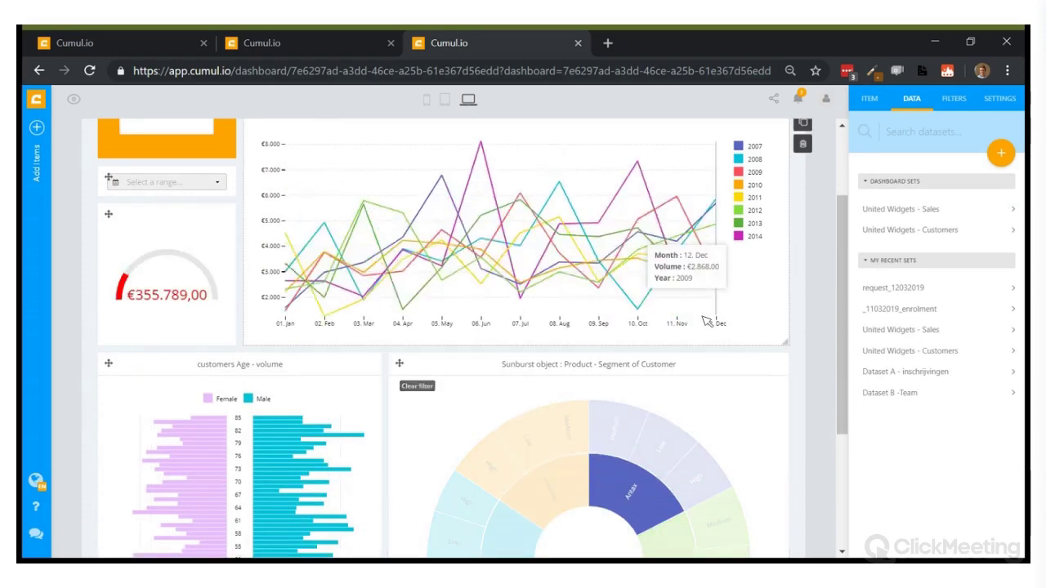
scroll(433, 257, "up", 1)
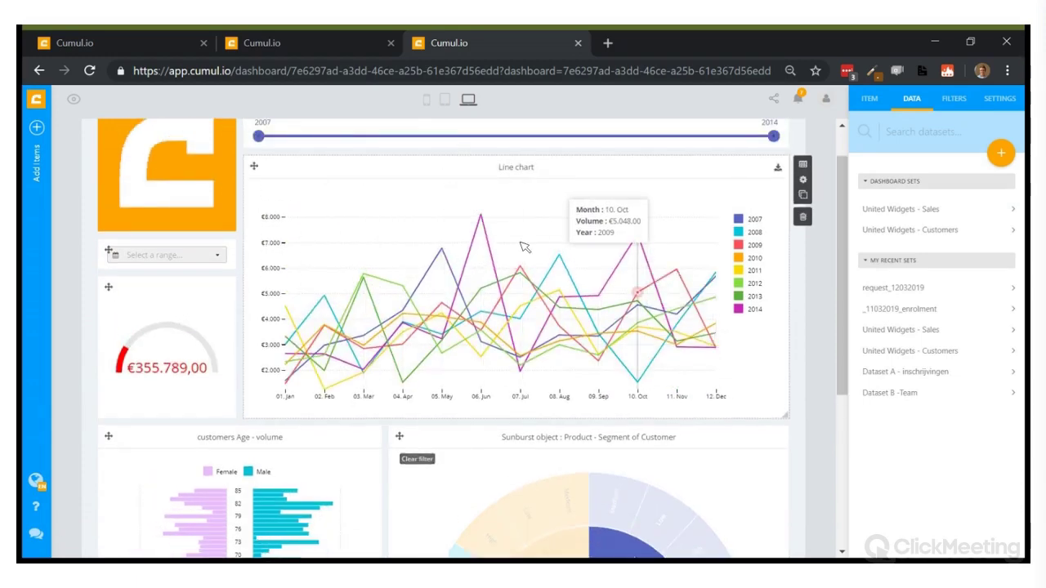
left_click(418, 462)
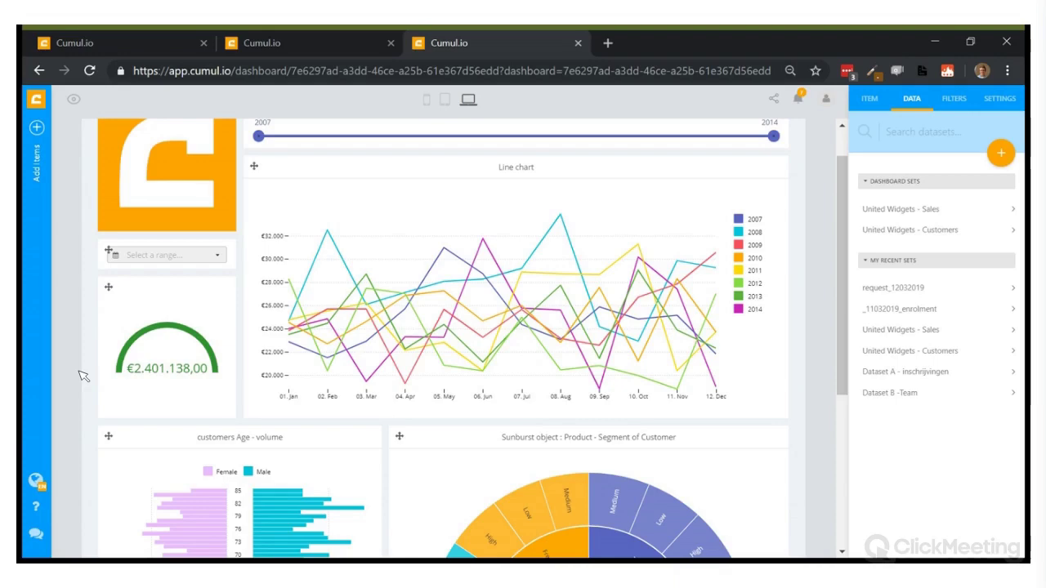
- Review which items the line chart filters and stop it from filtering the sunburst
scroll(82, 374, "up", 1)
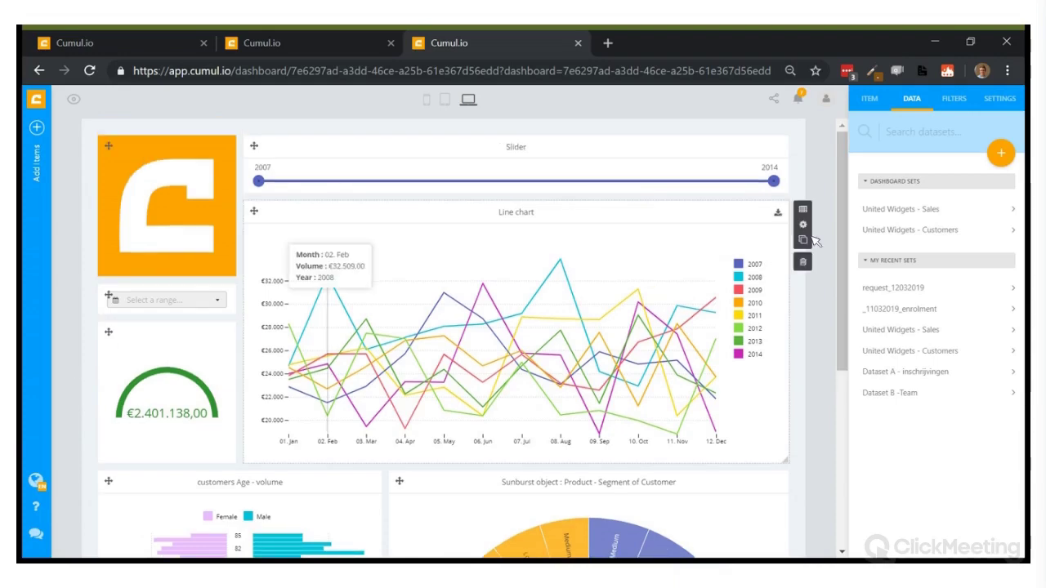
left_click(802, 212)
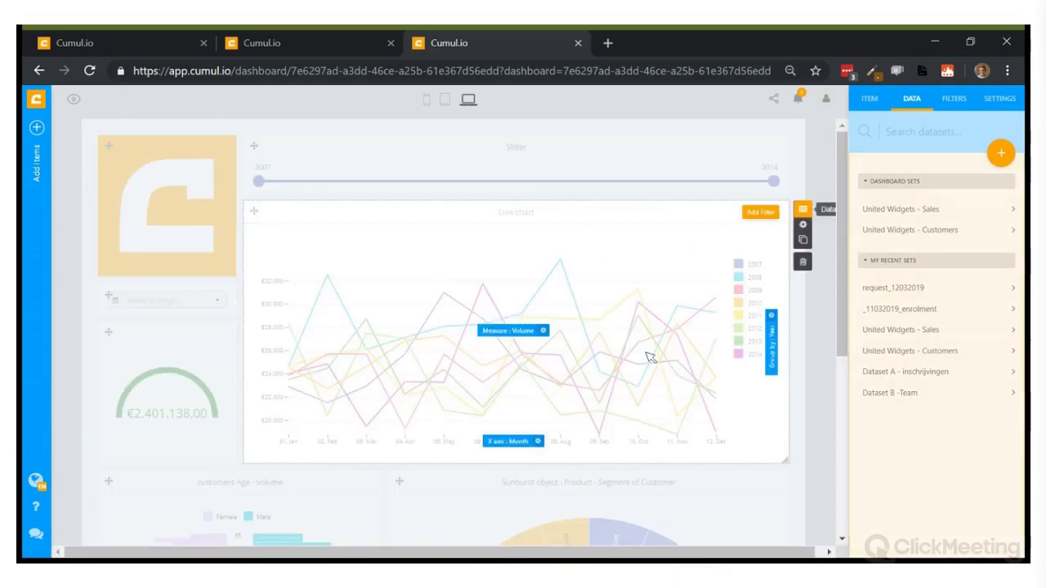
left_click(803, 226)
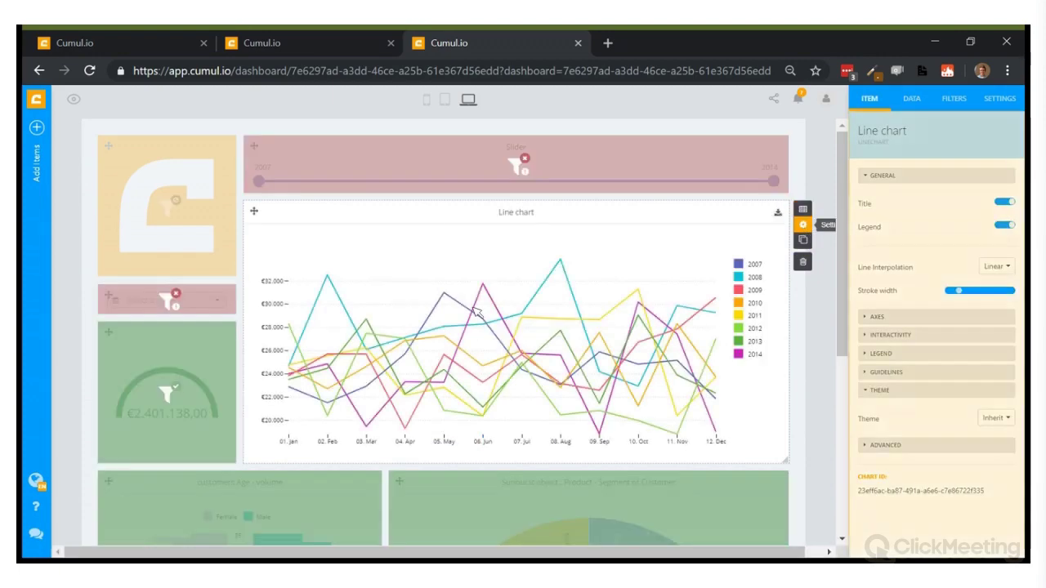
scroll(478, 313, "down", 1)
scroll(478, 312, "down", 3)
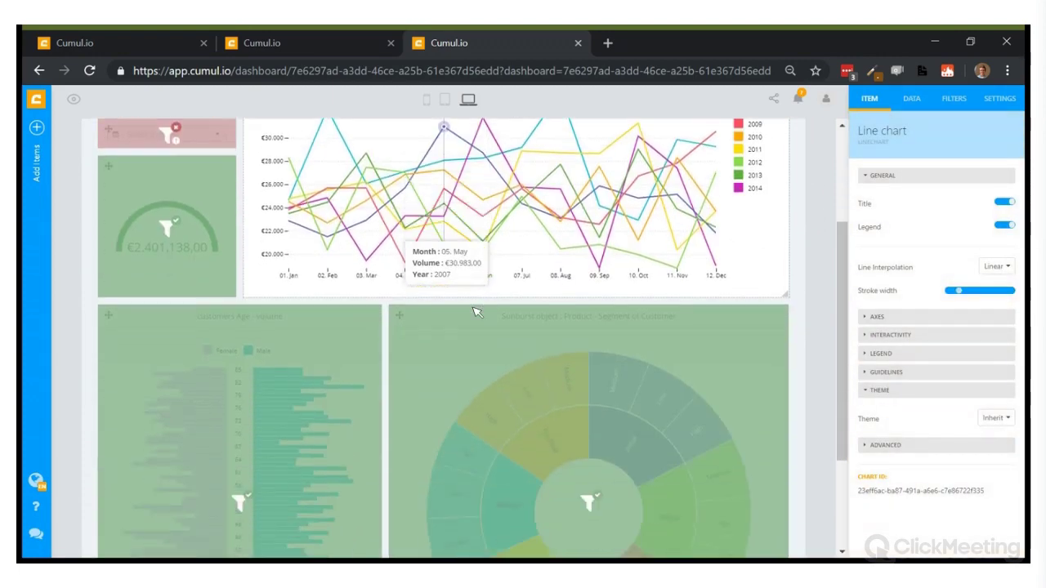
scroll(269, 313, "up", 3)
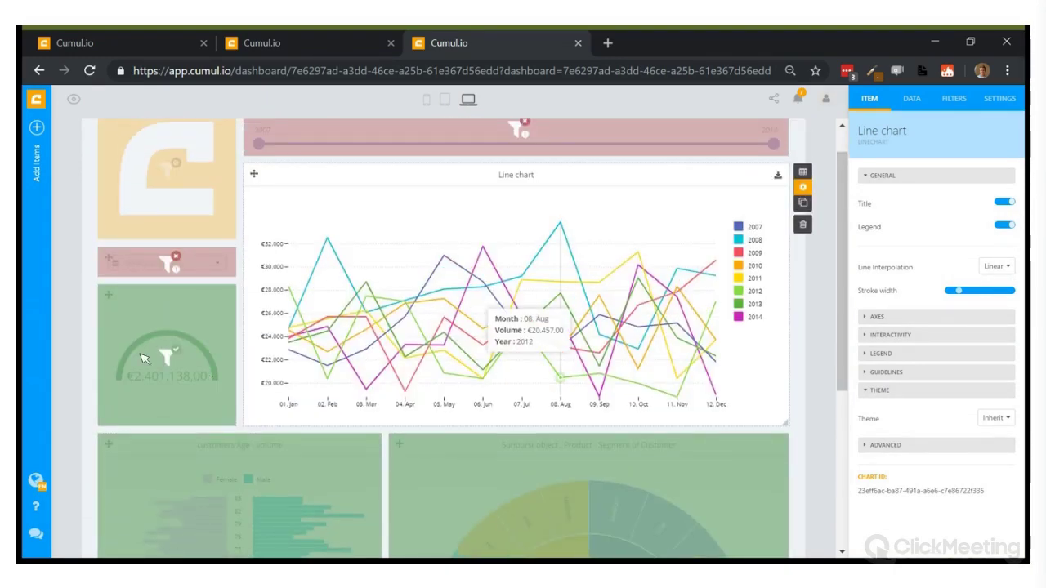
double_click(511, 481)
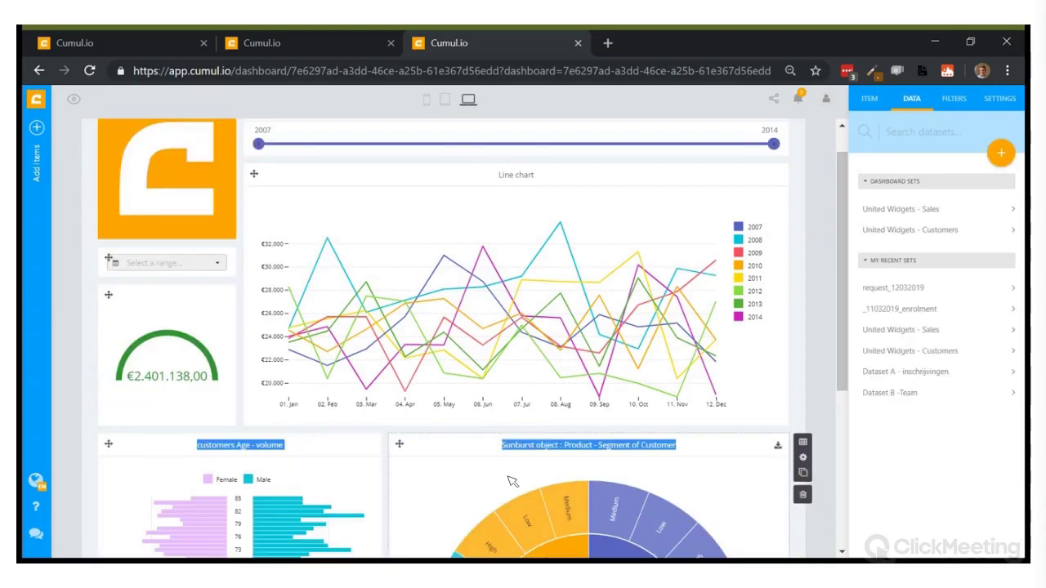
left_click_drag(804, 199, 597, 414)
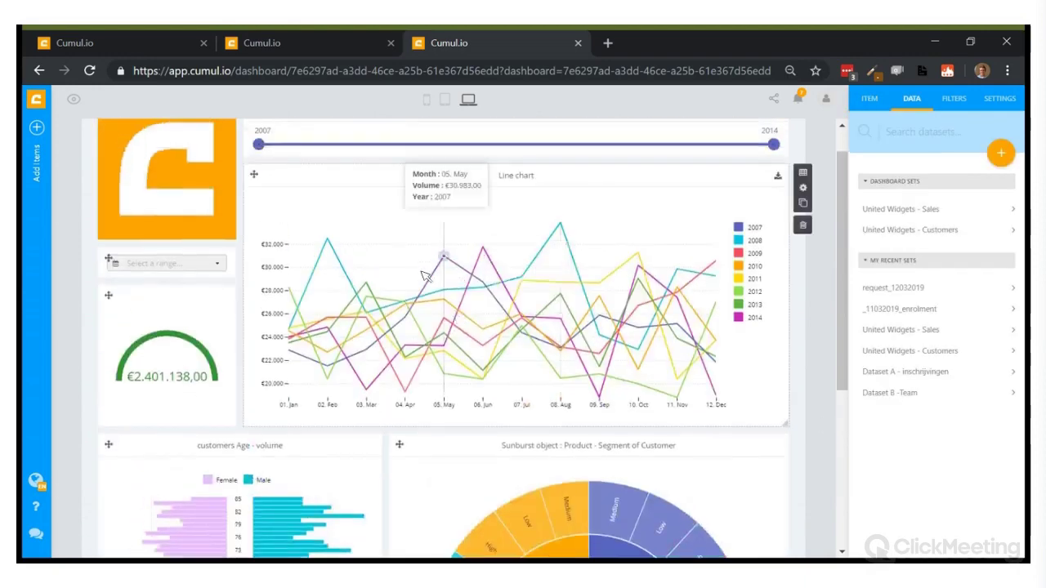
- Filter the line chart on about May to October, check the gauge and sunburst, and clear the filter
left_click_drag(434, 277, 636, 278)
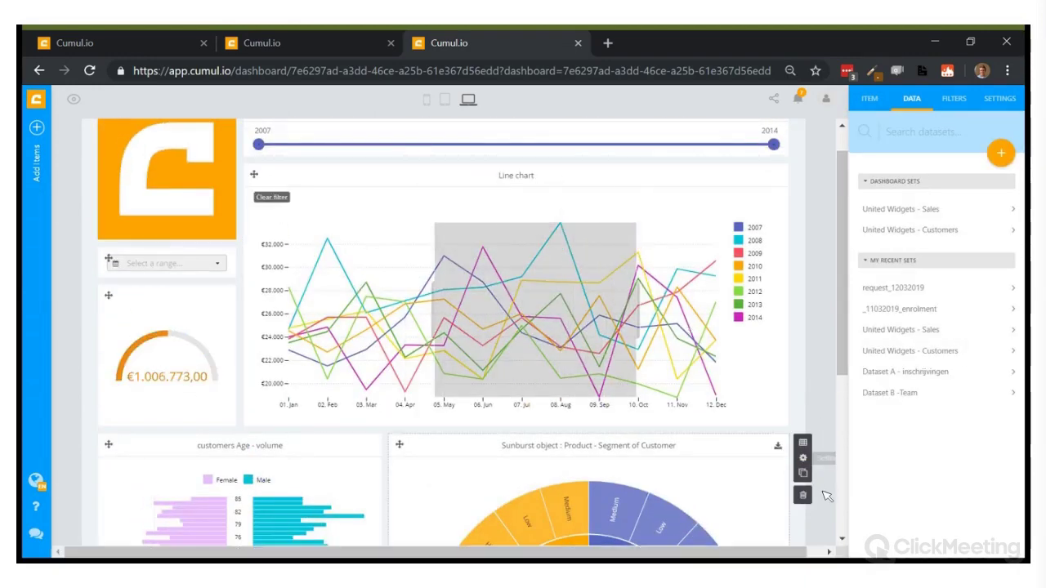
scroll(821, 492, "down", 3)
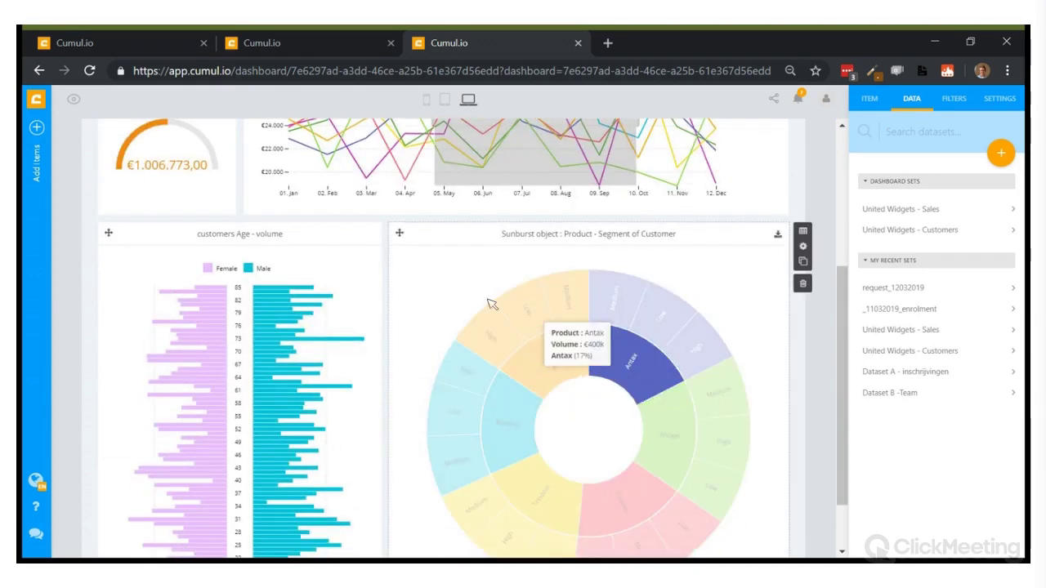
scroll(746, 359, "up", 3)
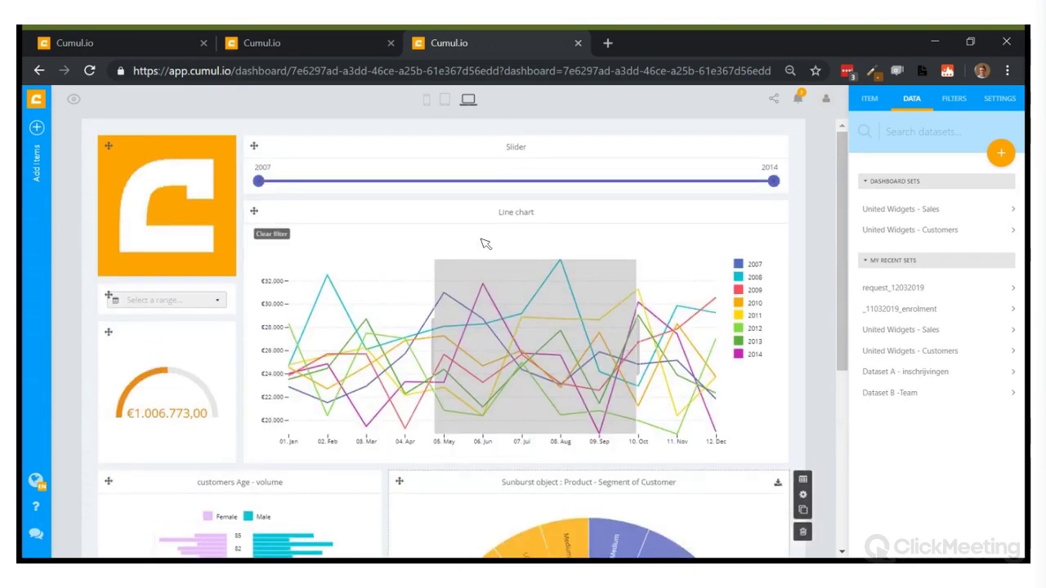
left_click(282, 236)
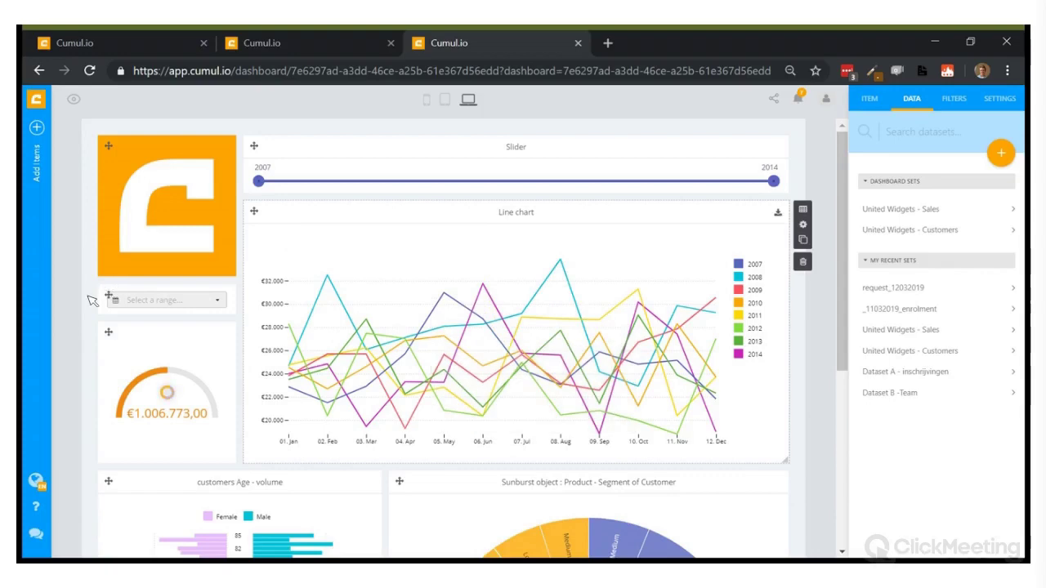